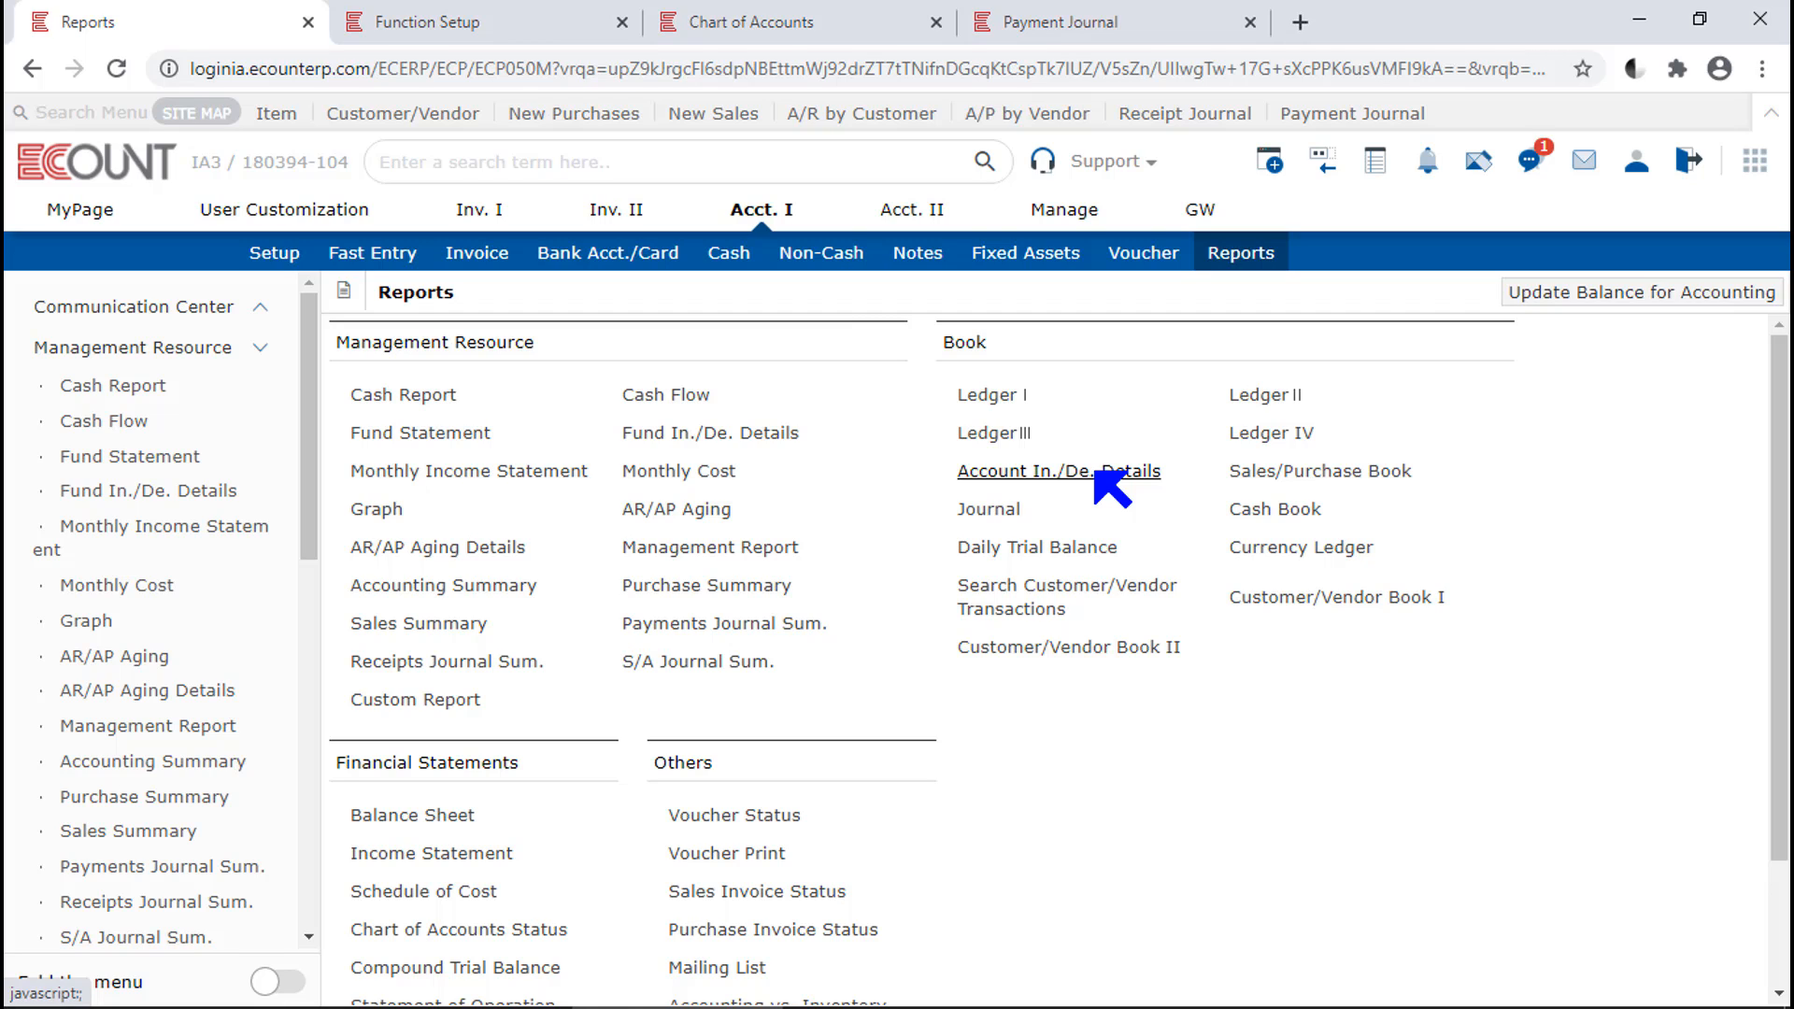
# - Open the Ledger I report and search it by line for account code 2510, Accounts Payable
pyautogui.click(1017, 399)
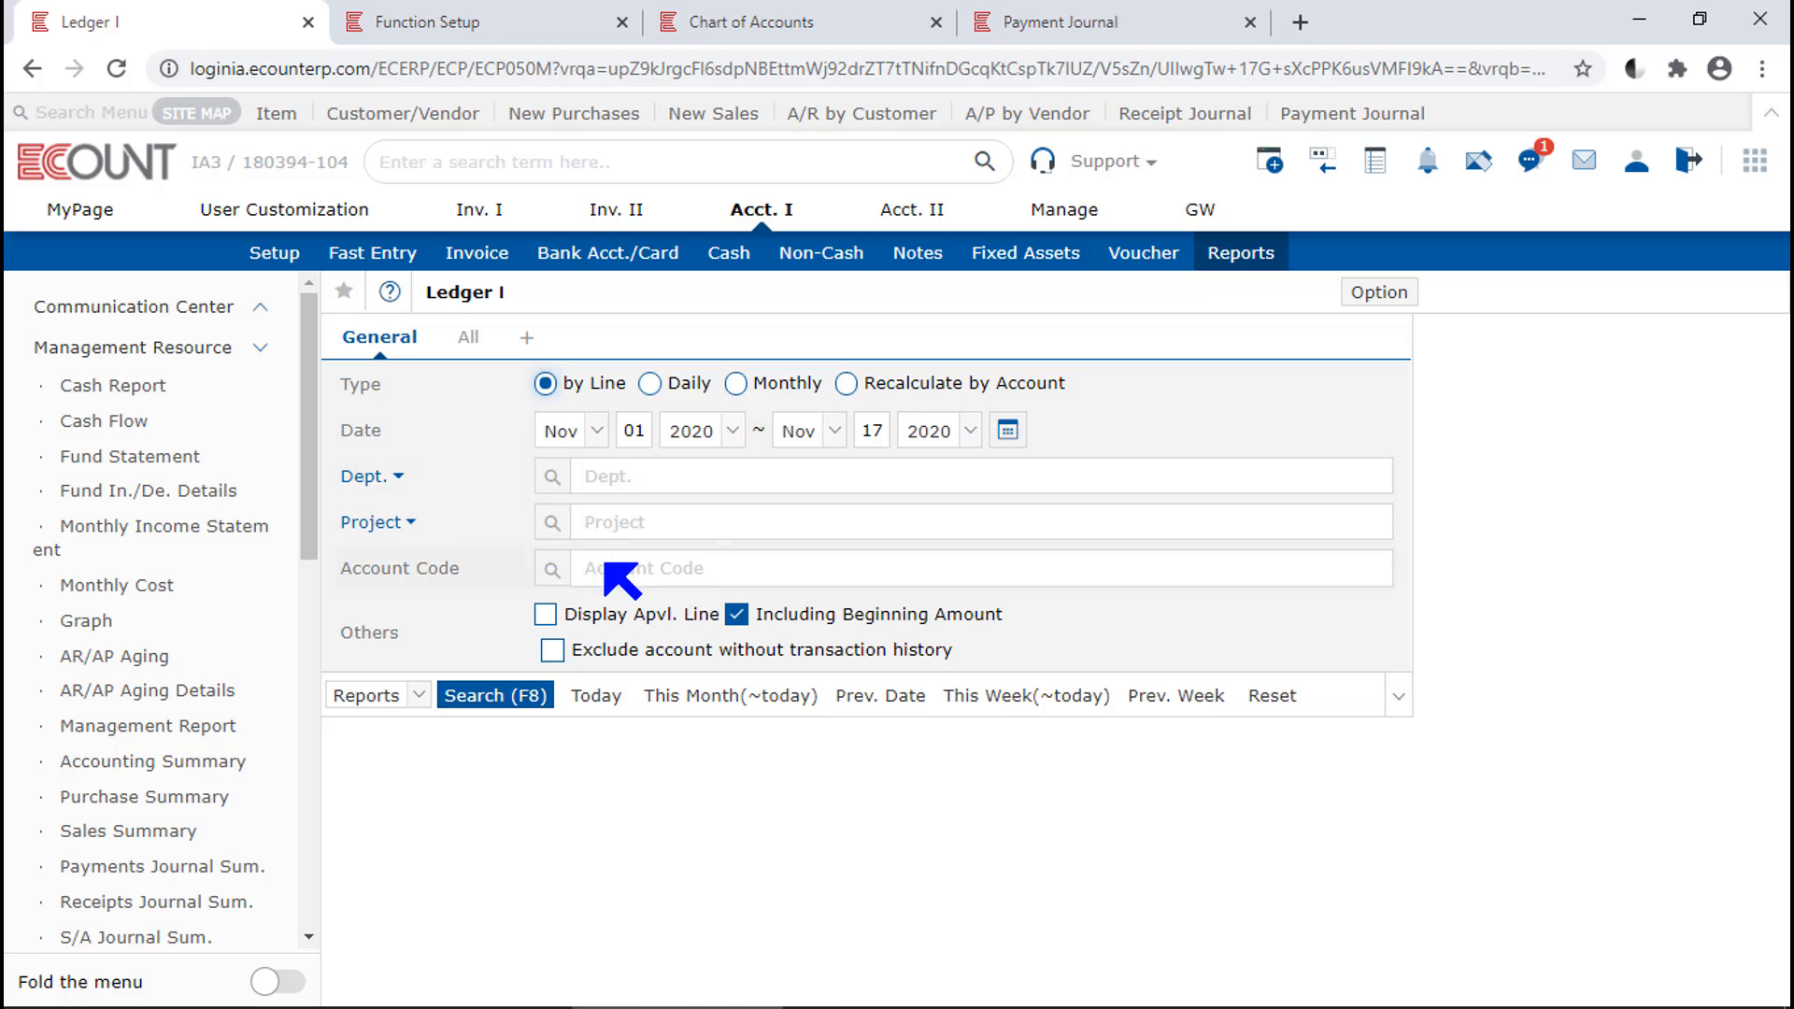
pyautogui.click(659, 568)
pyautogui.write('2510')
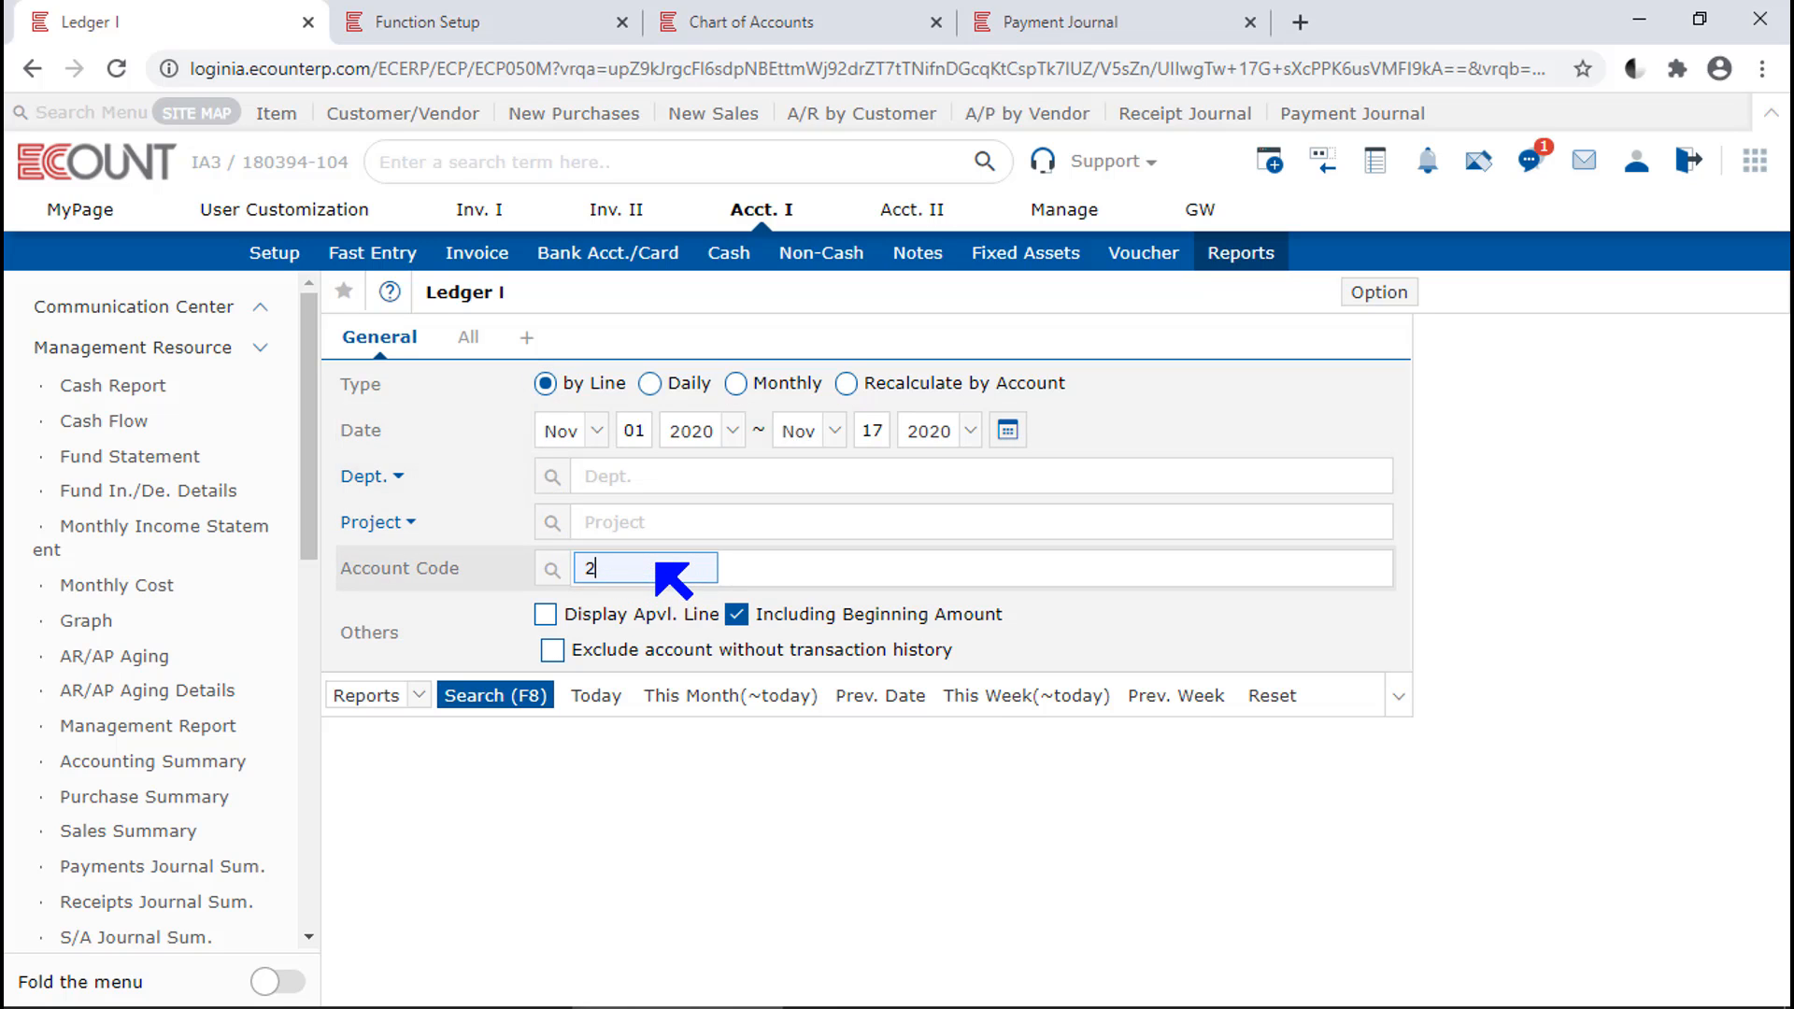
pyautogui.press('Return')
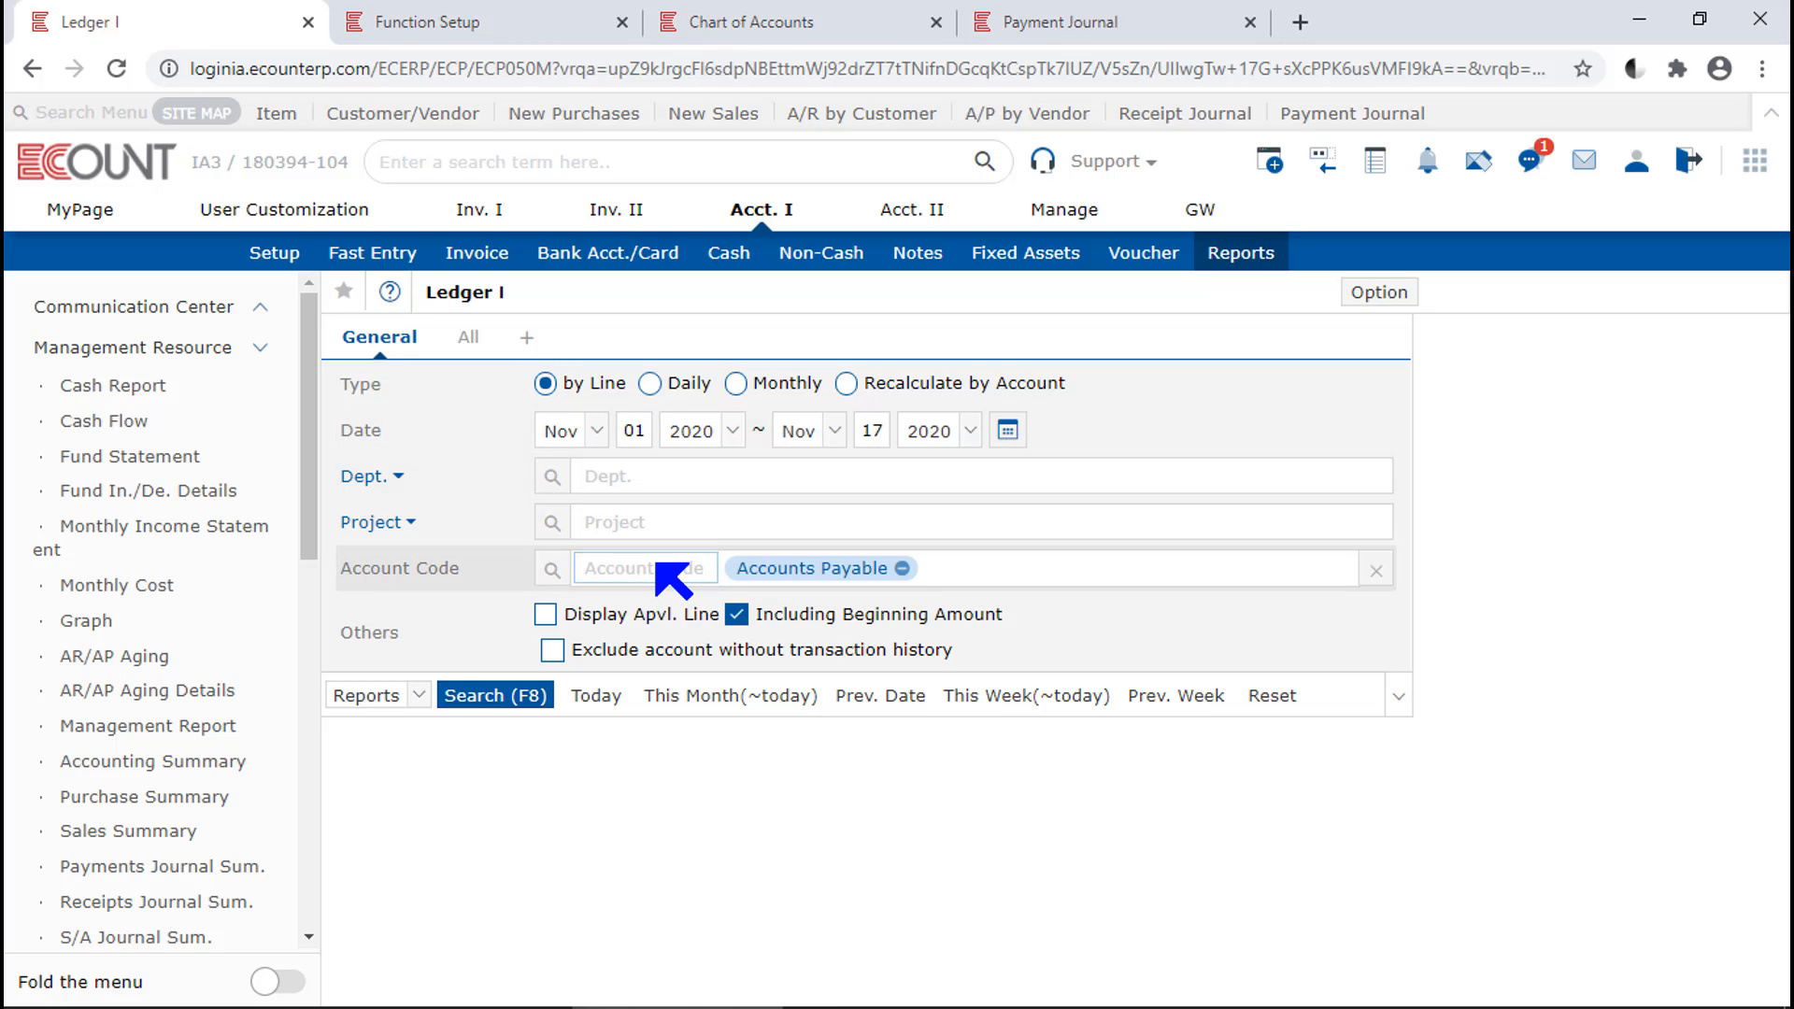
pyautogui.press('F8')
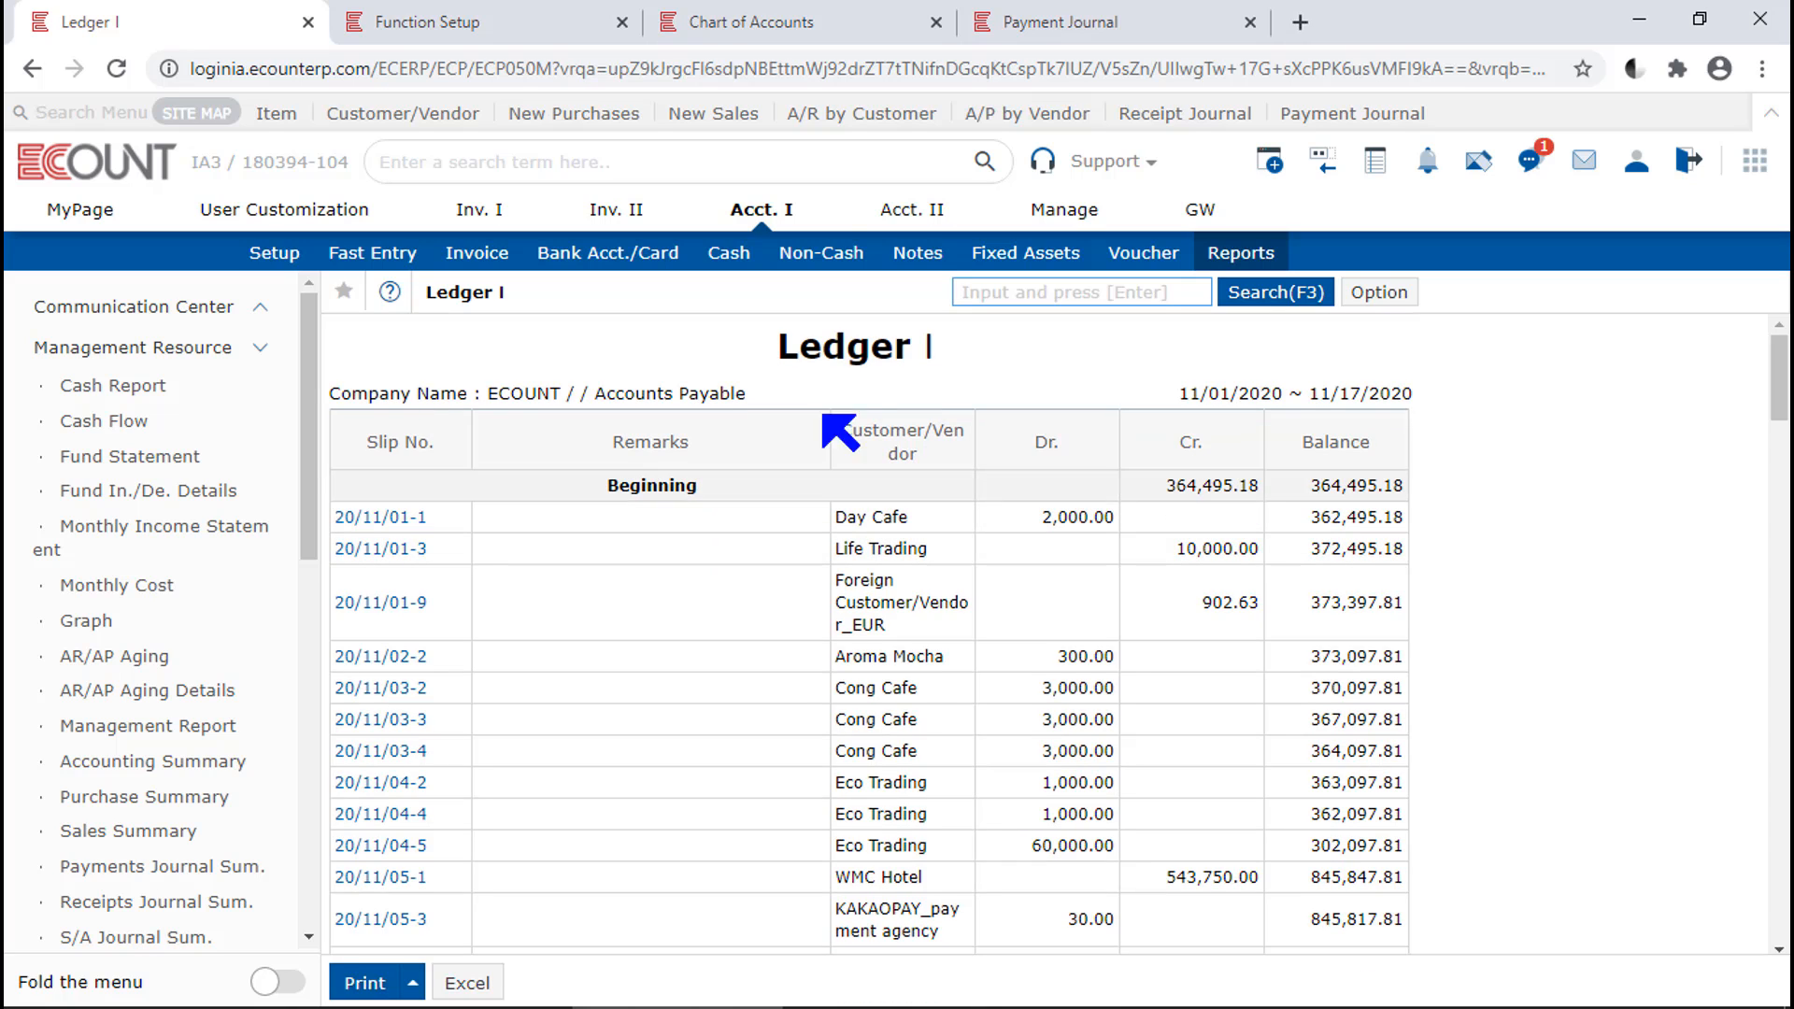
pyautogui.click(1647, 436)
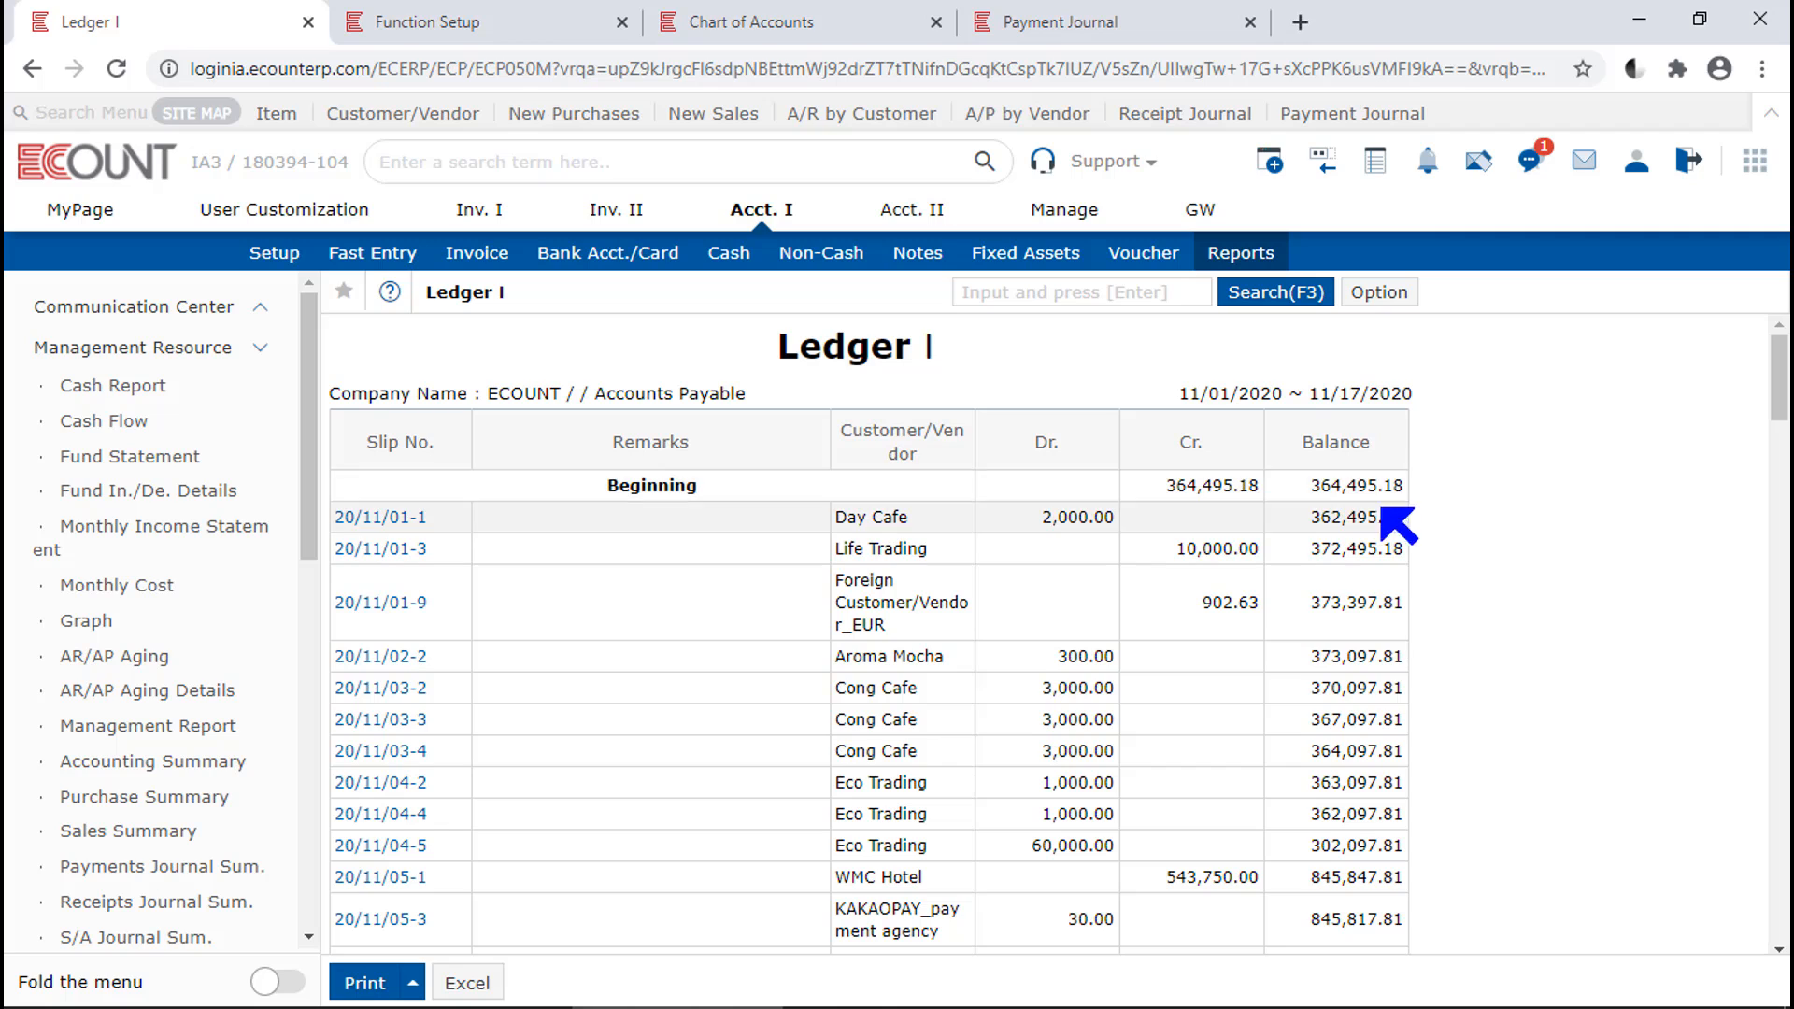
# - Reopen the Ledger I search conditions, try the Daily, Monthly and Recalculate by Account types, and return to by Line
pyautogui.click(1271, 292)
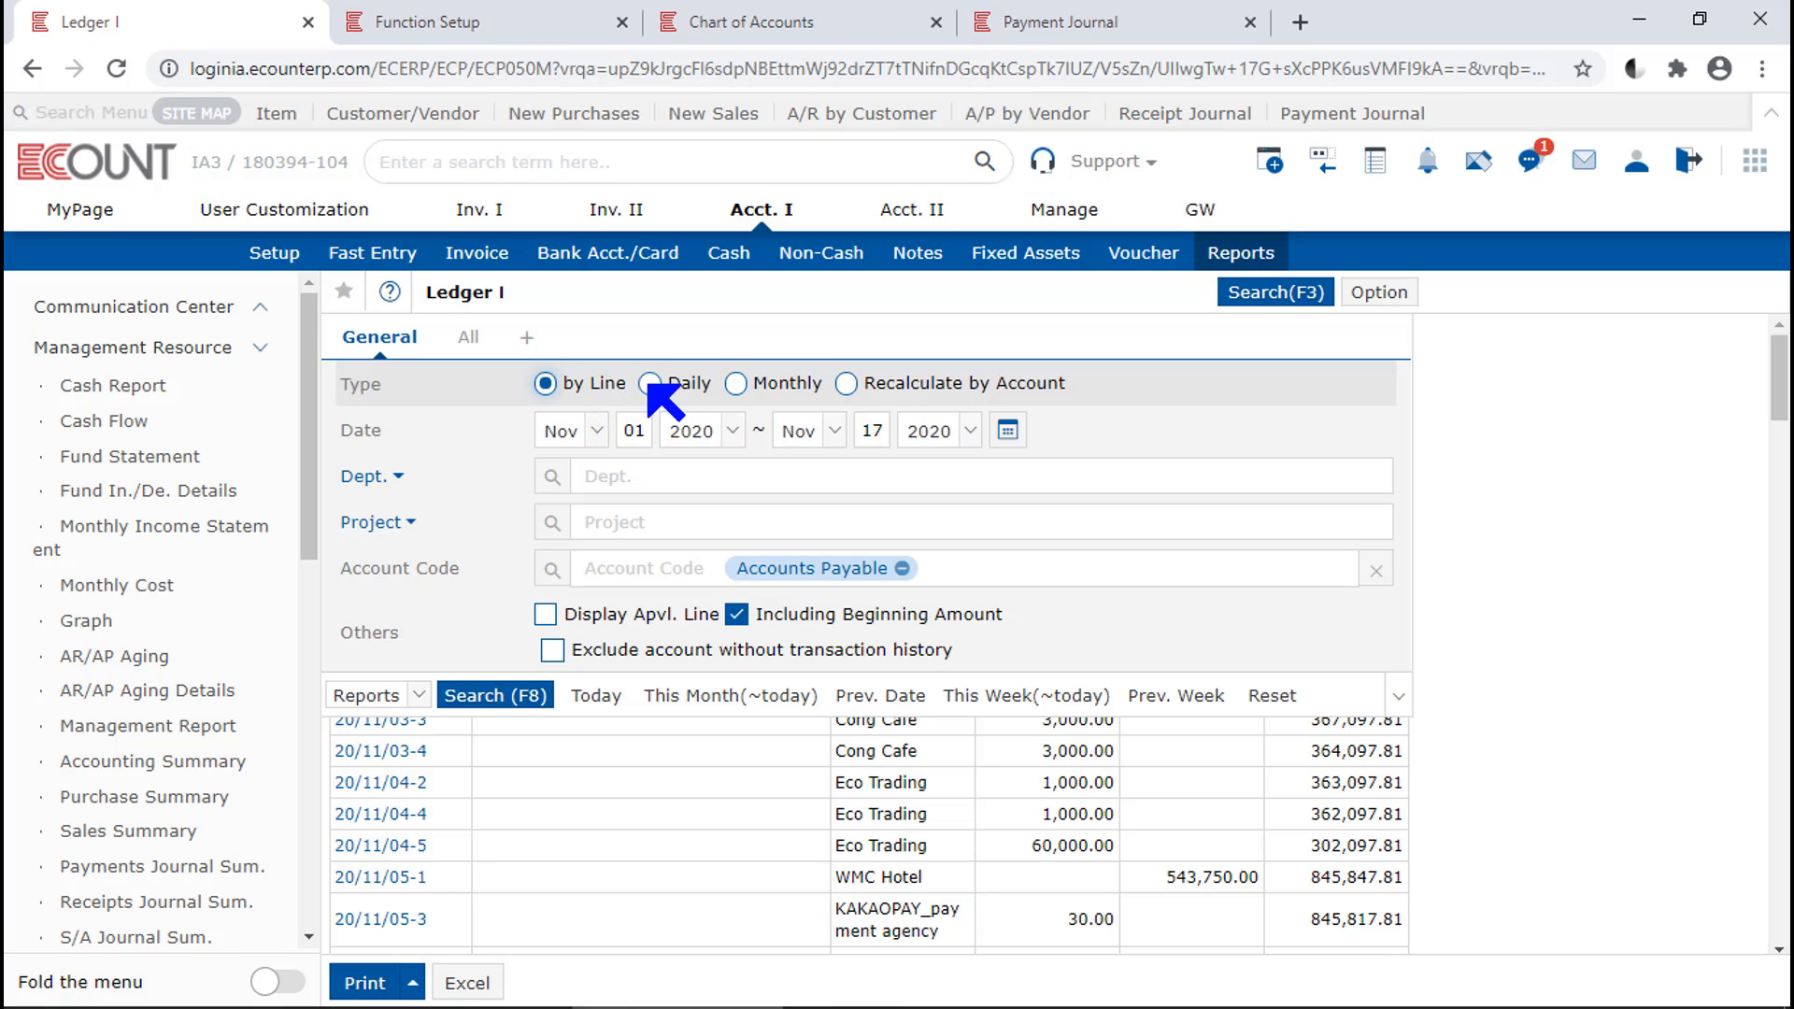
pyautogui.click(652, 385)
pyautogui.click(737, 384)
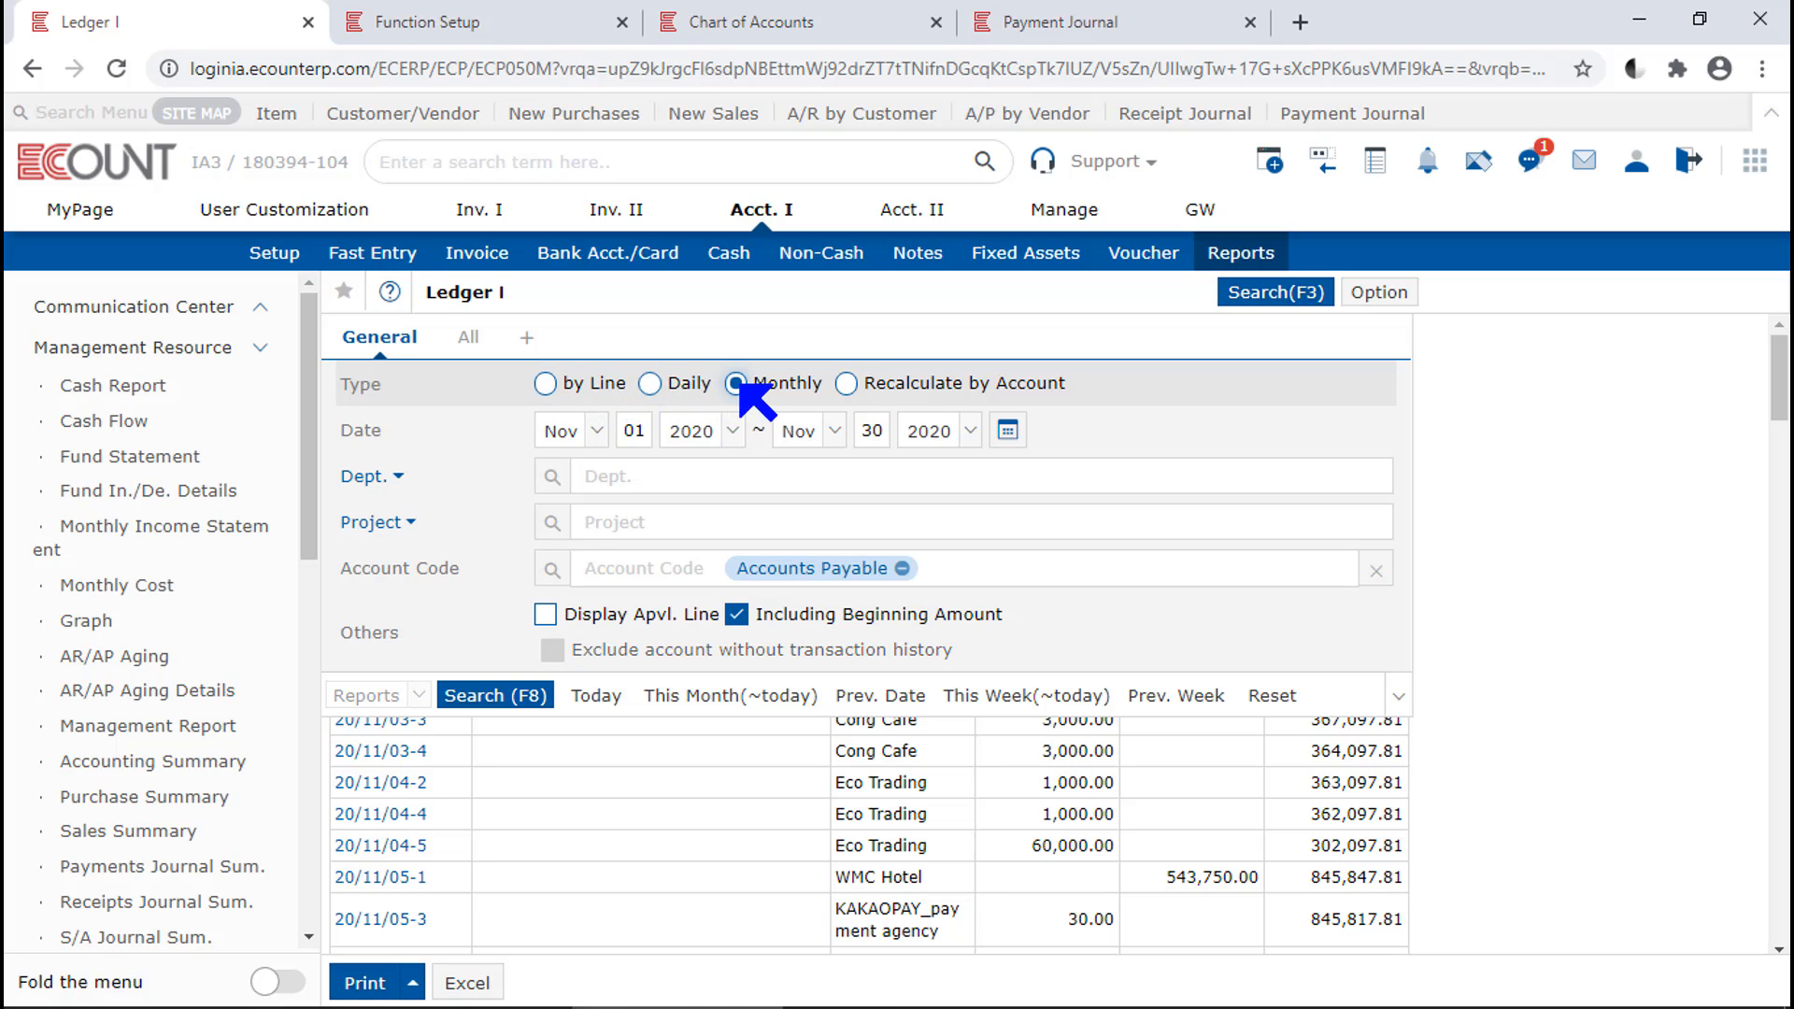
pyautogui.click(913, 386)
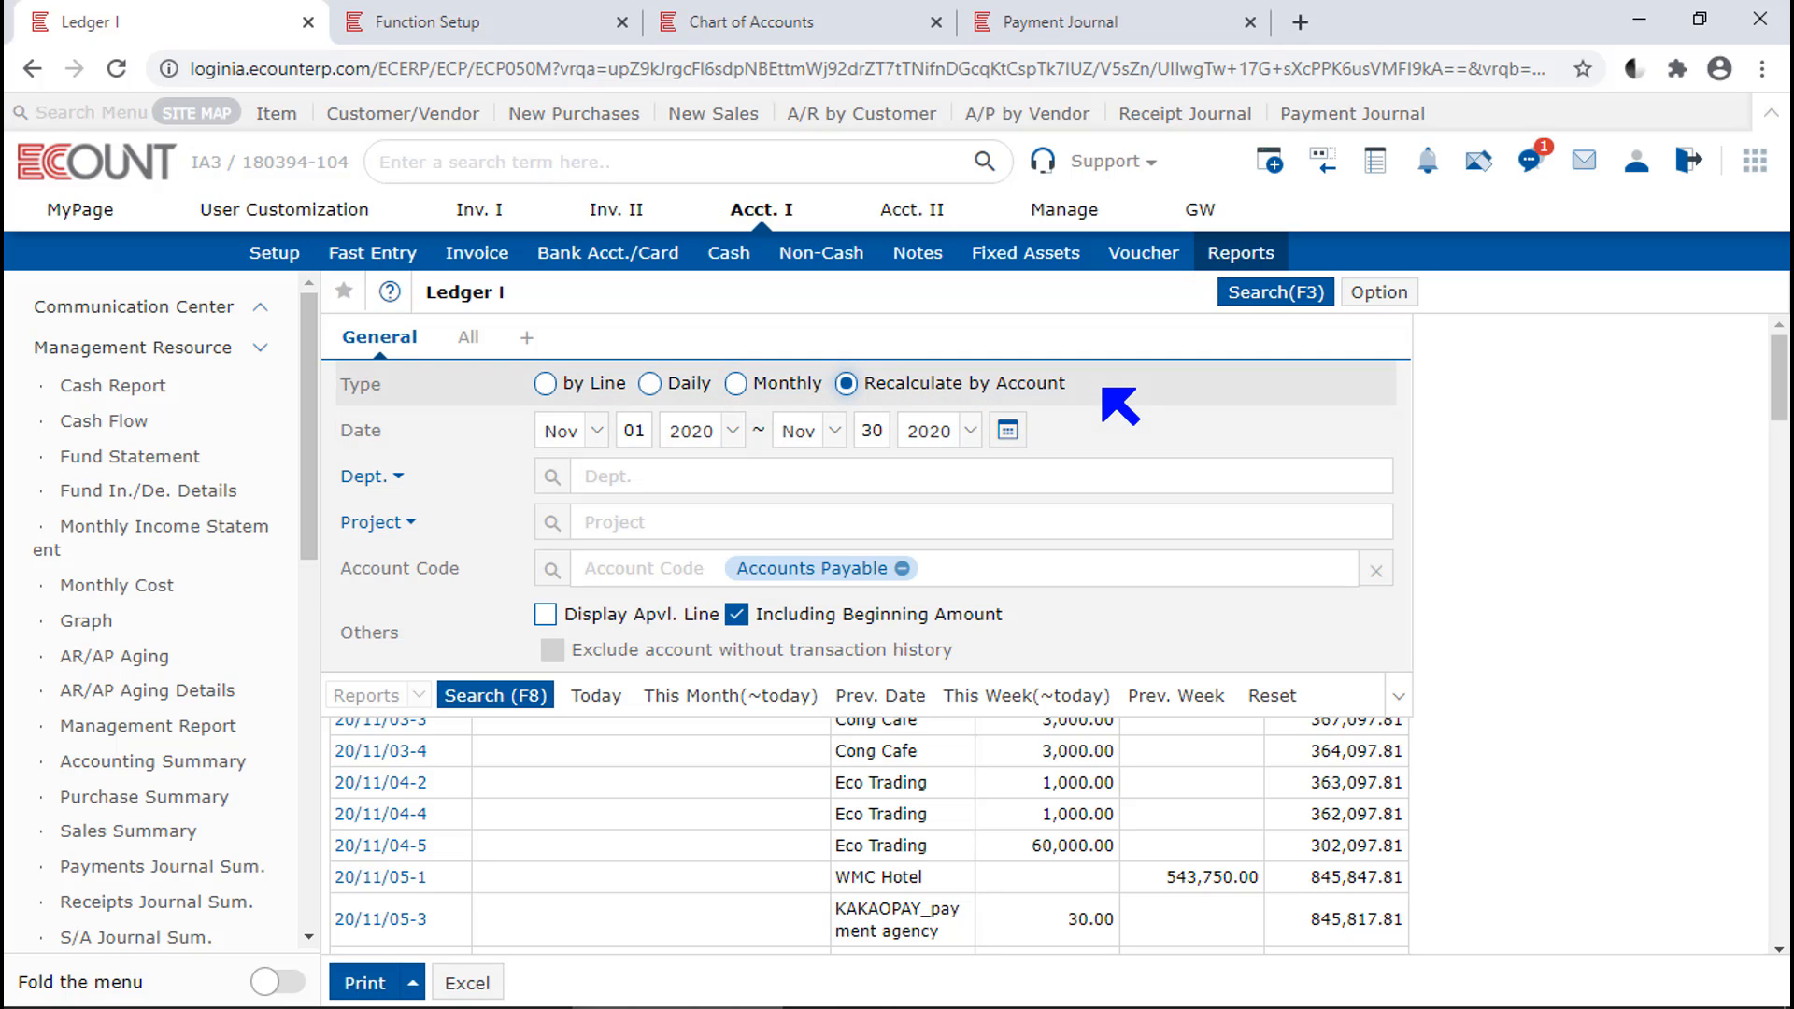
pyautogui.click(559, 390)
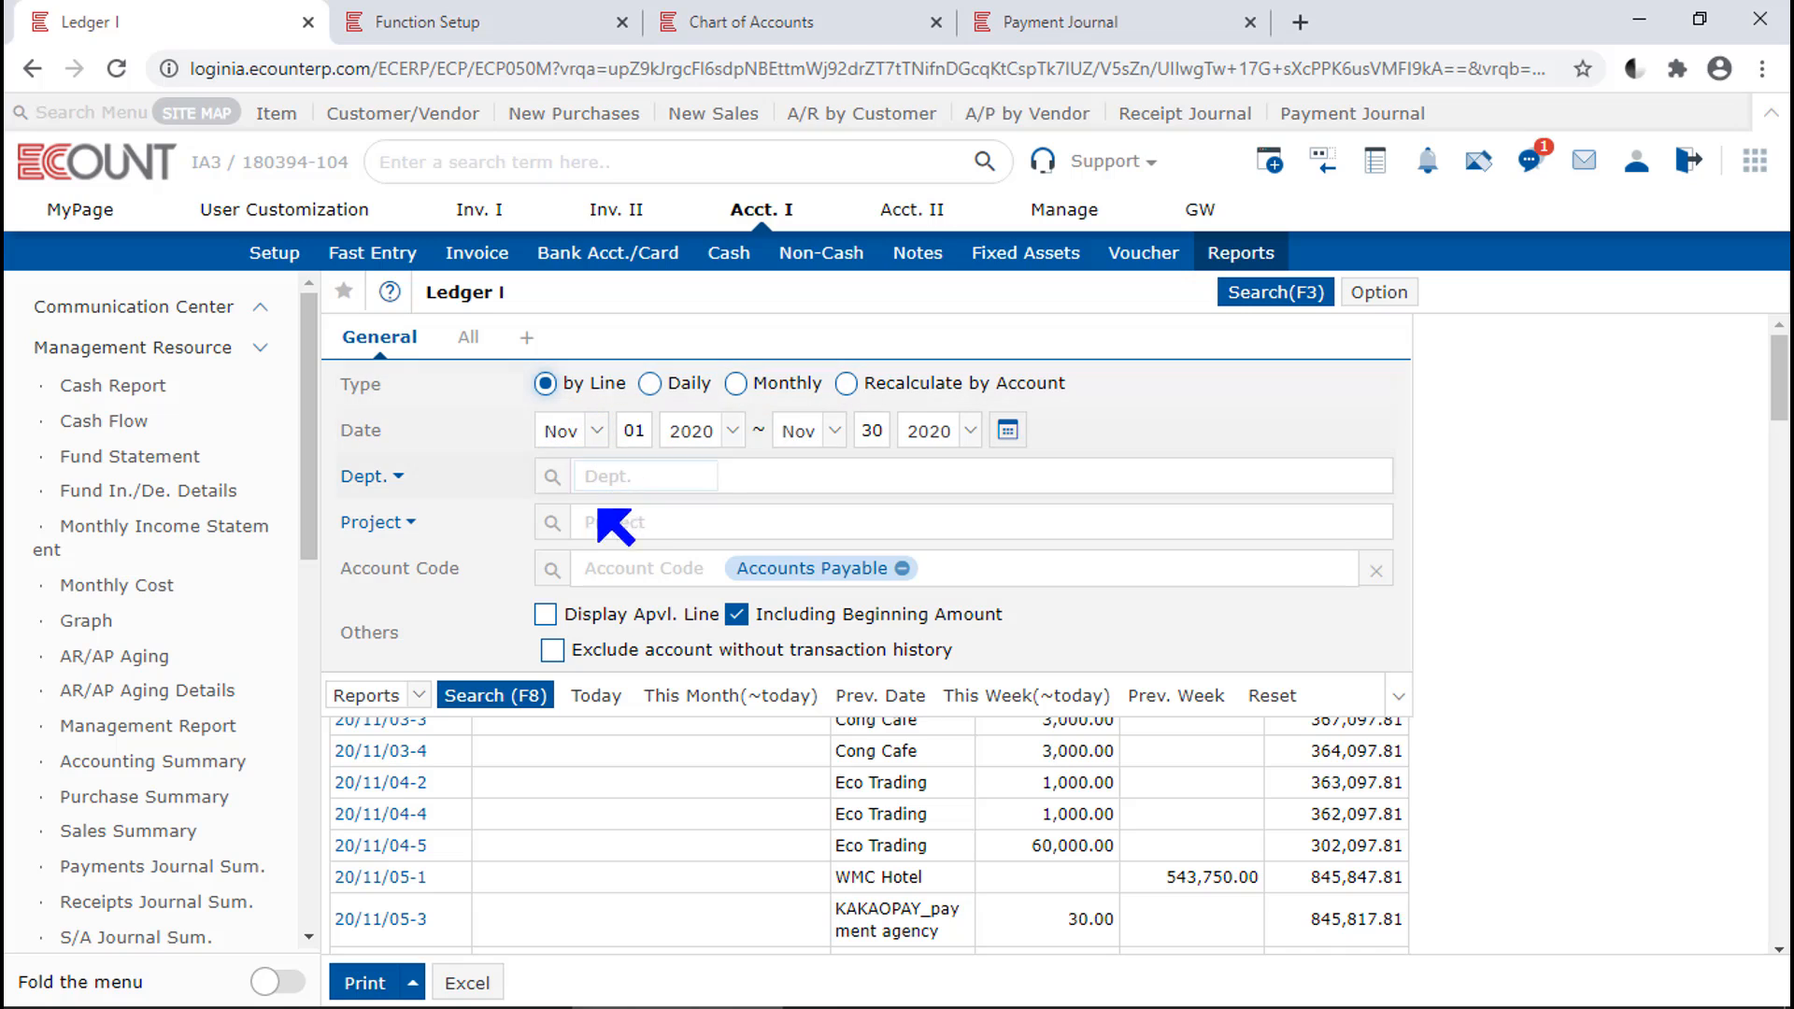
# - Run the by-line Accounts Payable ledger for 11/01/2020 to 11/30/2020 and check the account name in its heading
pyautogui.click(1007, 431)
pyautogui.click(1007, 428)
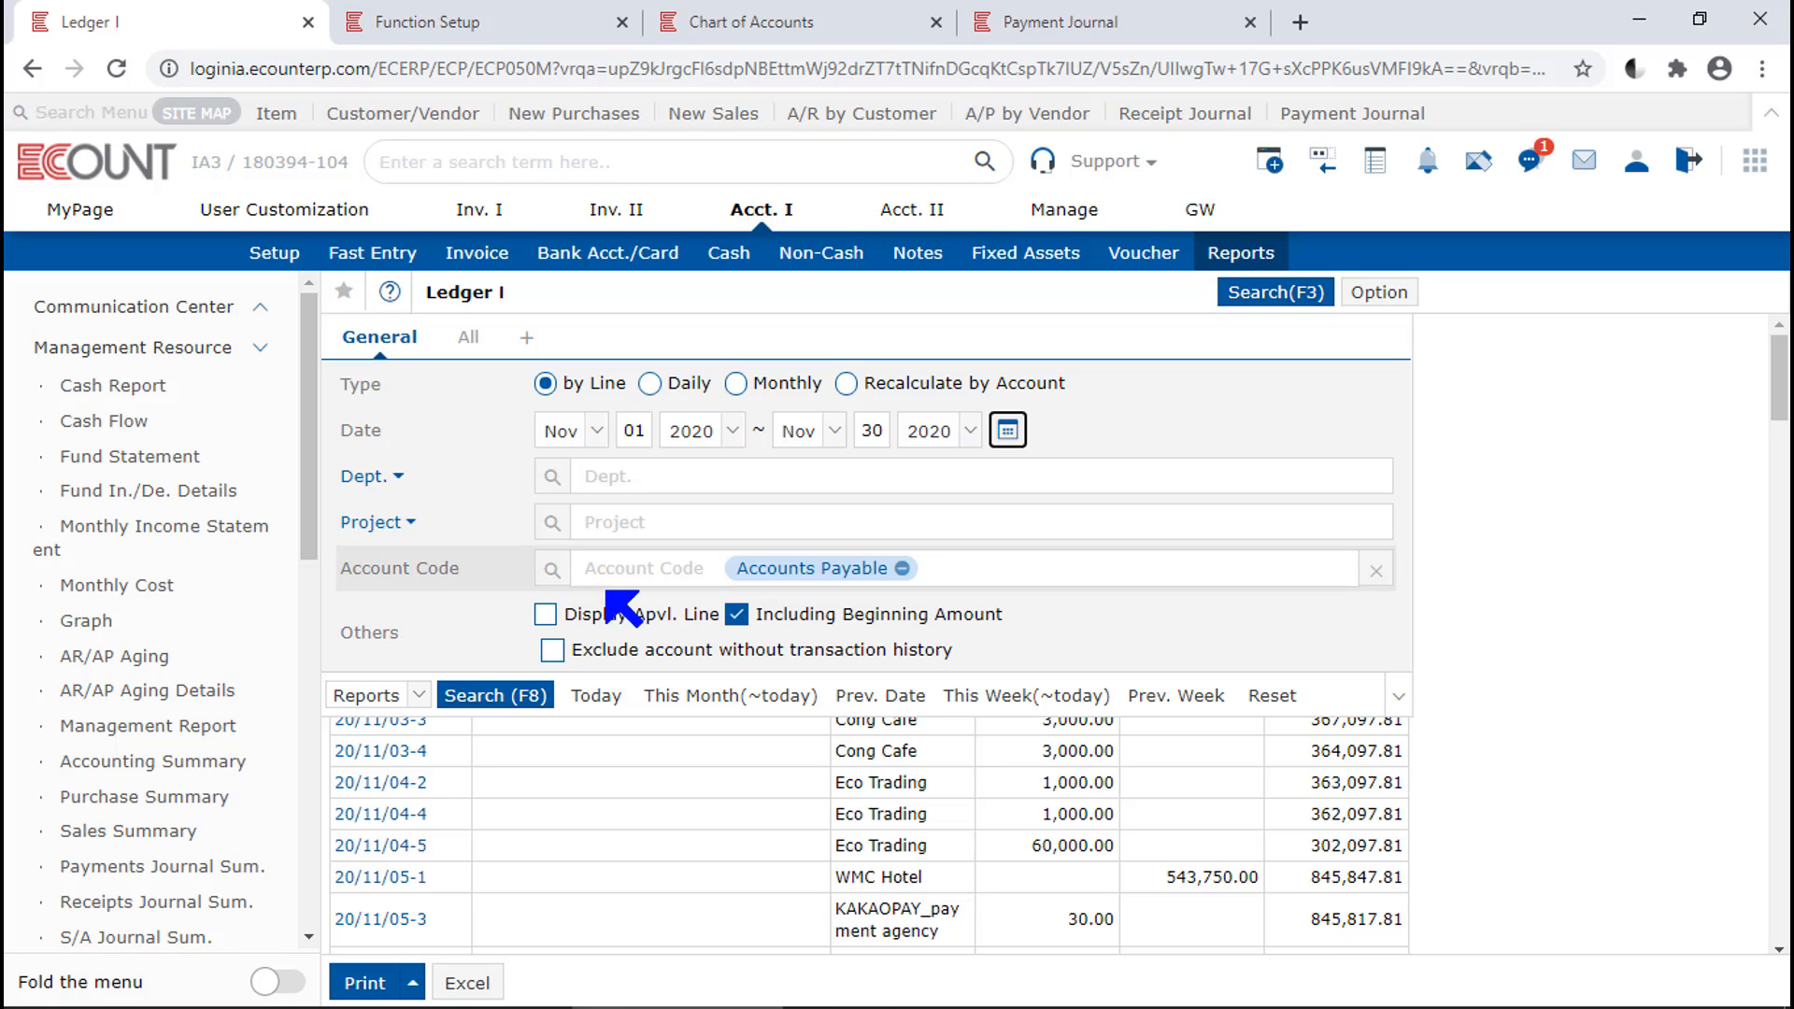
pyautogui.click(649, 578)
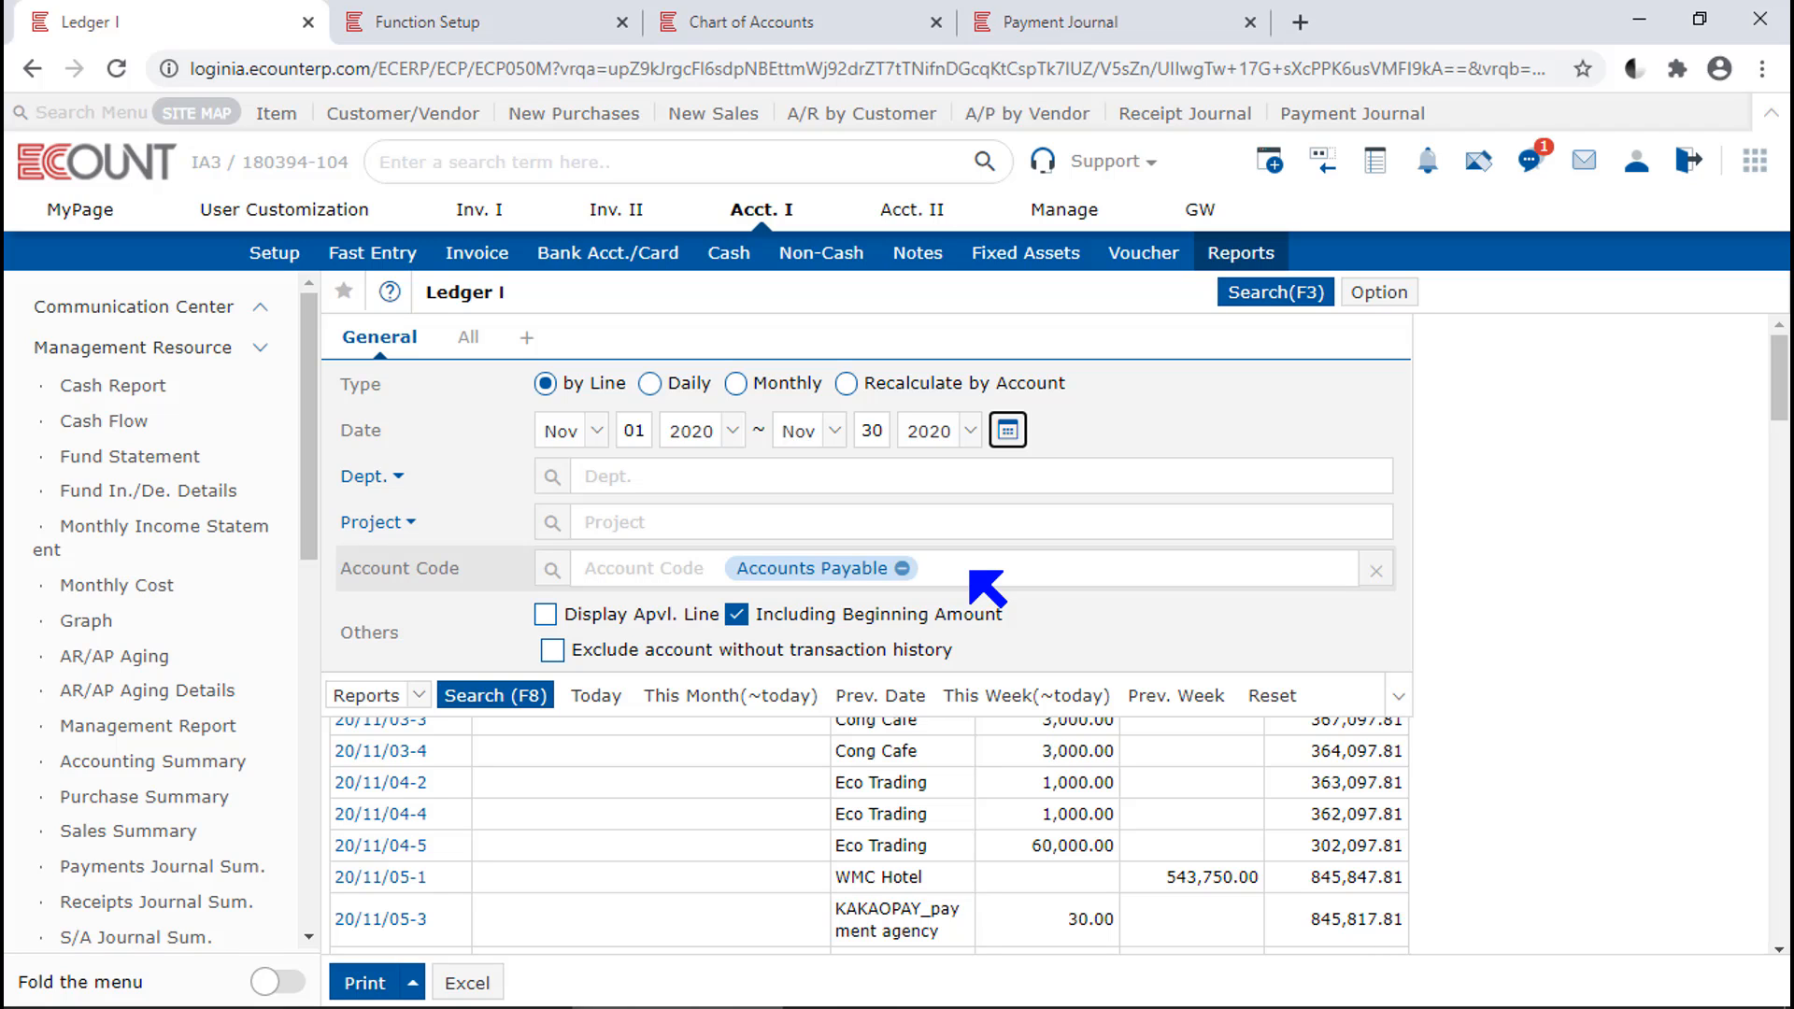
pyautogui.click(527, 692)
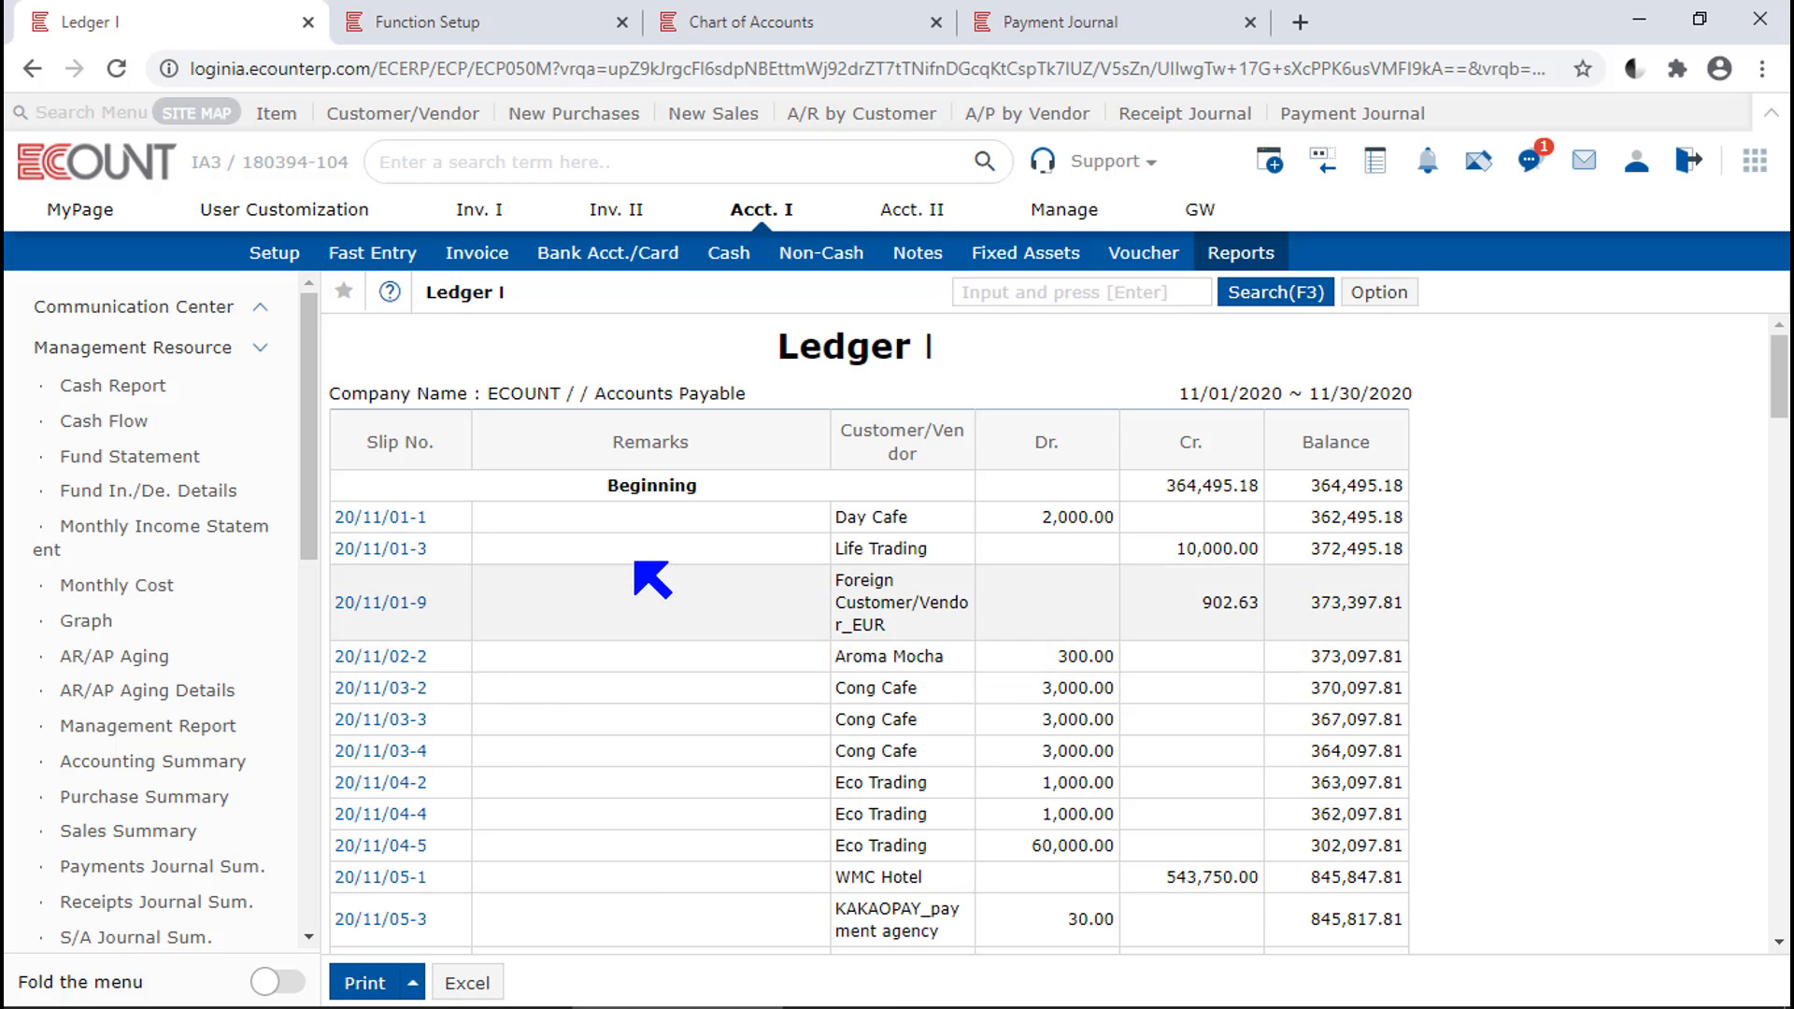
pyautogui.moveTo(747, 396); pyautogui.dragTo(607, 395)
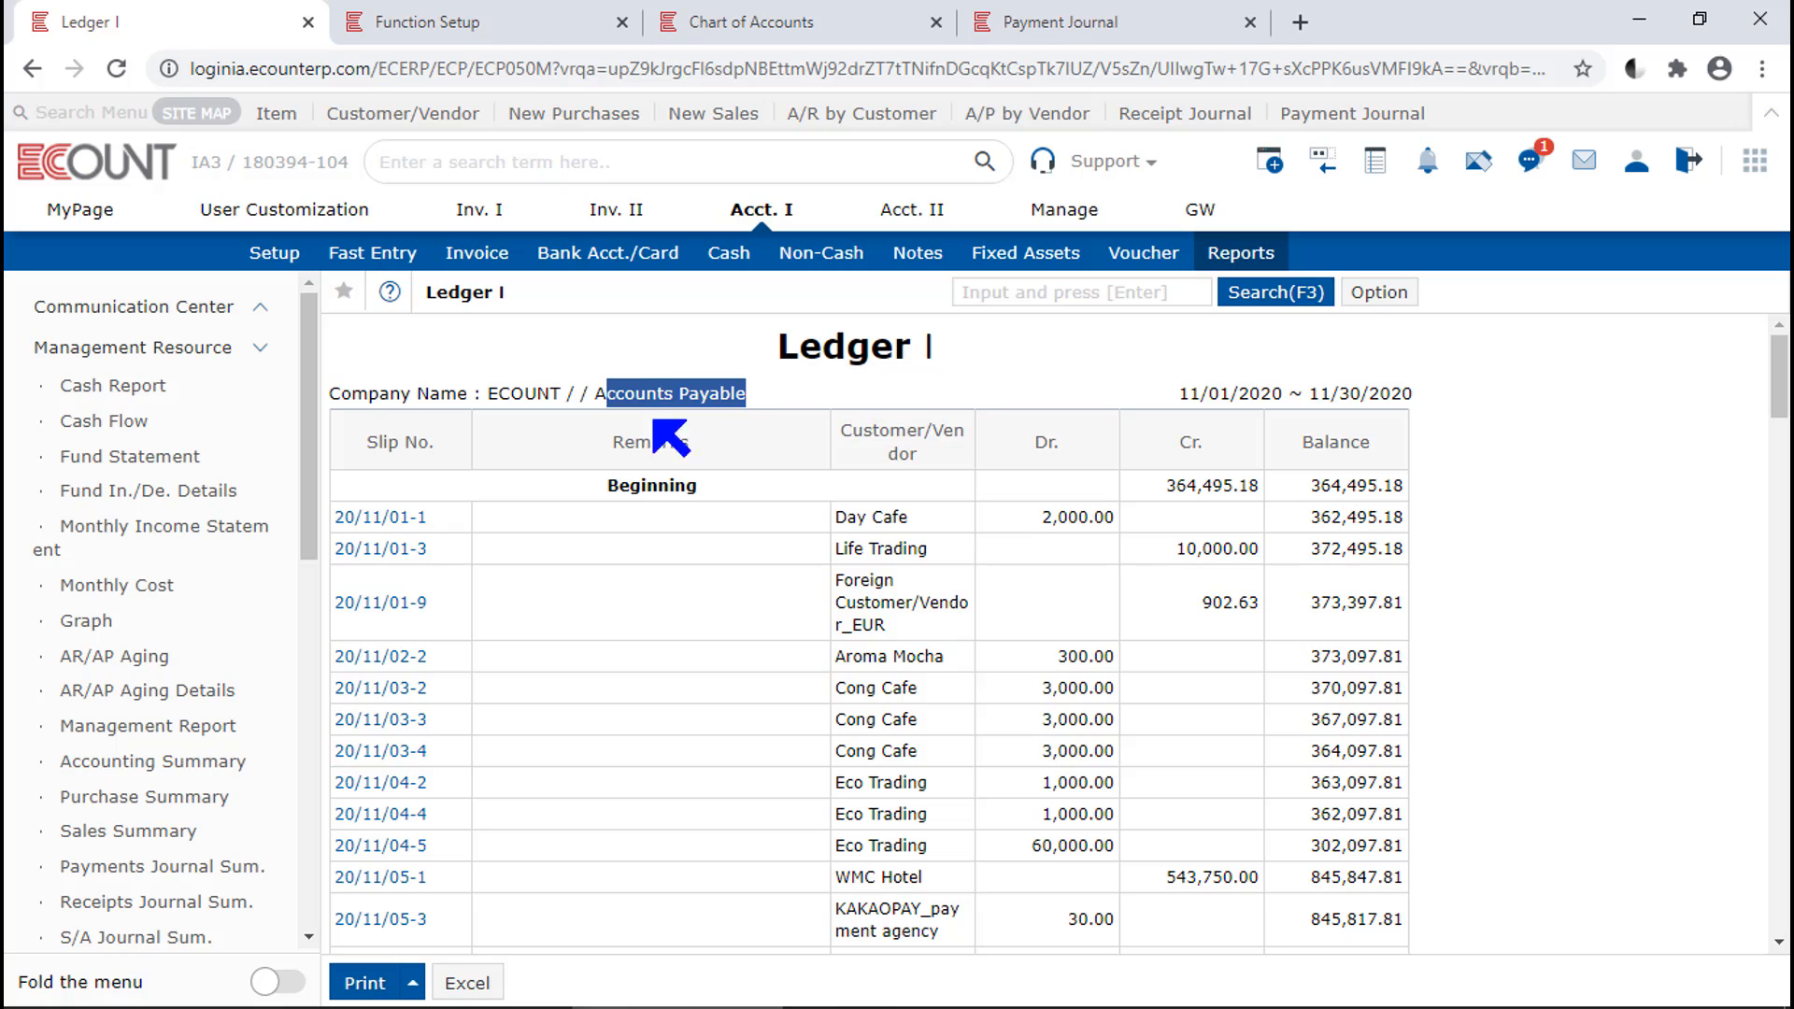
pyautogui.click(856, 378)
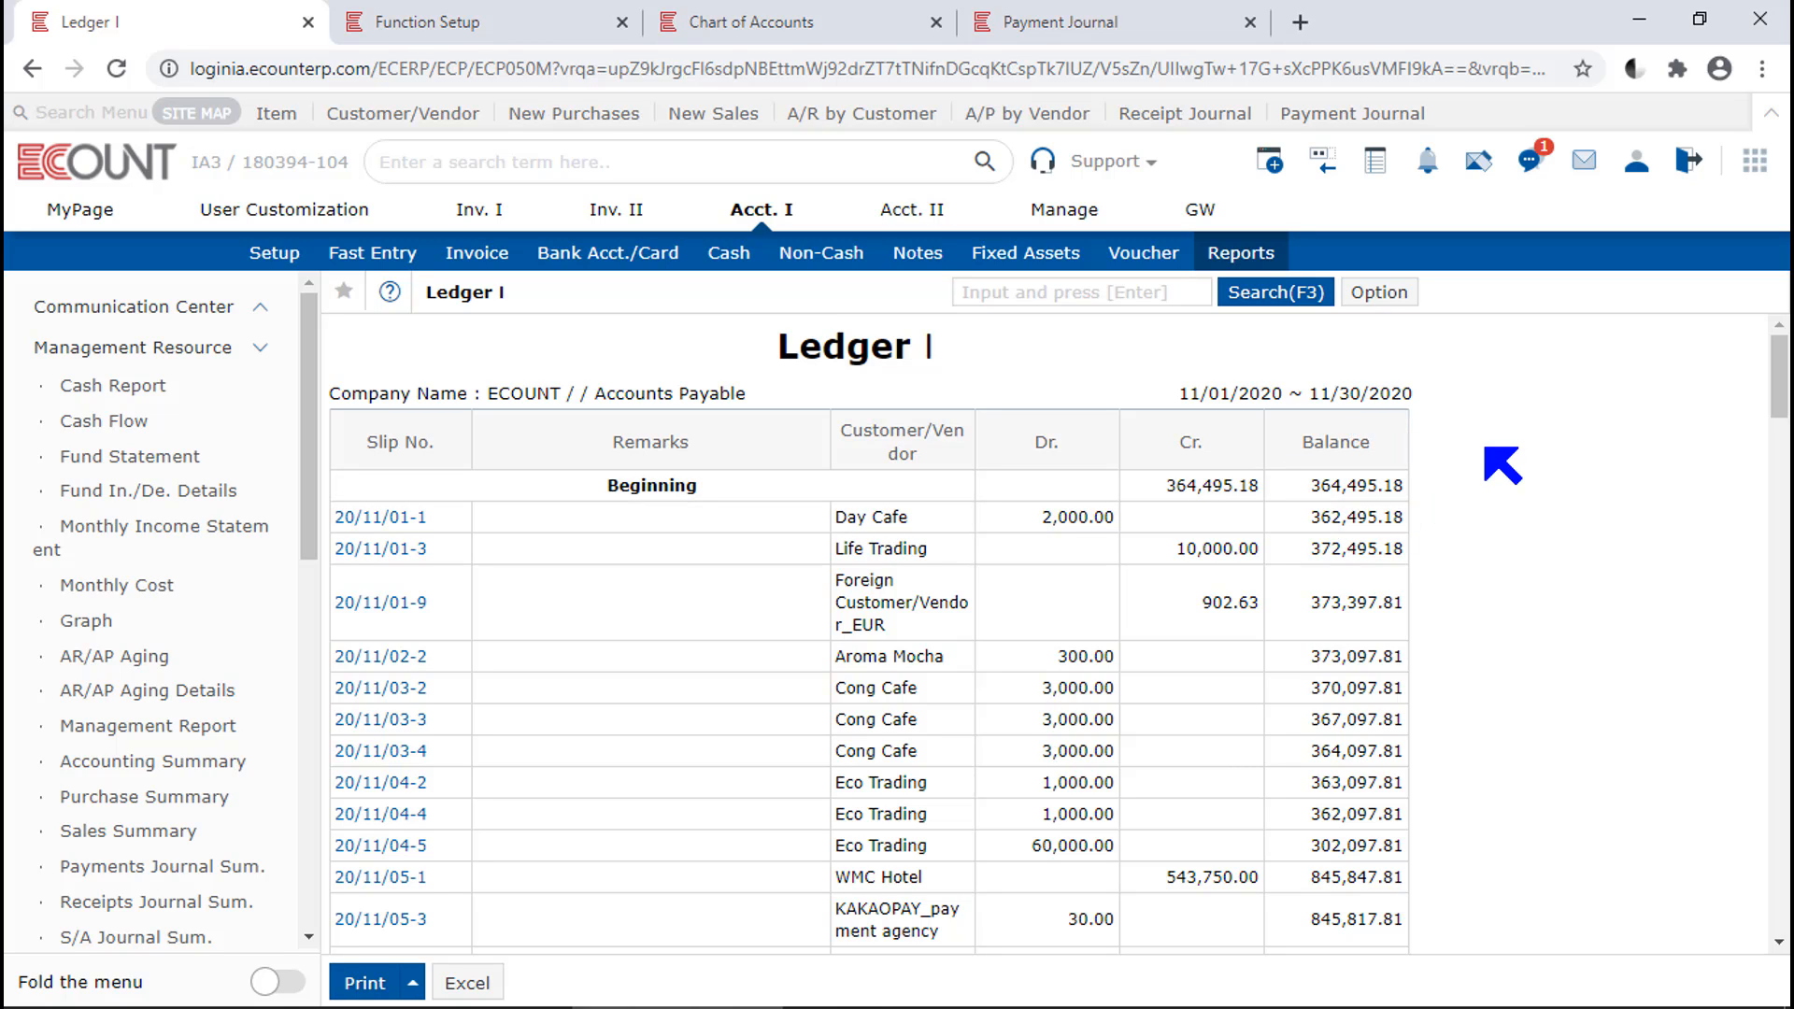
# - Add account code 1080, Accounts Receivable, to the Ledger I search, rerun it and look through both account ledgers
pyautogui.click(1271, 292)
pyautogui.click(652, 577)
pyautogui.write('1080')
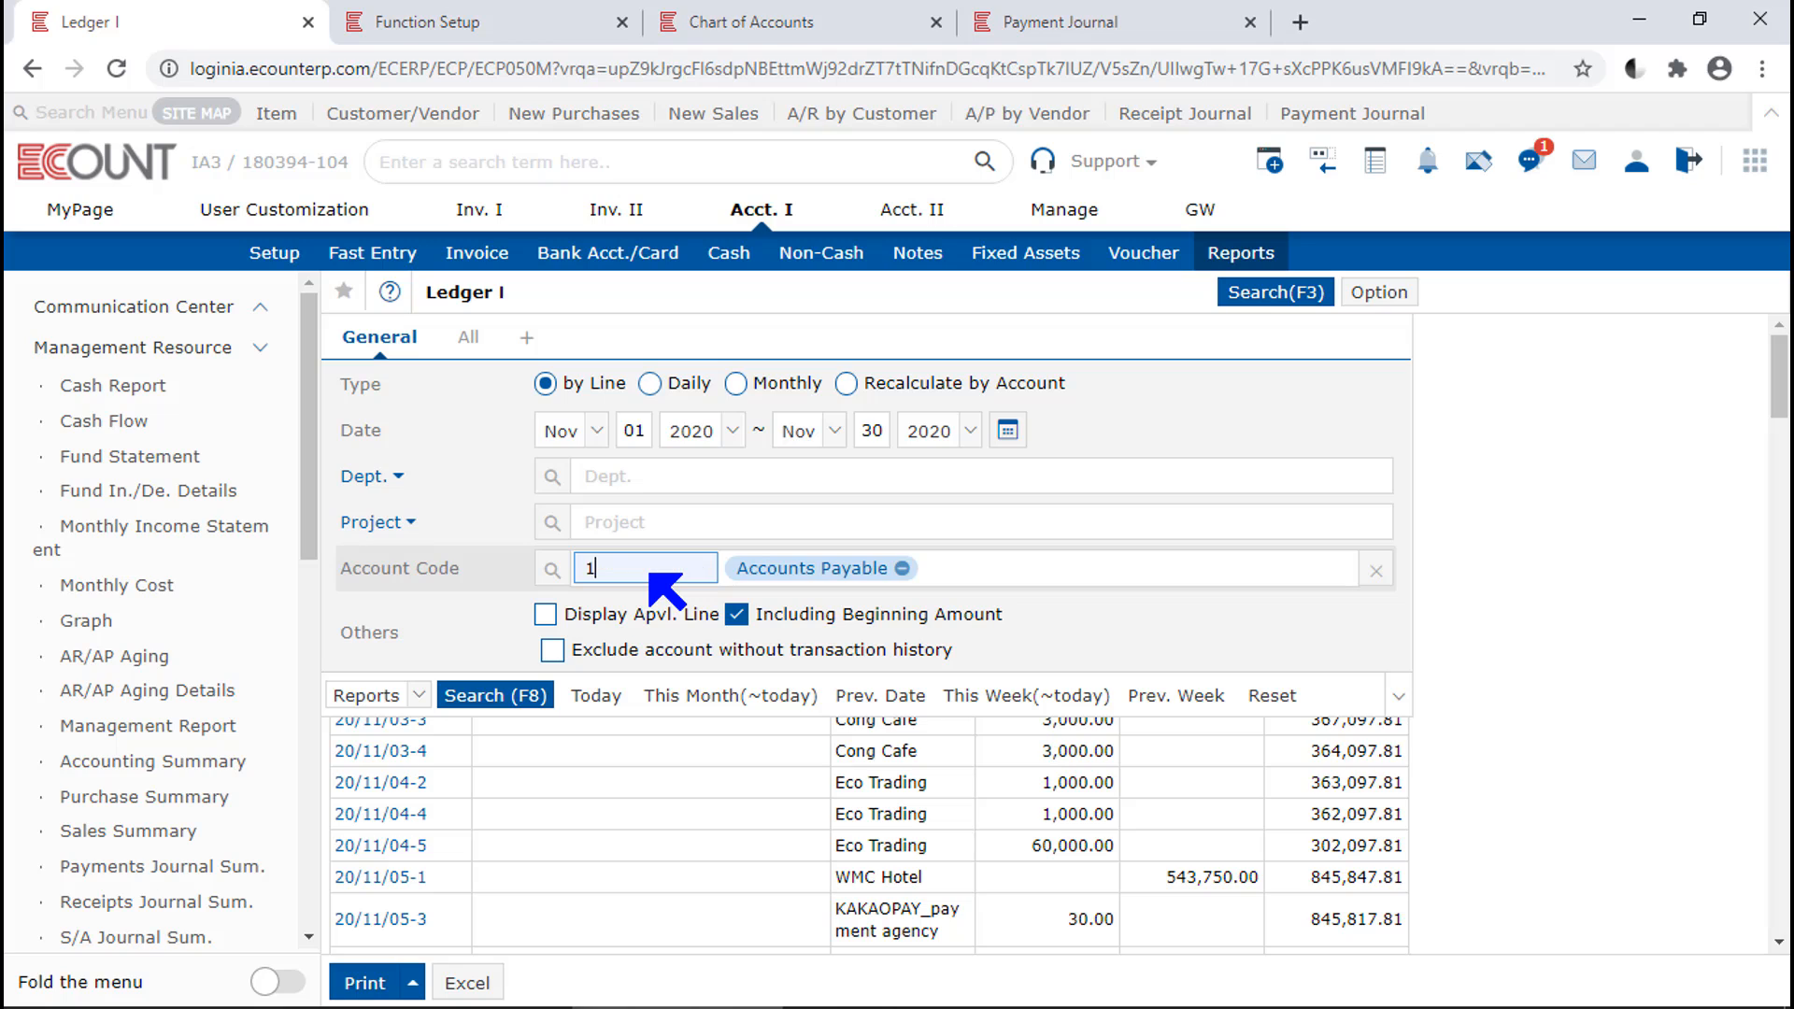
pyautogui.press('Return')
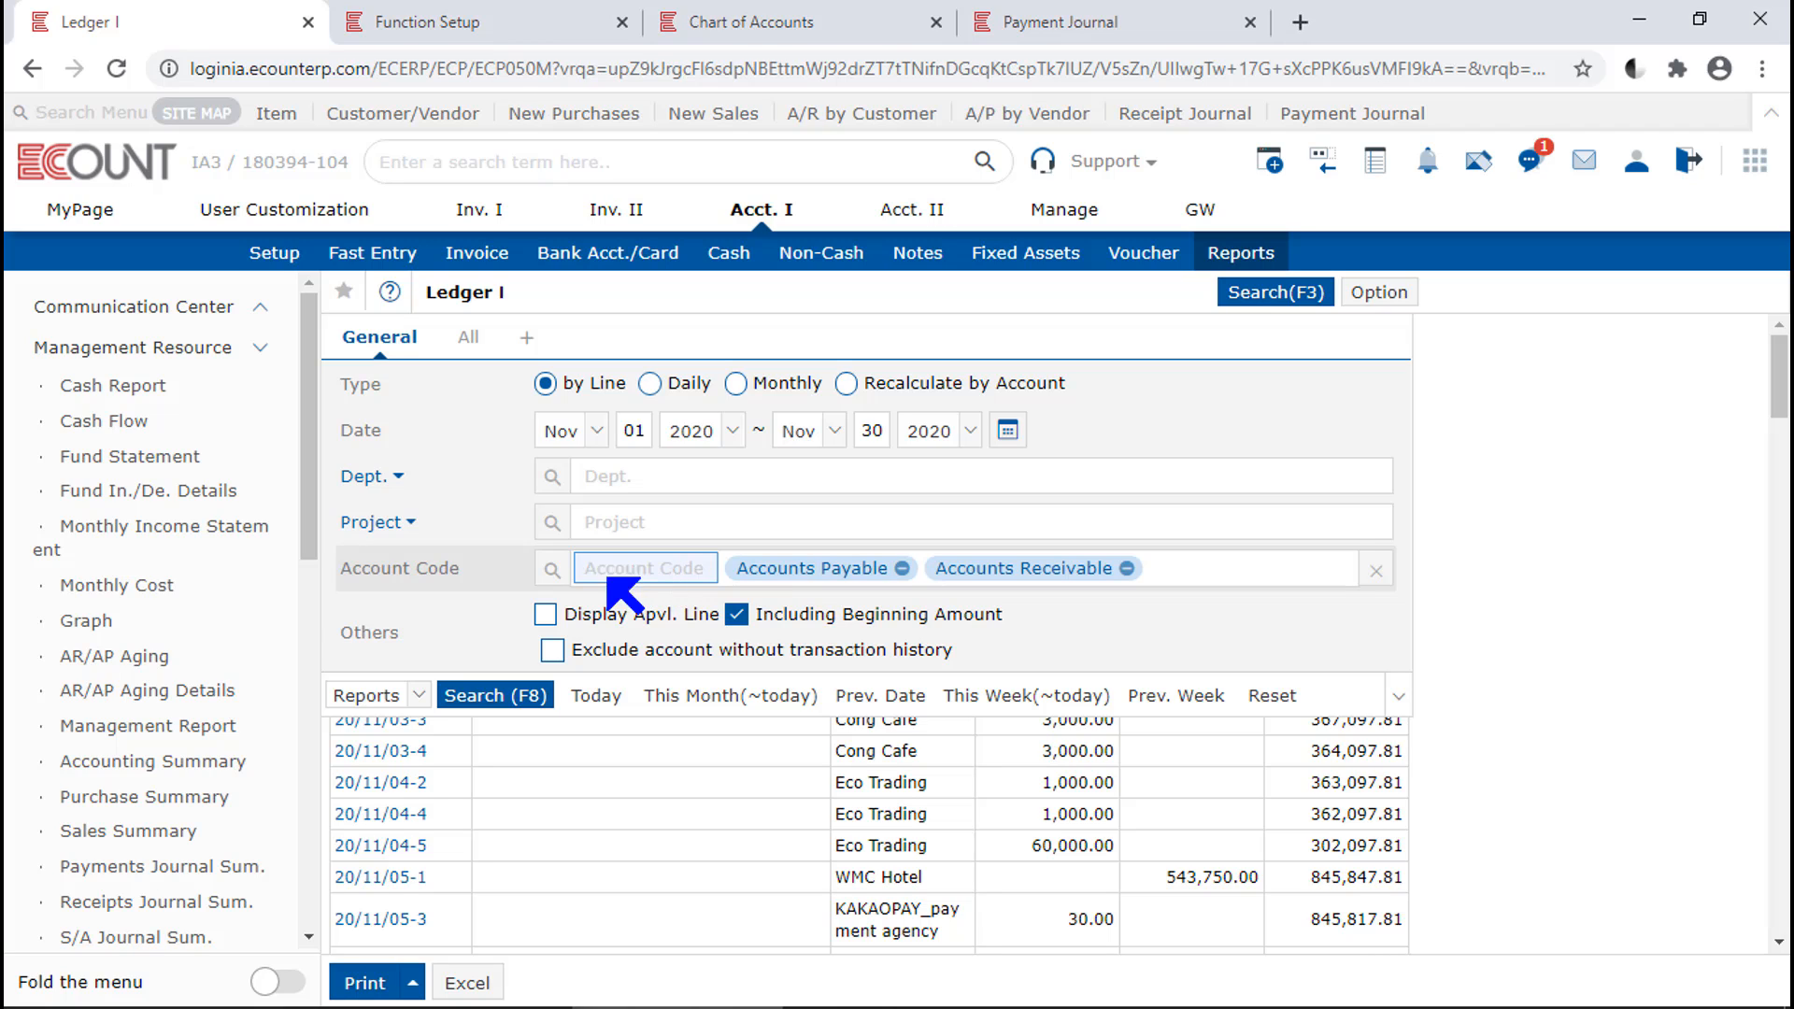
pyautogui.click(488, 690)
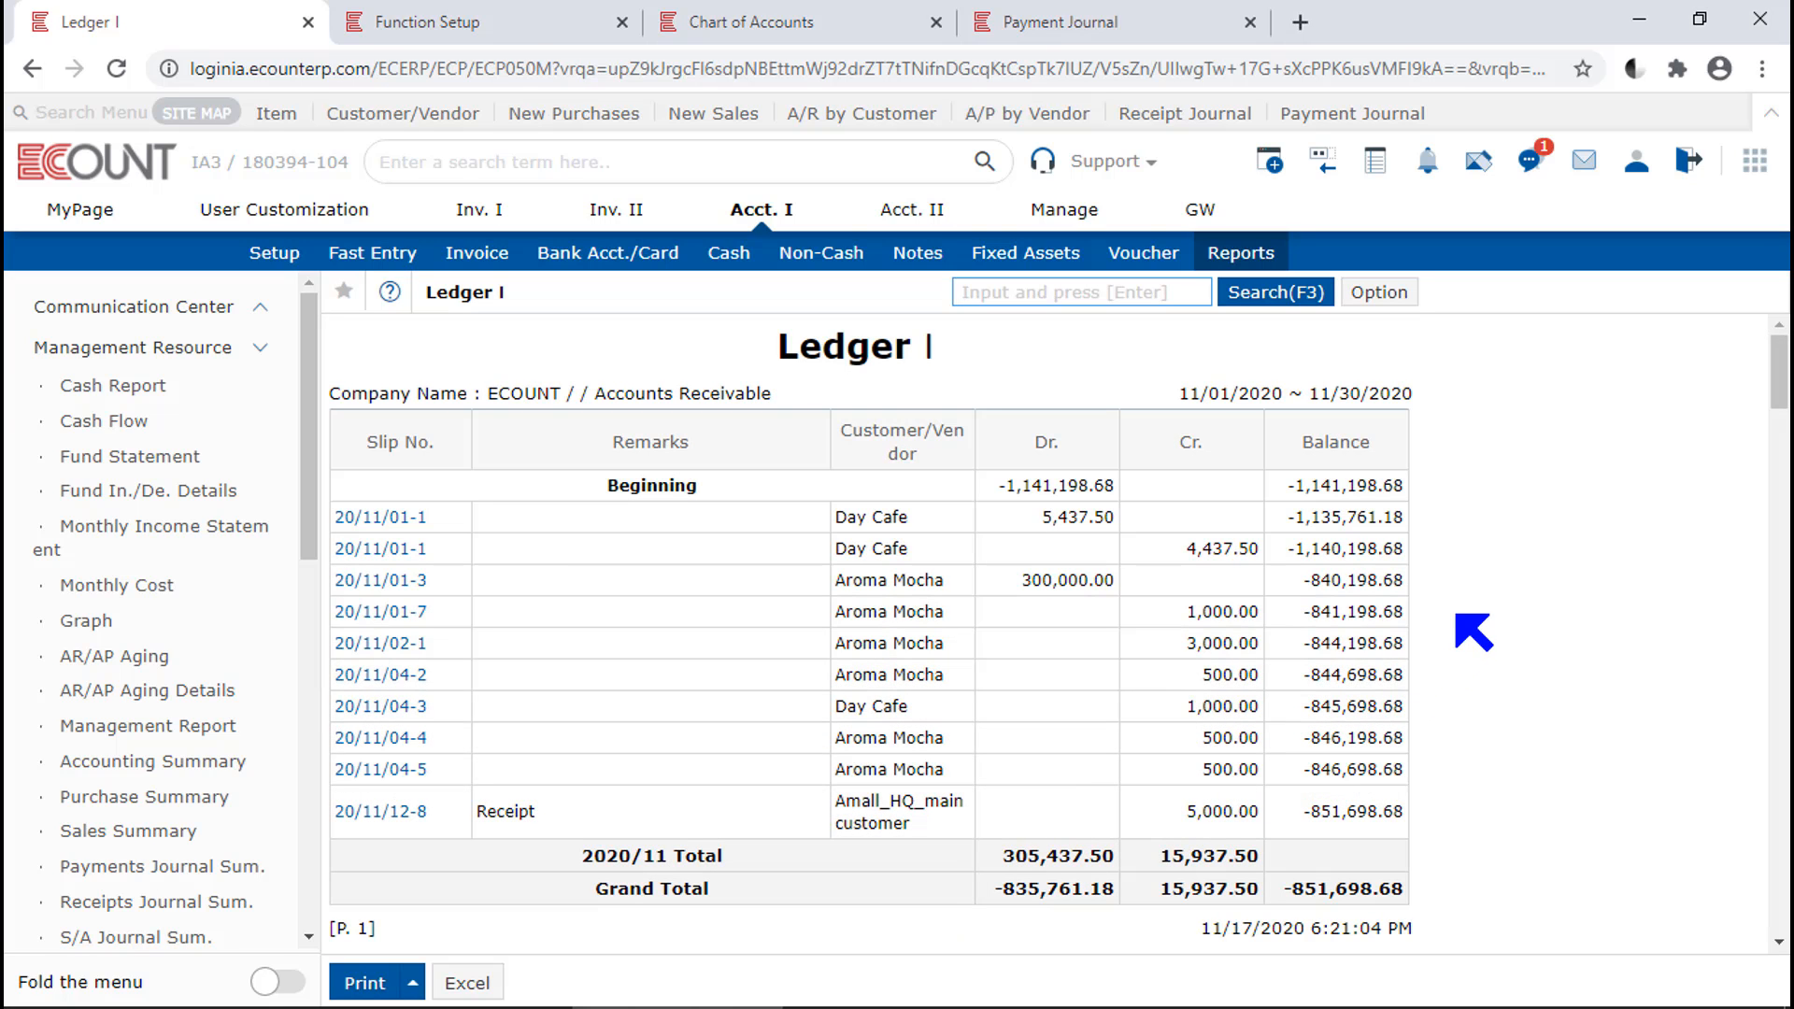
pyautogui.scroll(-3, 1473, 632)
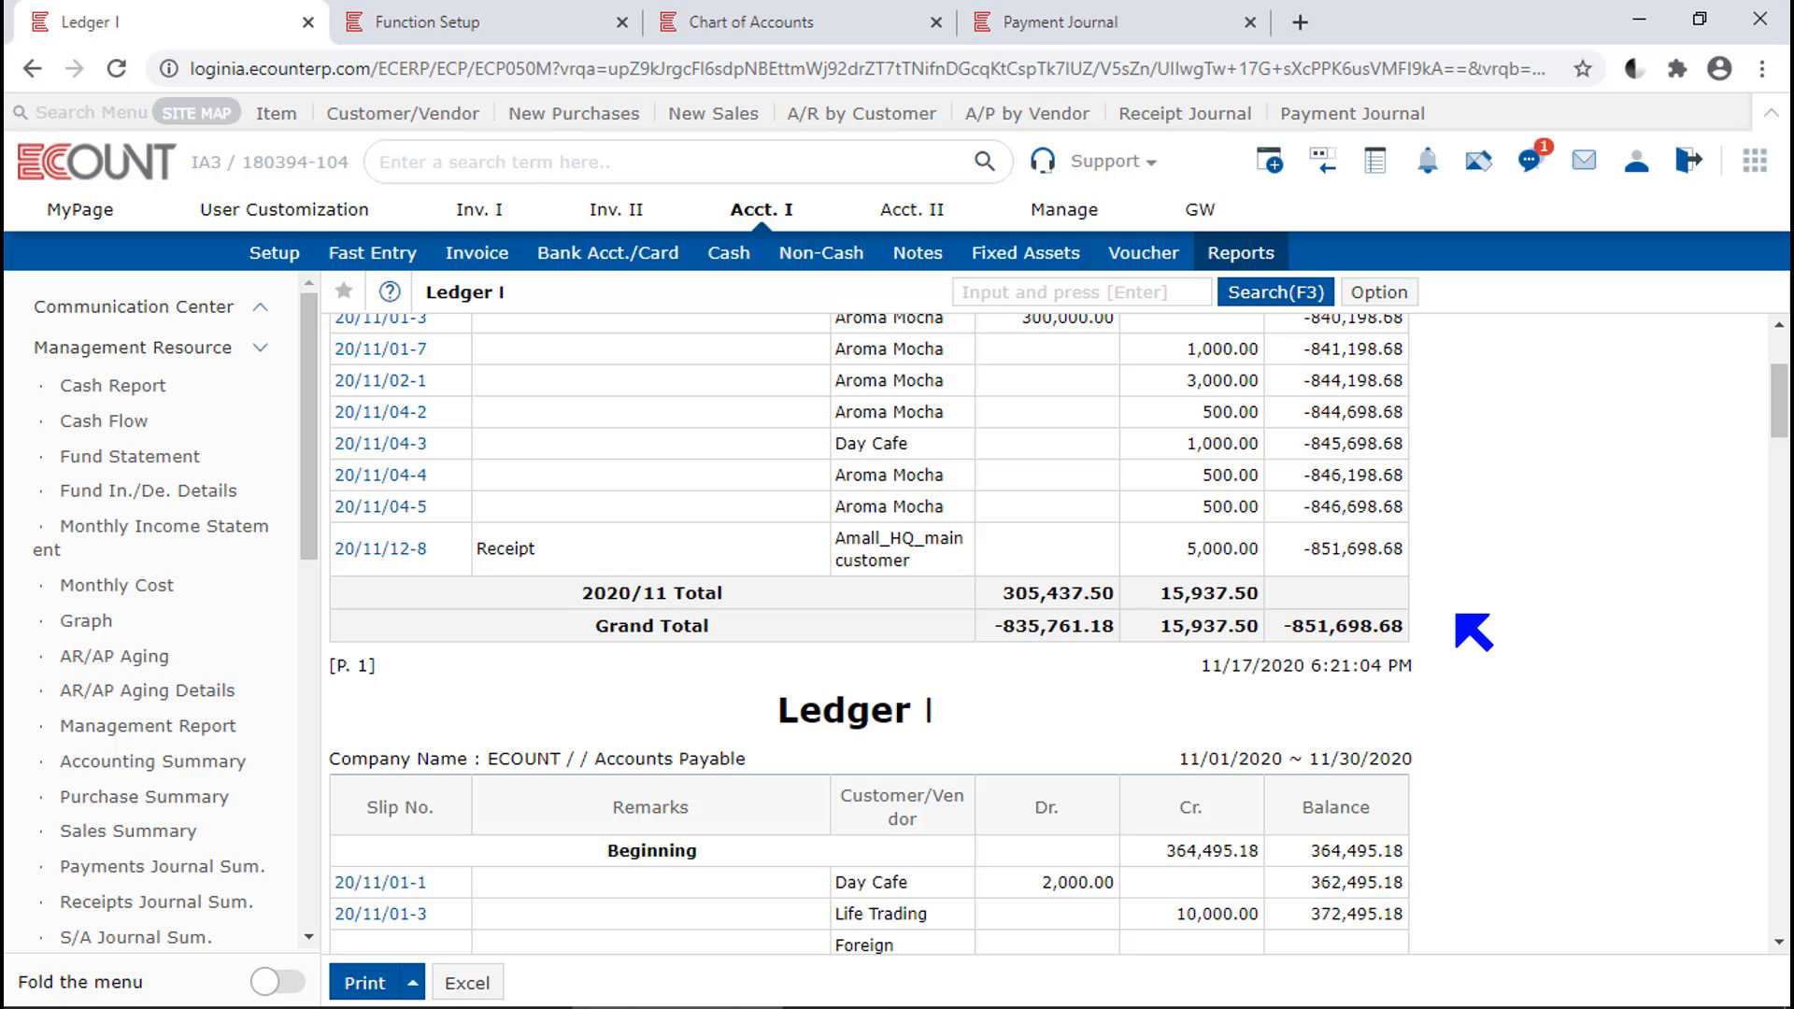
pyautogui.scroll(3, 1474, 632)
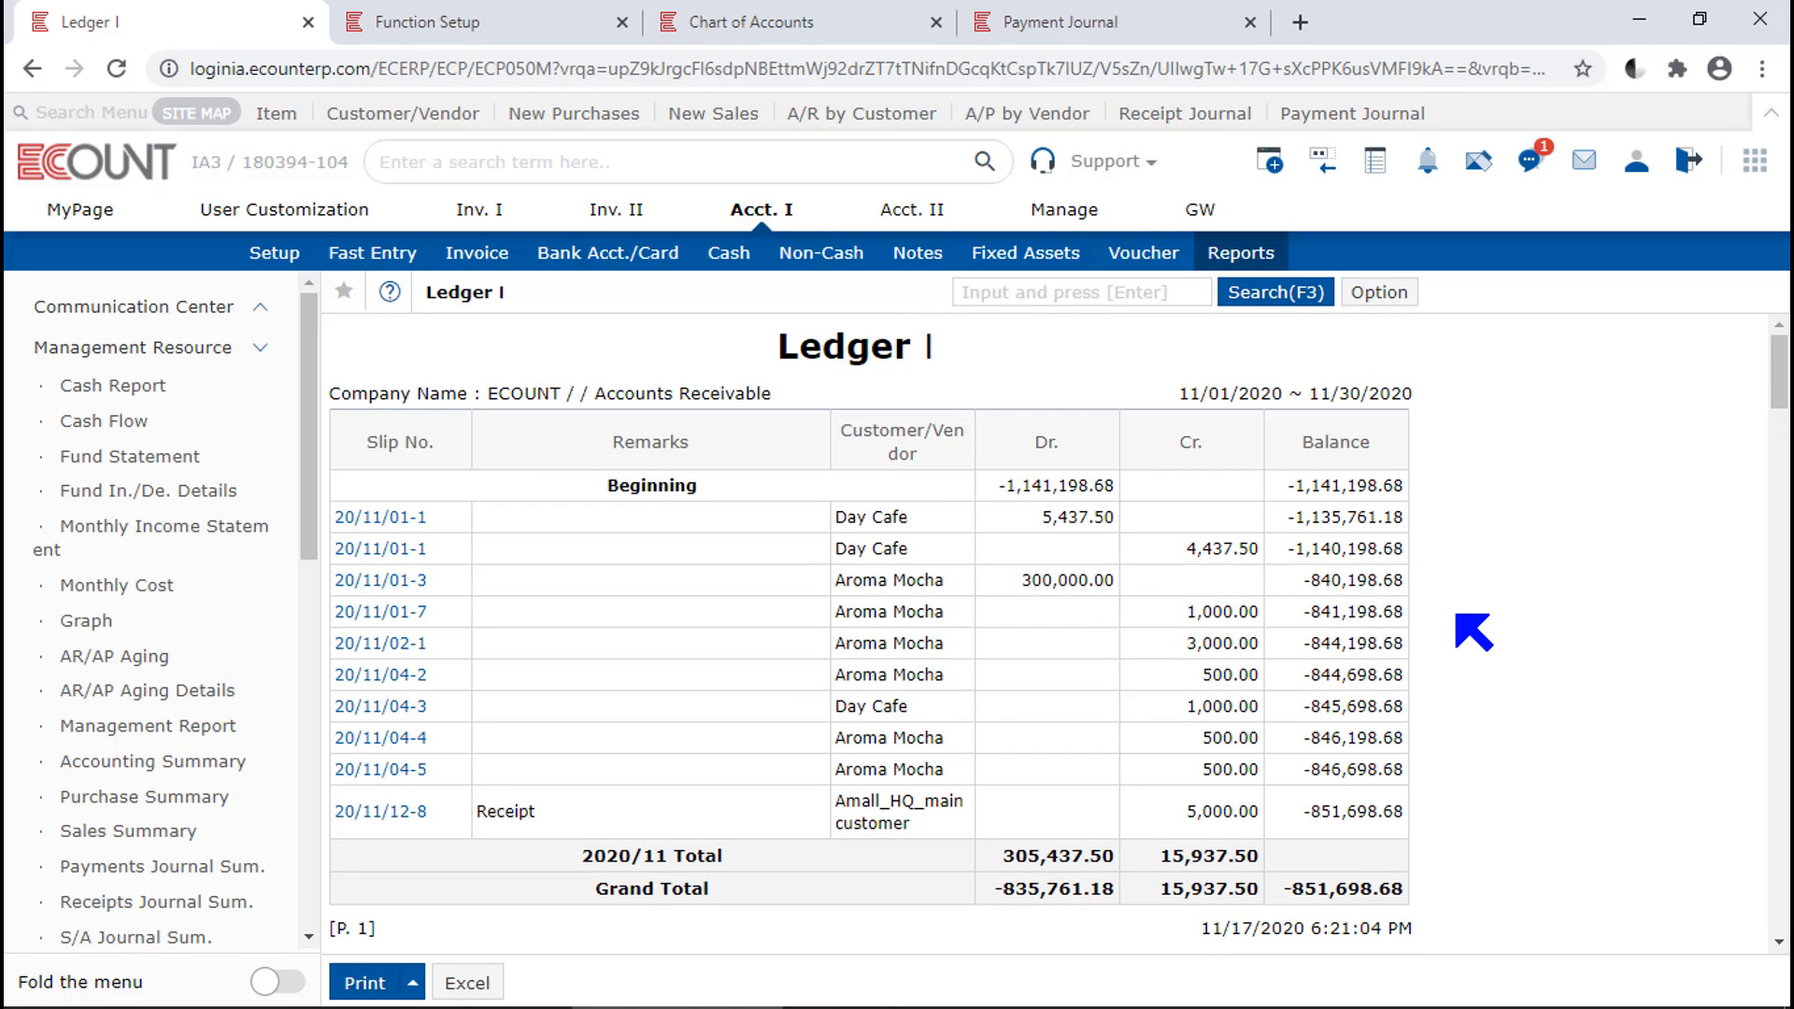
# - Rerun Ledger I with the Recalculate by Account type and view the detailed Accounts Payable ledger from the summary
pyautogui.click(1275, 293)
pyautogui.click(948, 387)
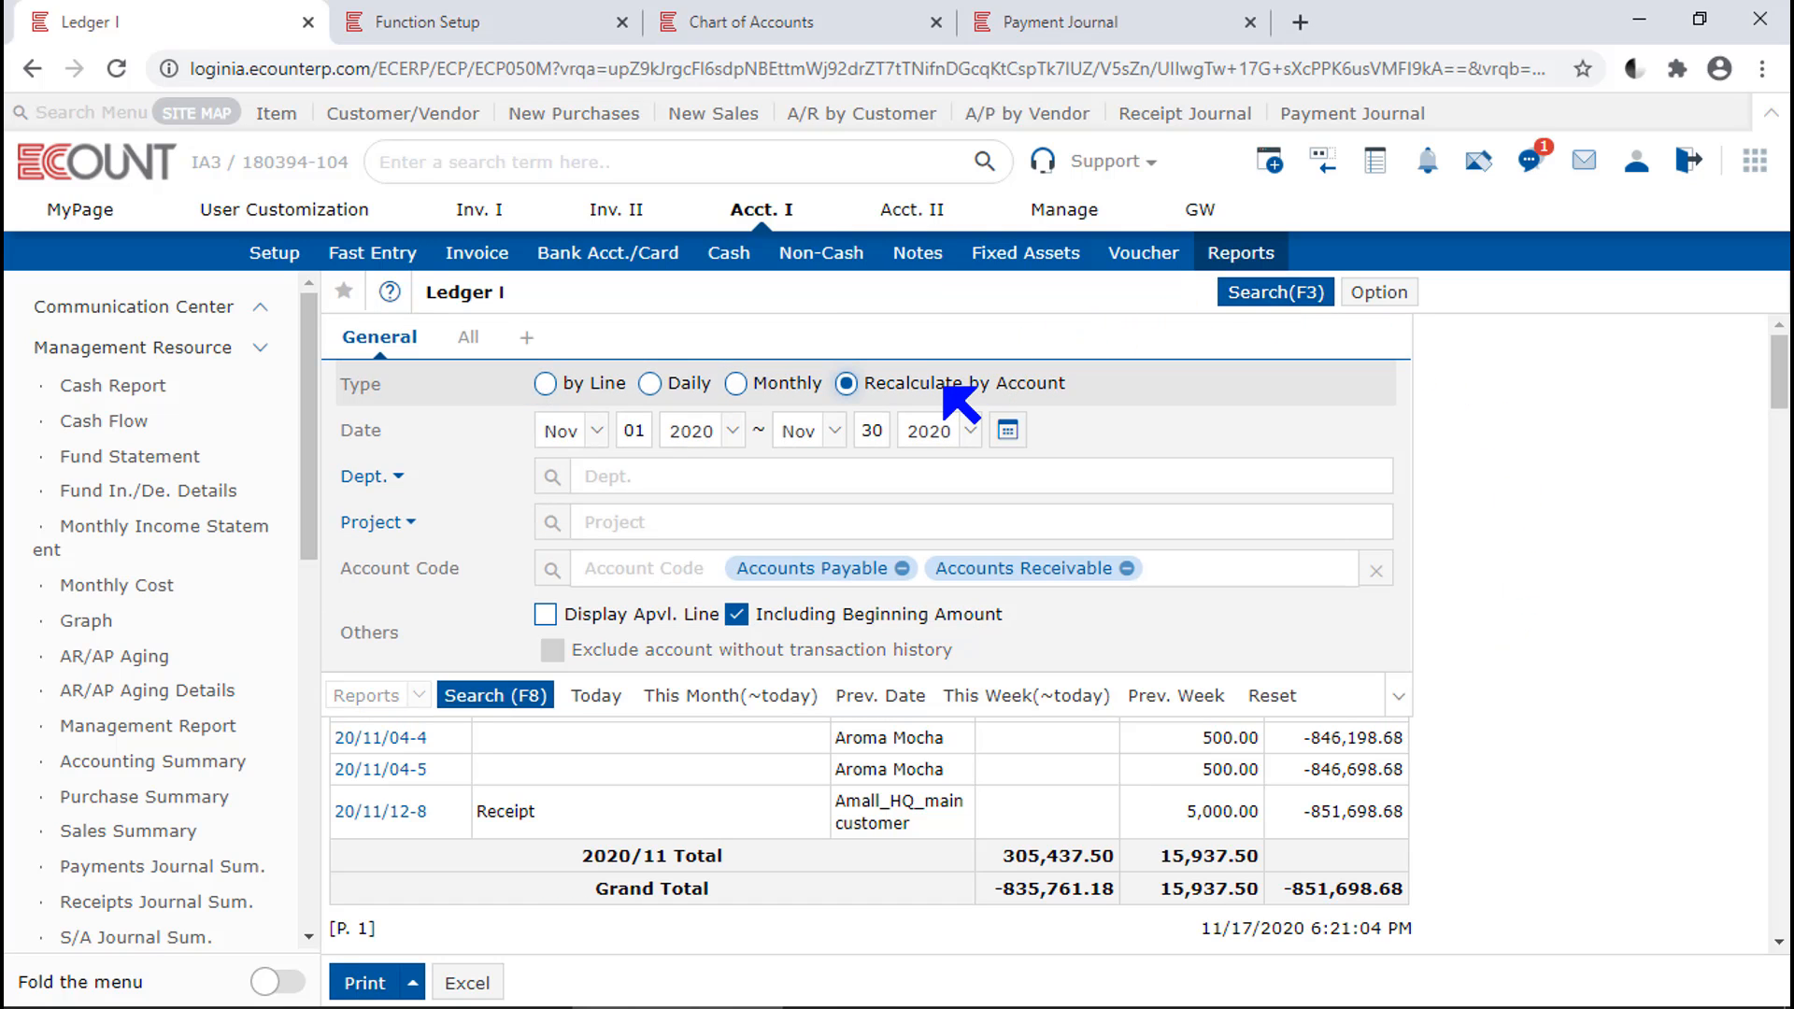
pyautogui.click(460, 693)
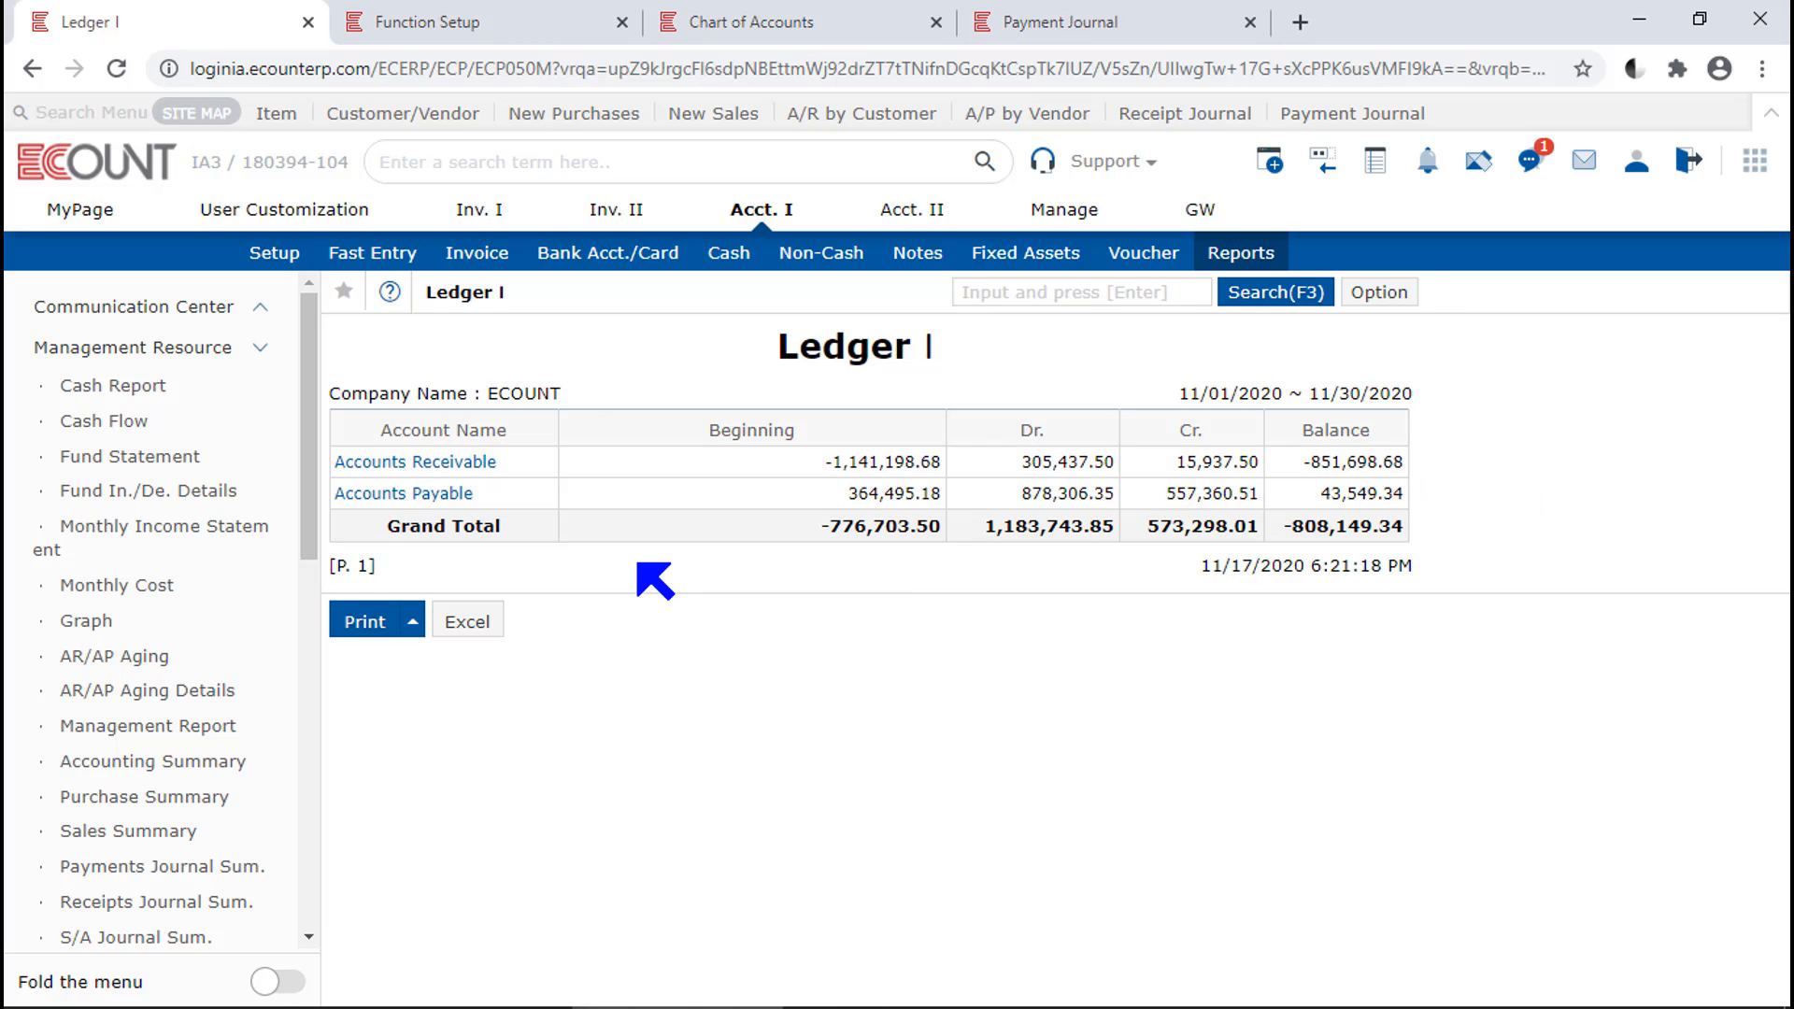
pyautogui.click(455, 497)
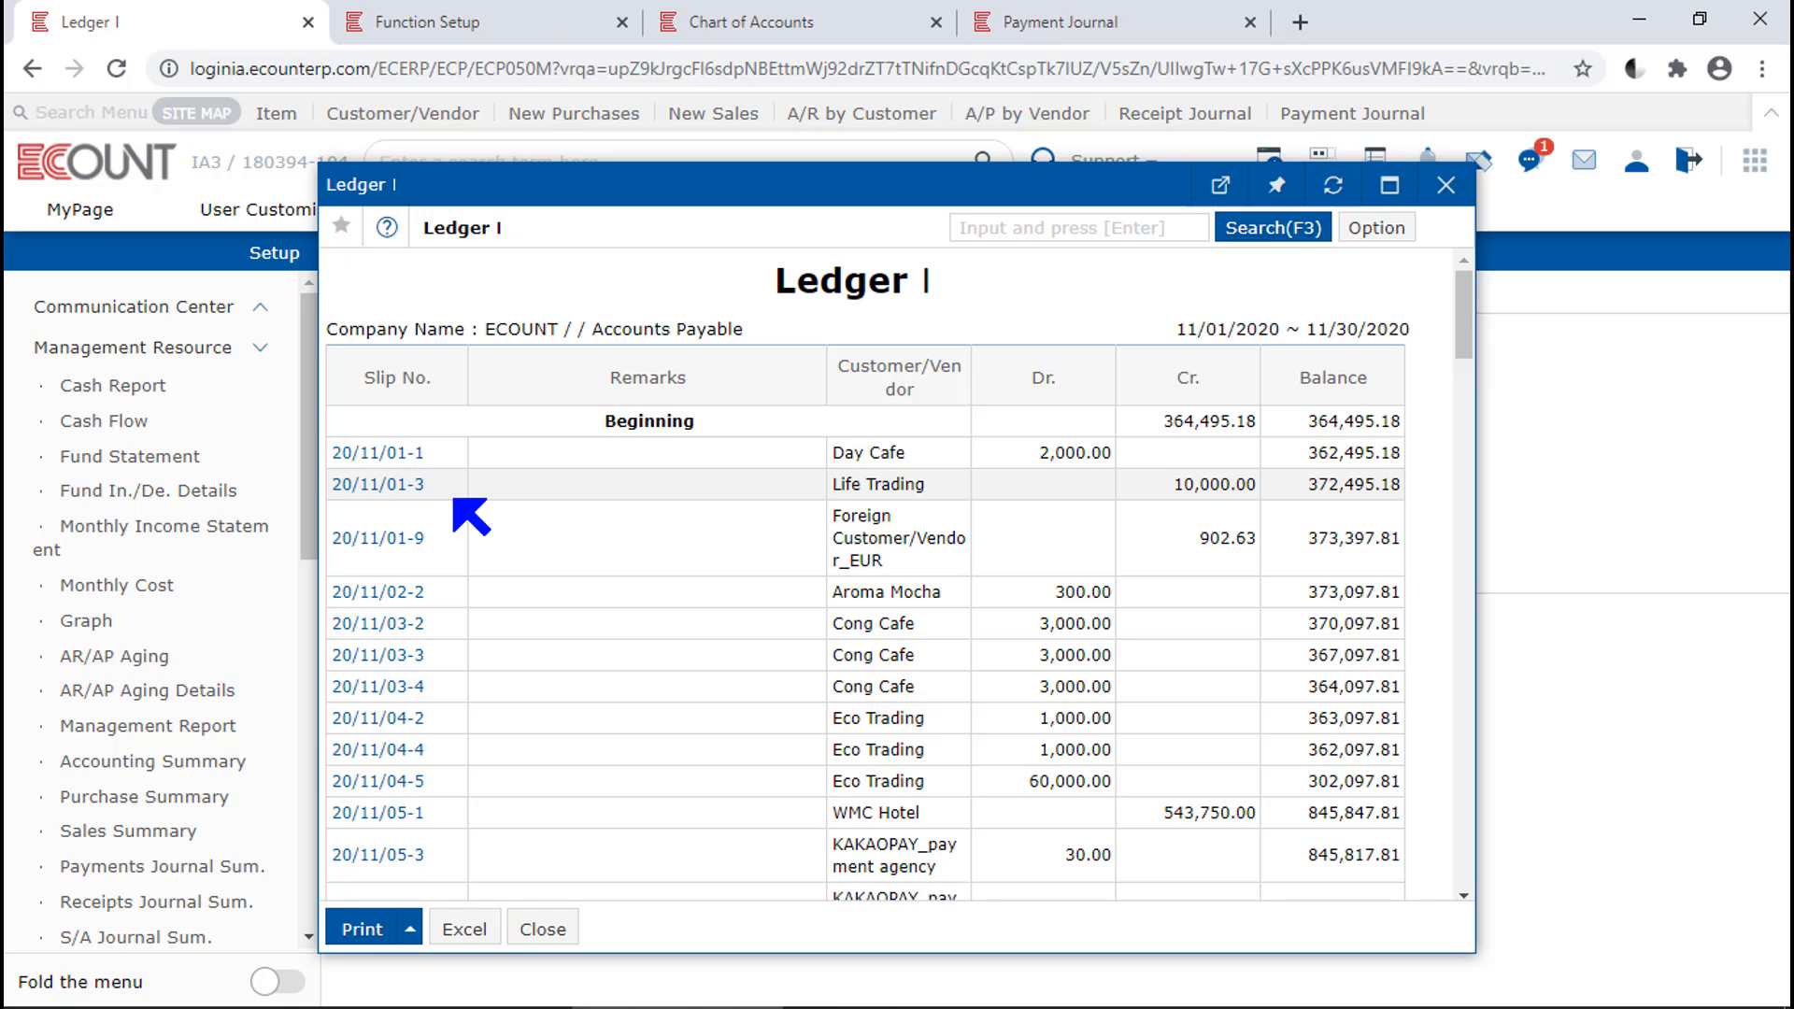
pyautogui.click(560, 934)
# - Open the Ledger II report from the accounting reports and examine its Account and Customer/Vendor search conditions
pyautogui.click(1242, 266)
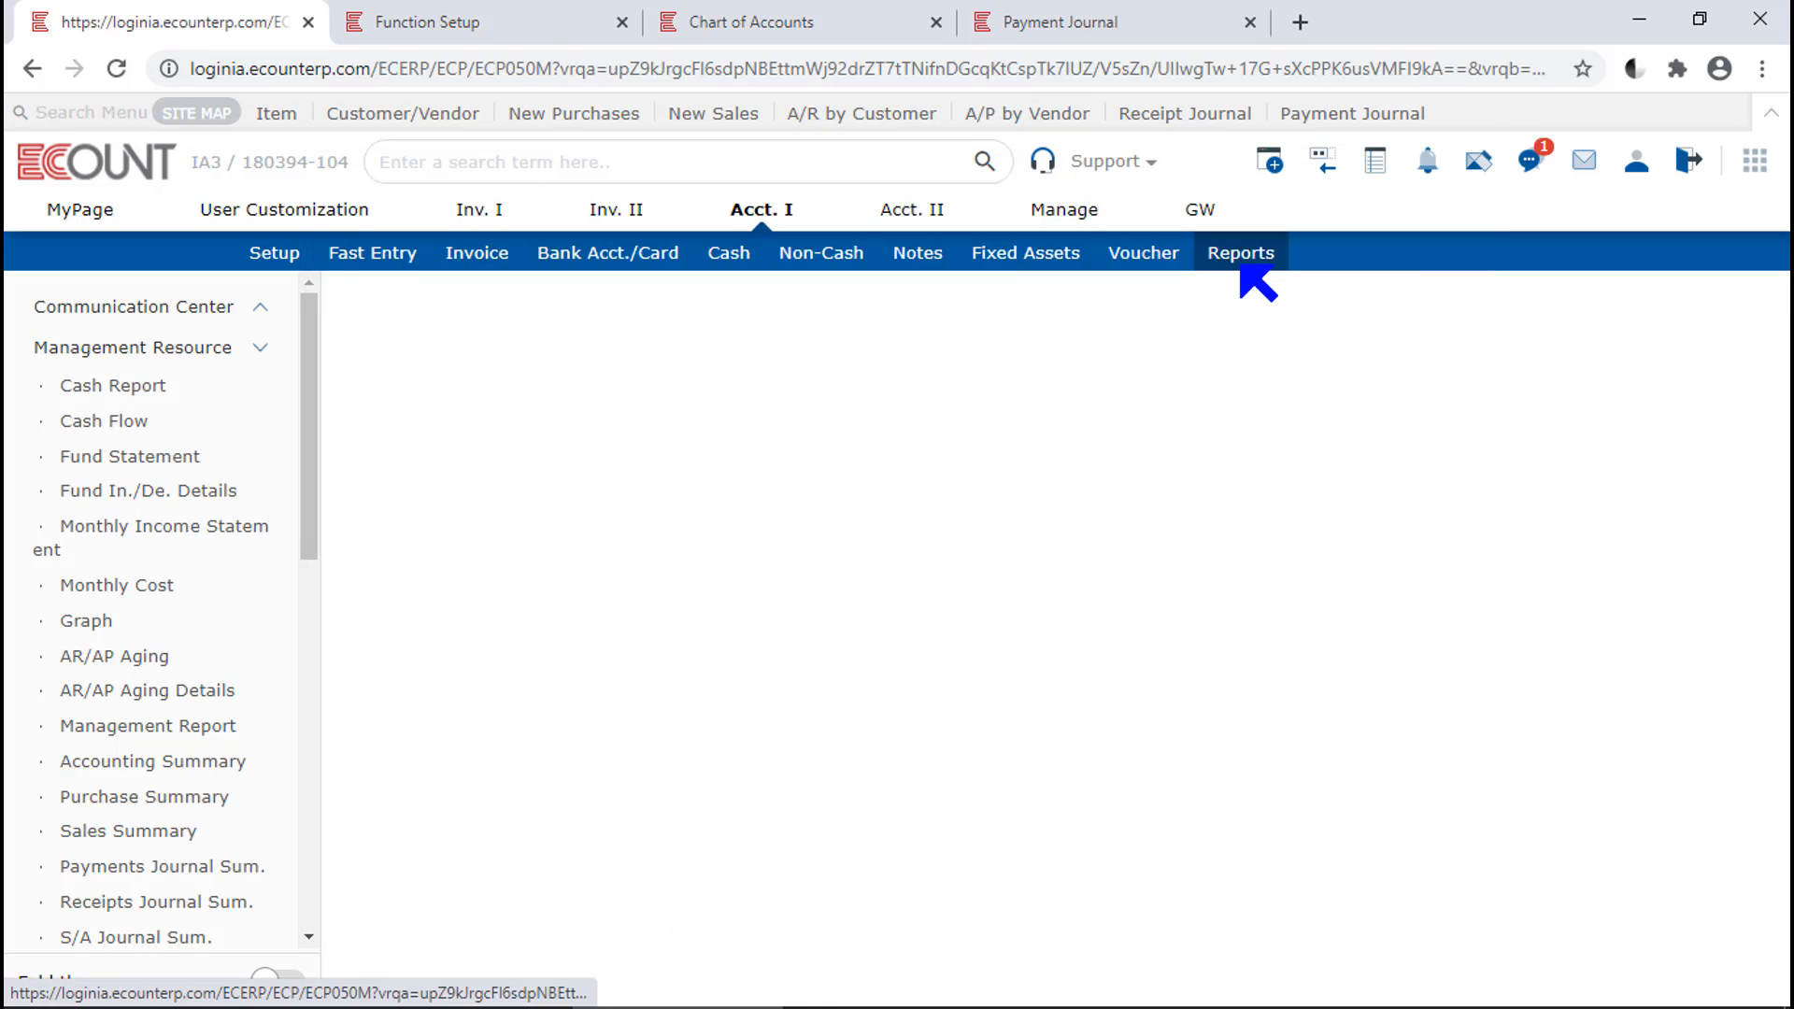
pyautogui.click(1264, 402)
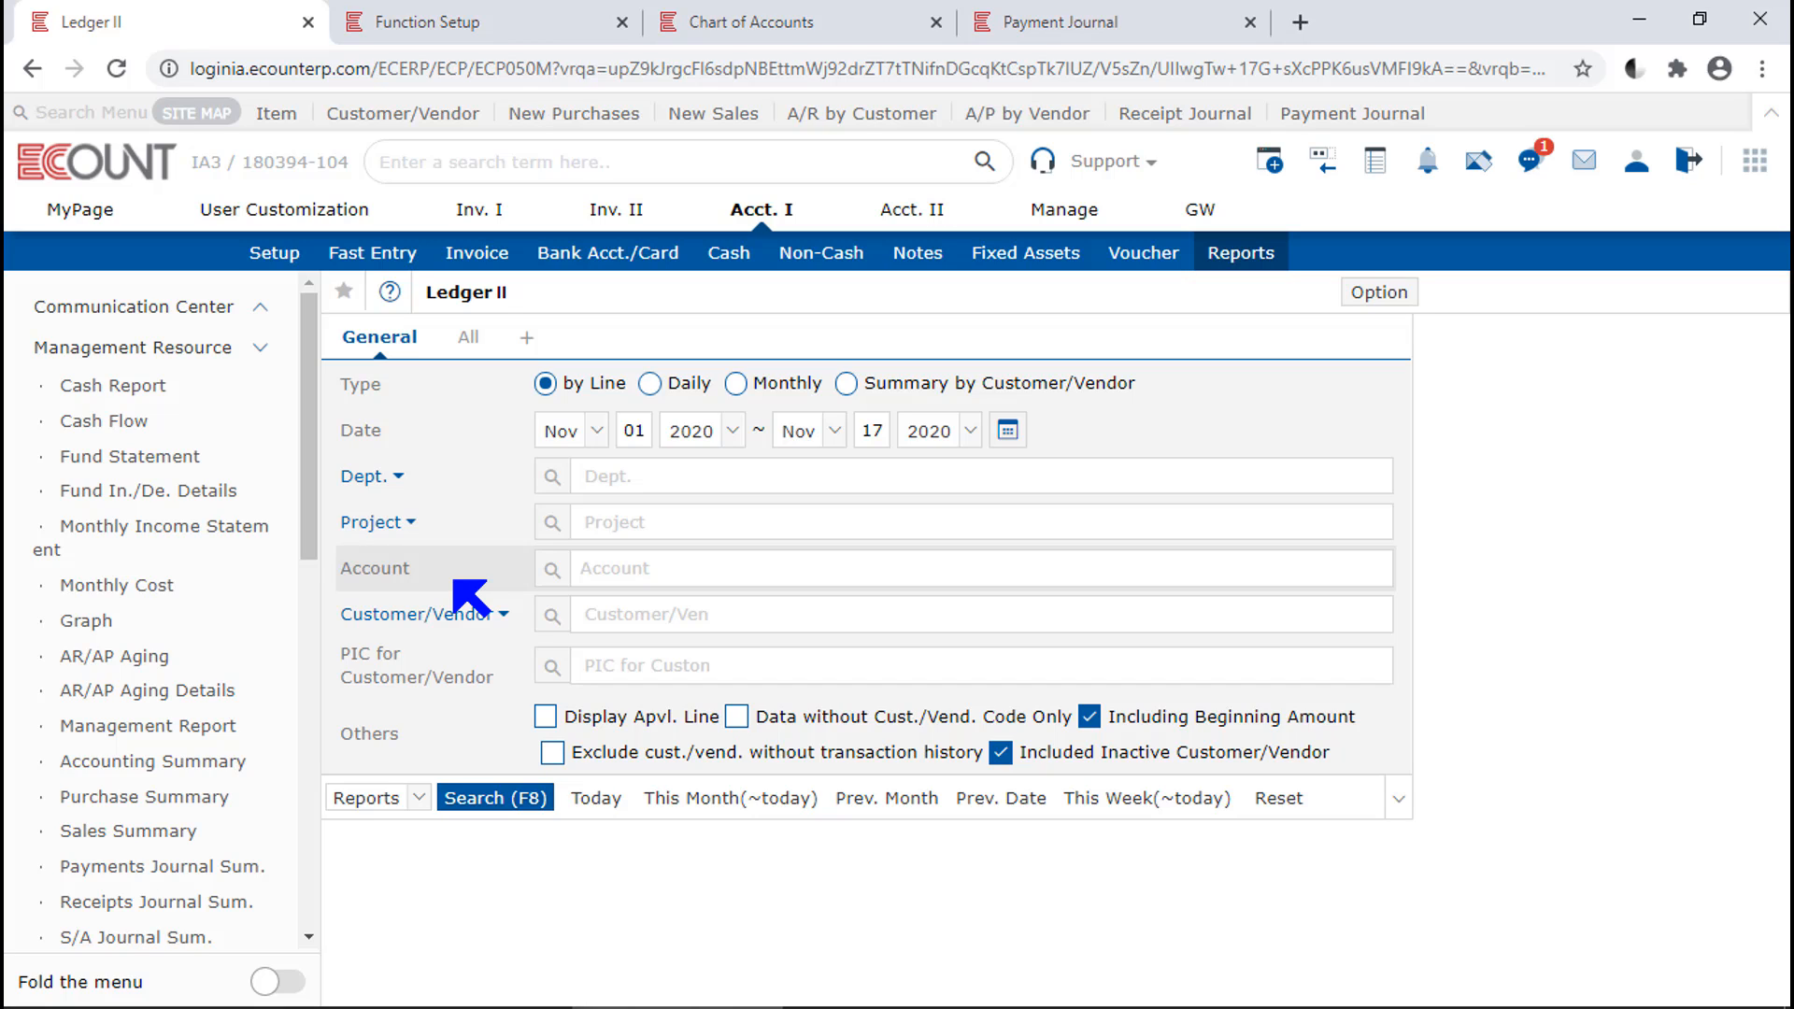
pyautogui.moveTo(454, 581); pyautogui.dragTo(465, 614)
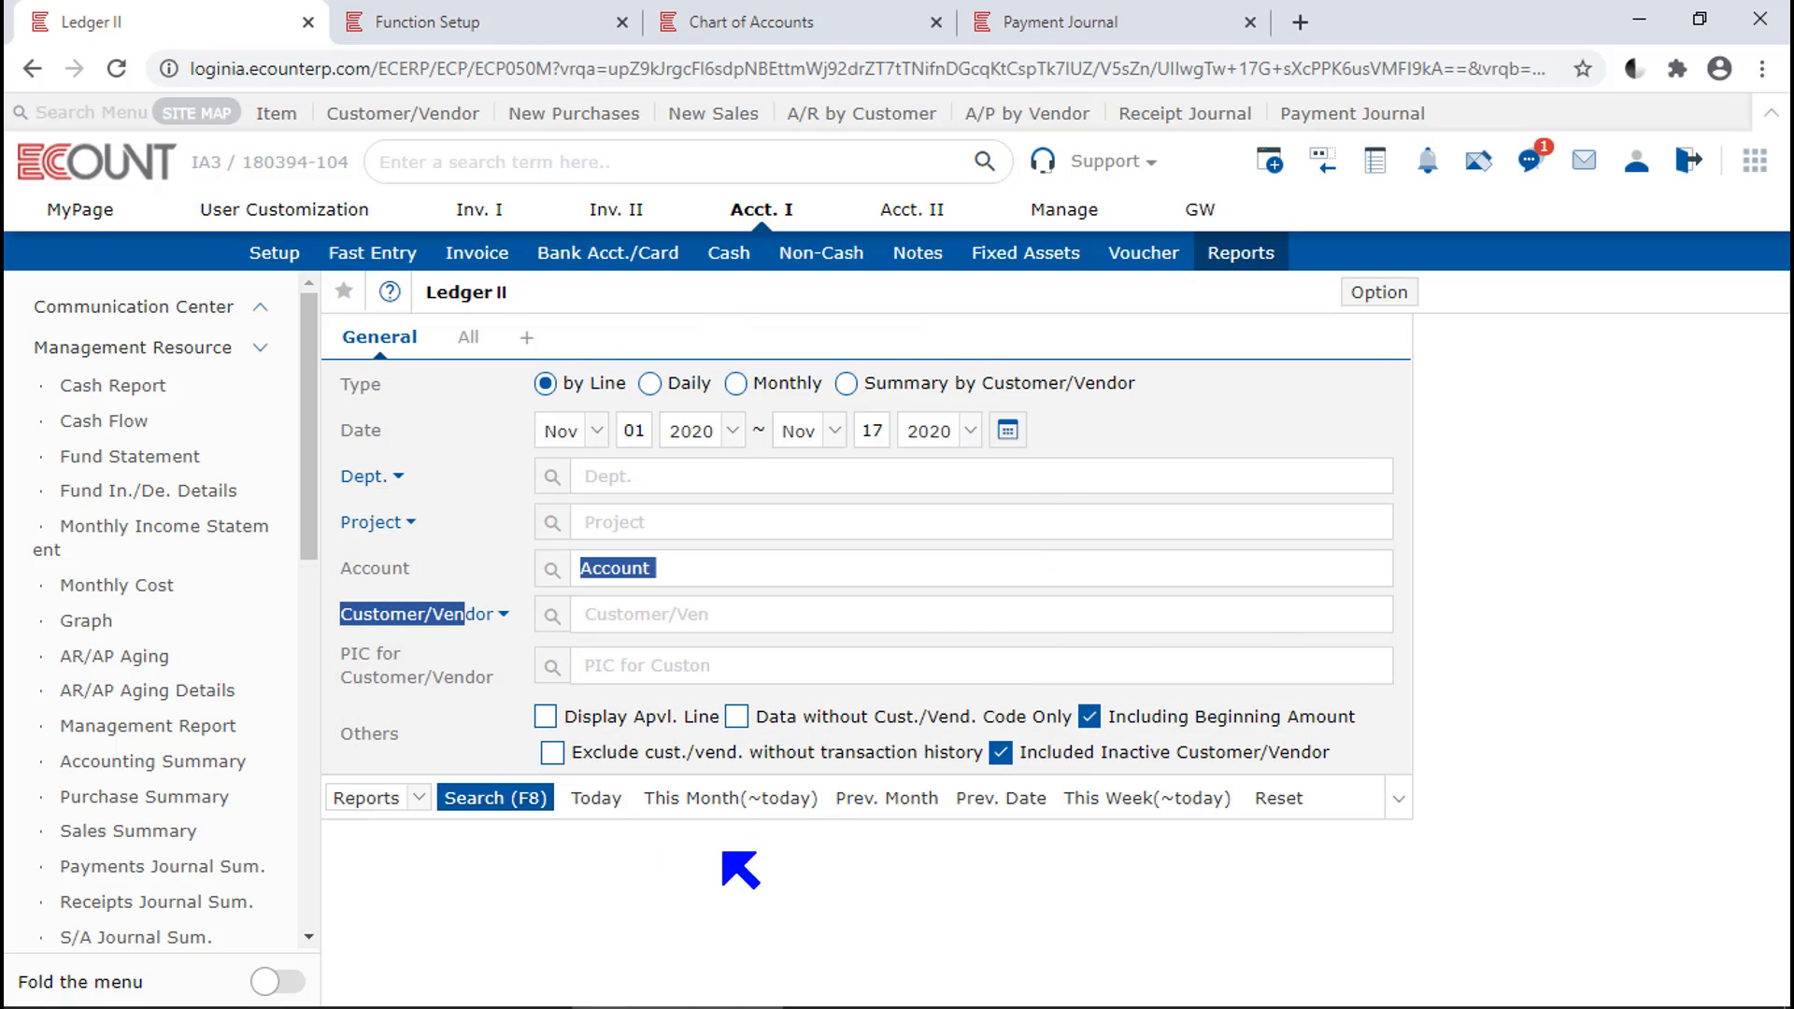
pyautogui.click(1320, 396)
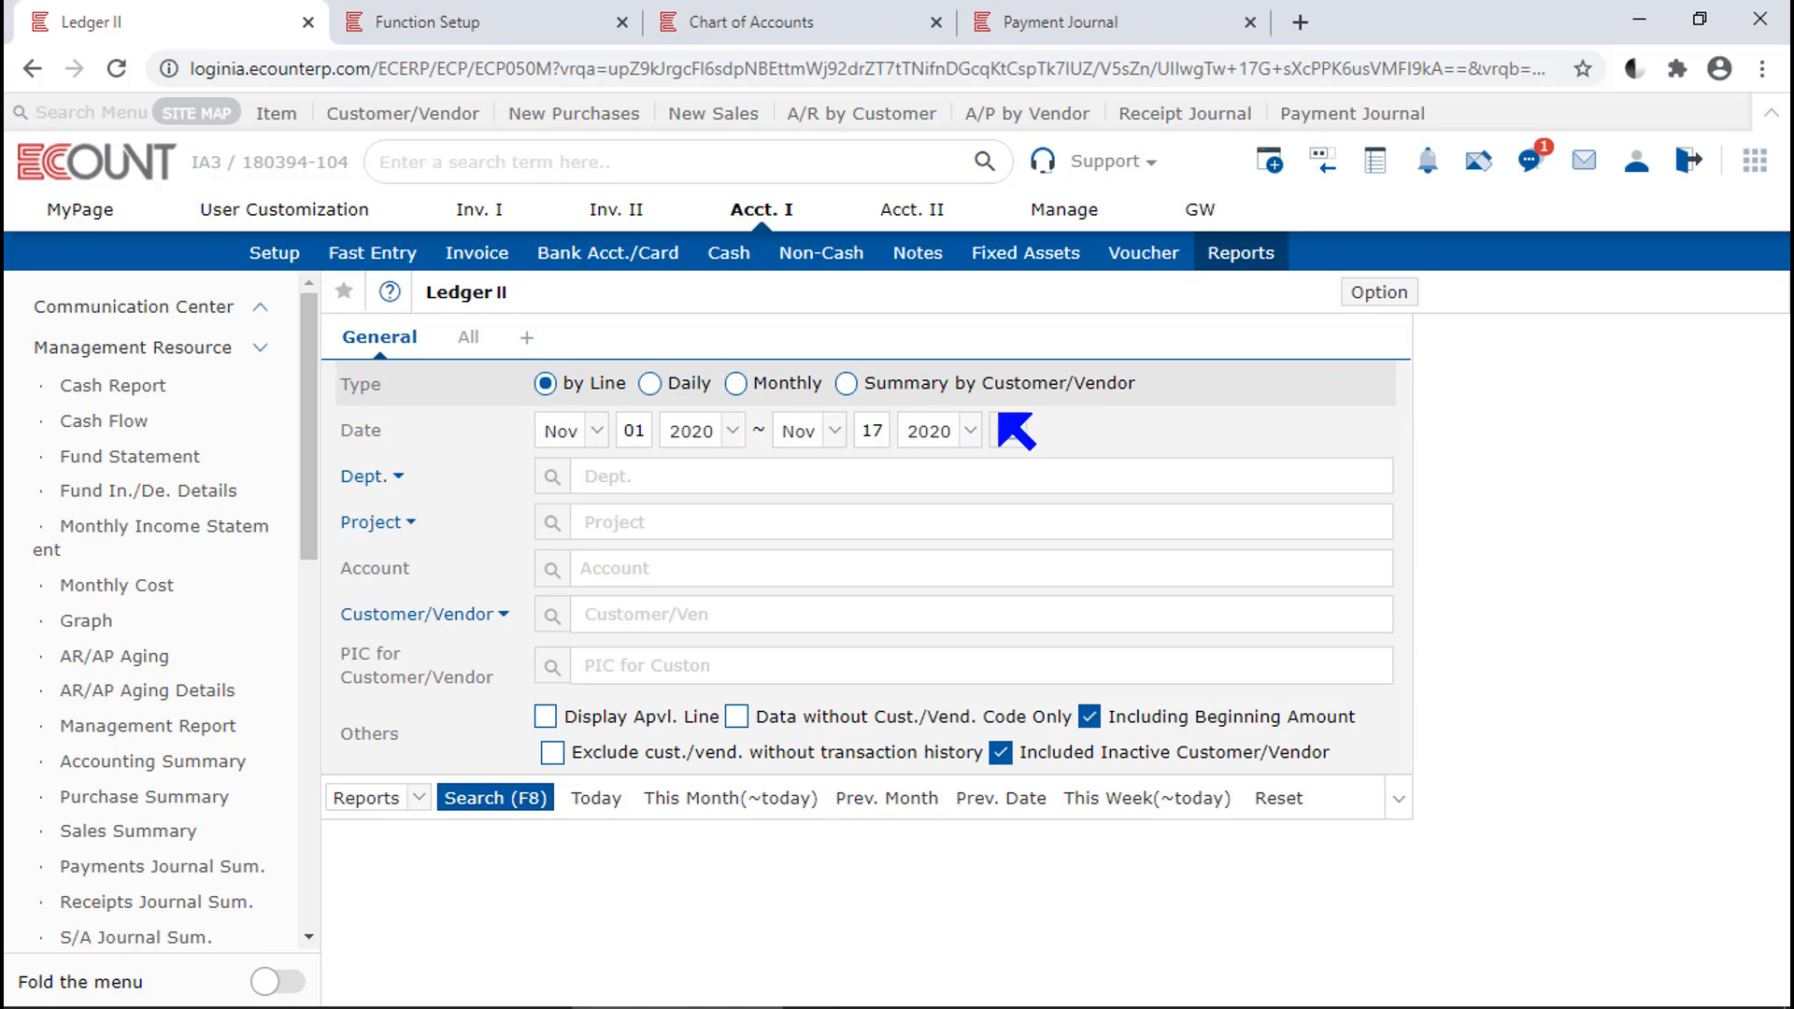
pyautogui.click(623, 572)
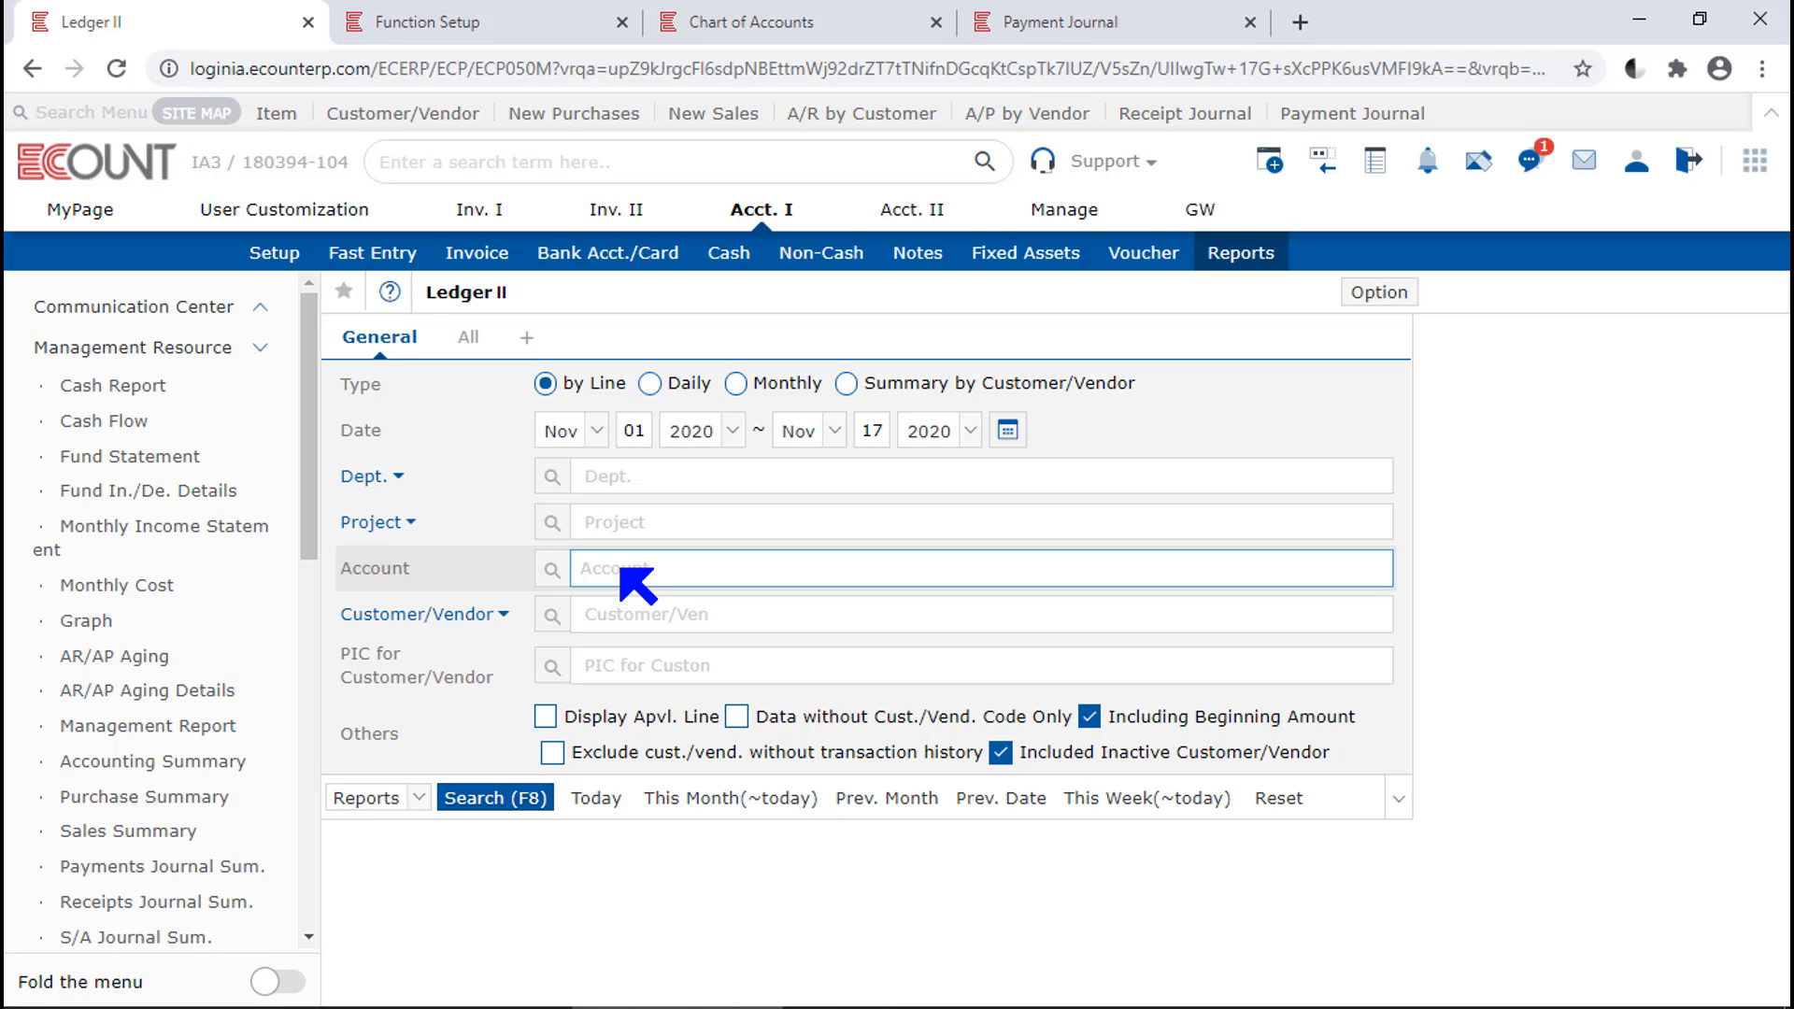
pyautogui.click(461, 567)
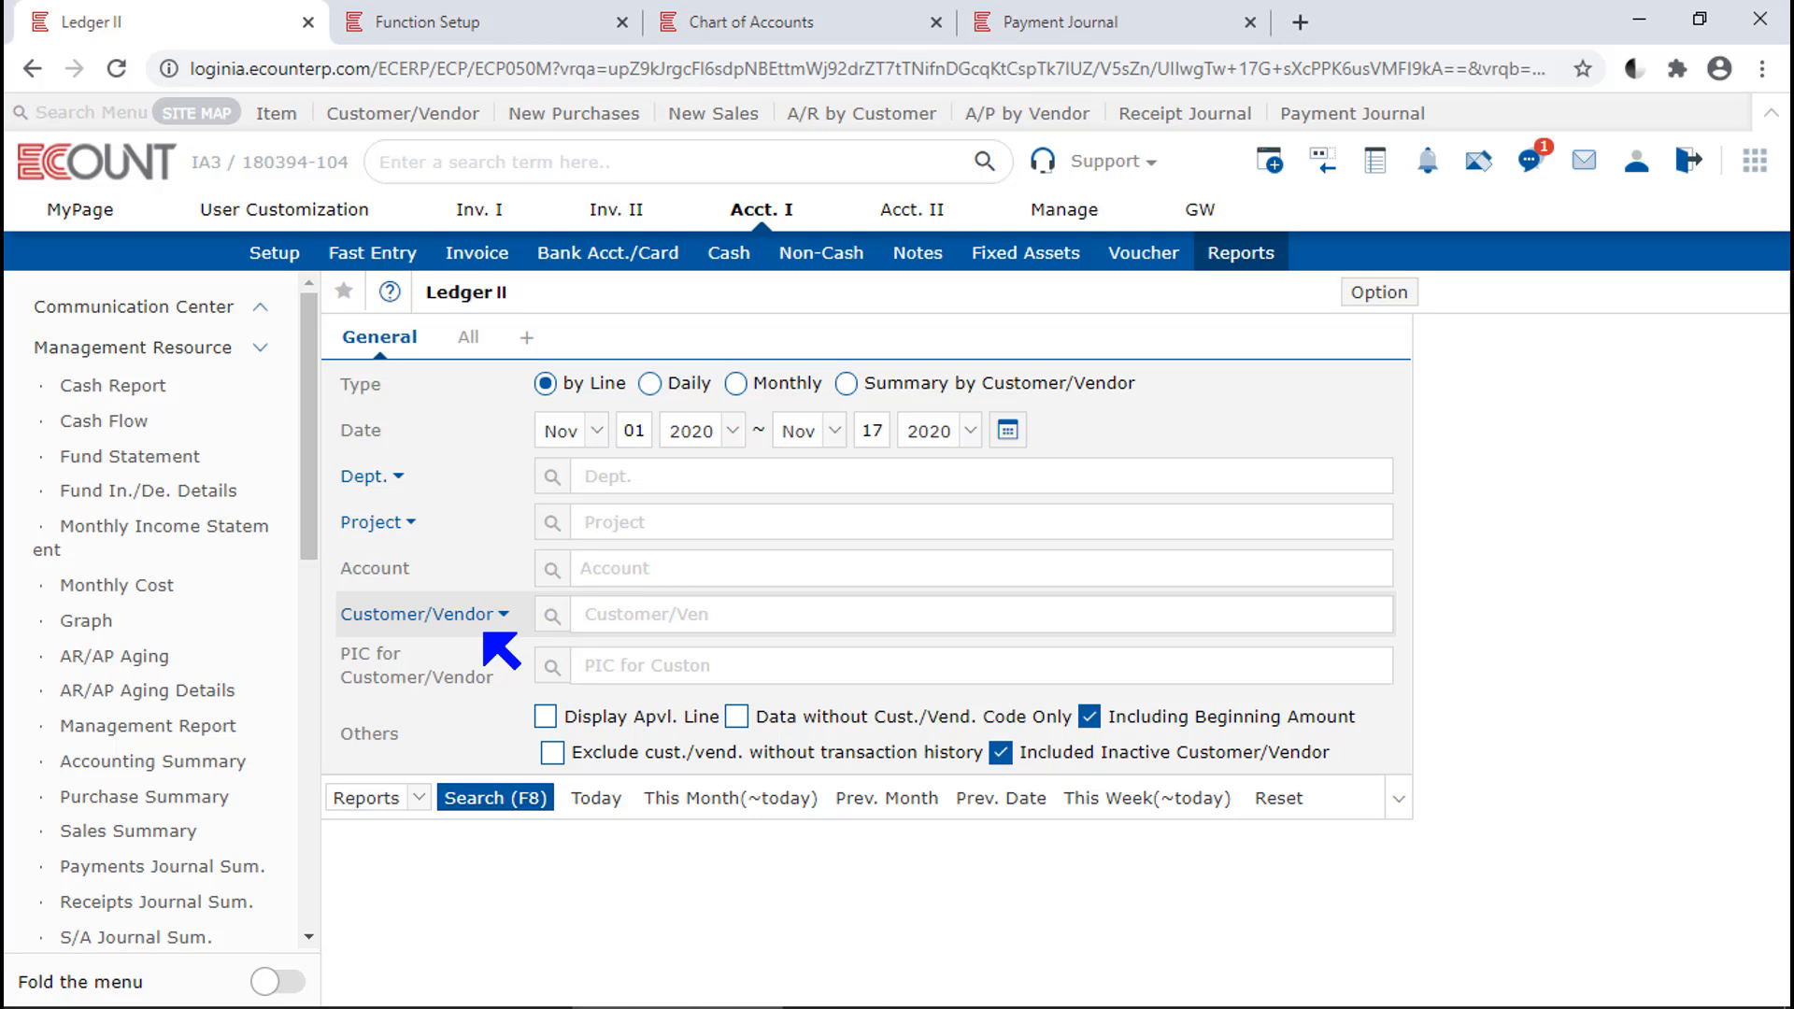
# - Search Ledger II by line for account code 2510, Accounts Payable, updating the balance first
pyautogui.click(603, 572)
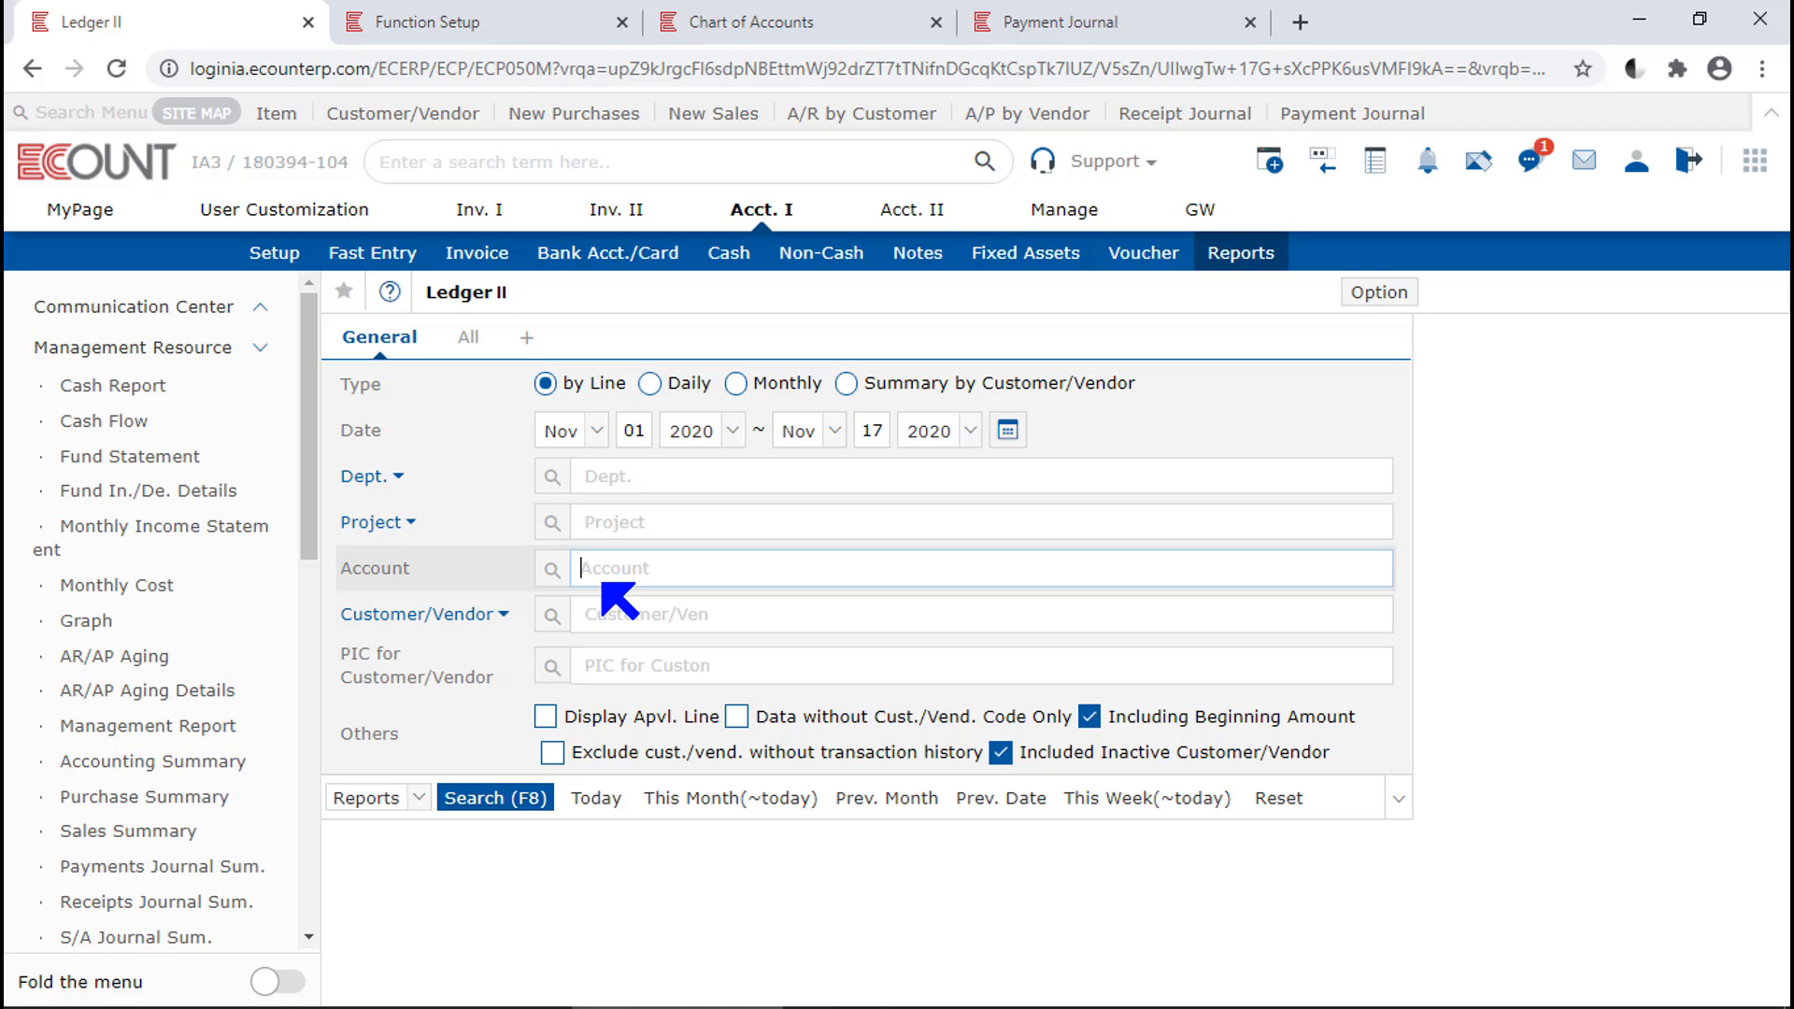
pyautogui.write('2510')
pyautogui.press('Return')
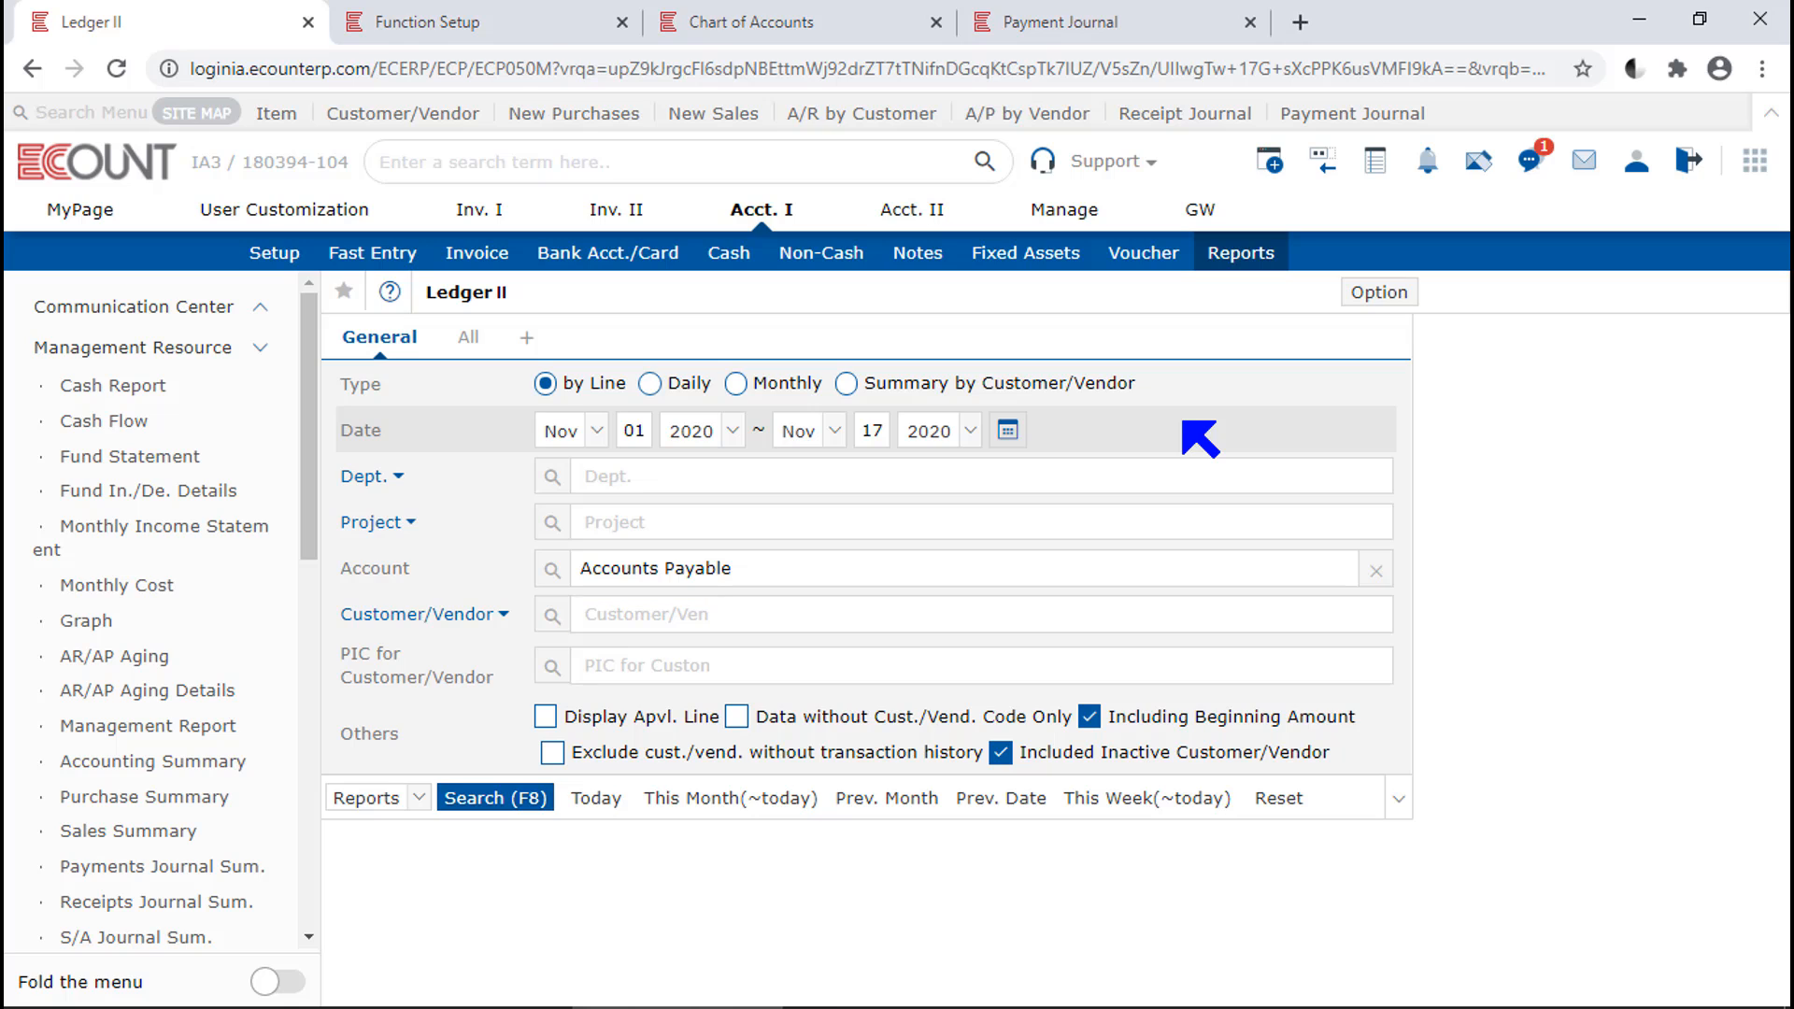
pyautogui.click(551, 818)
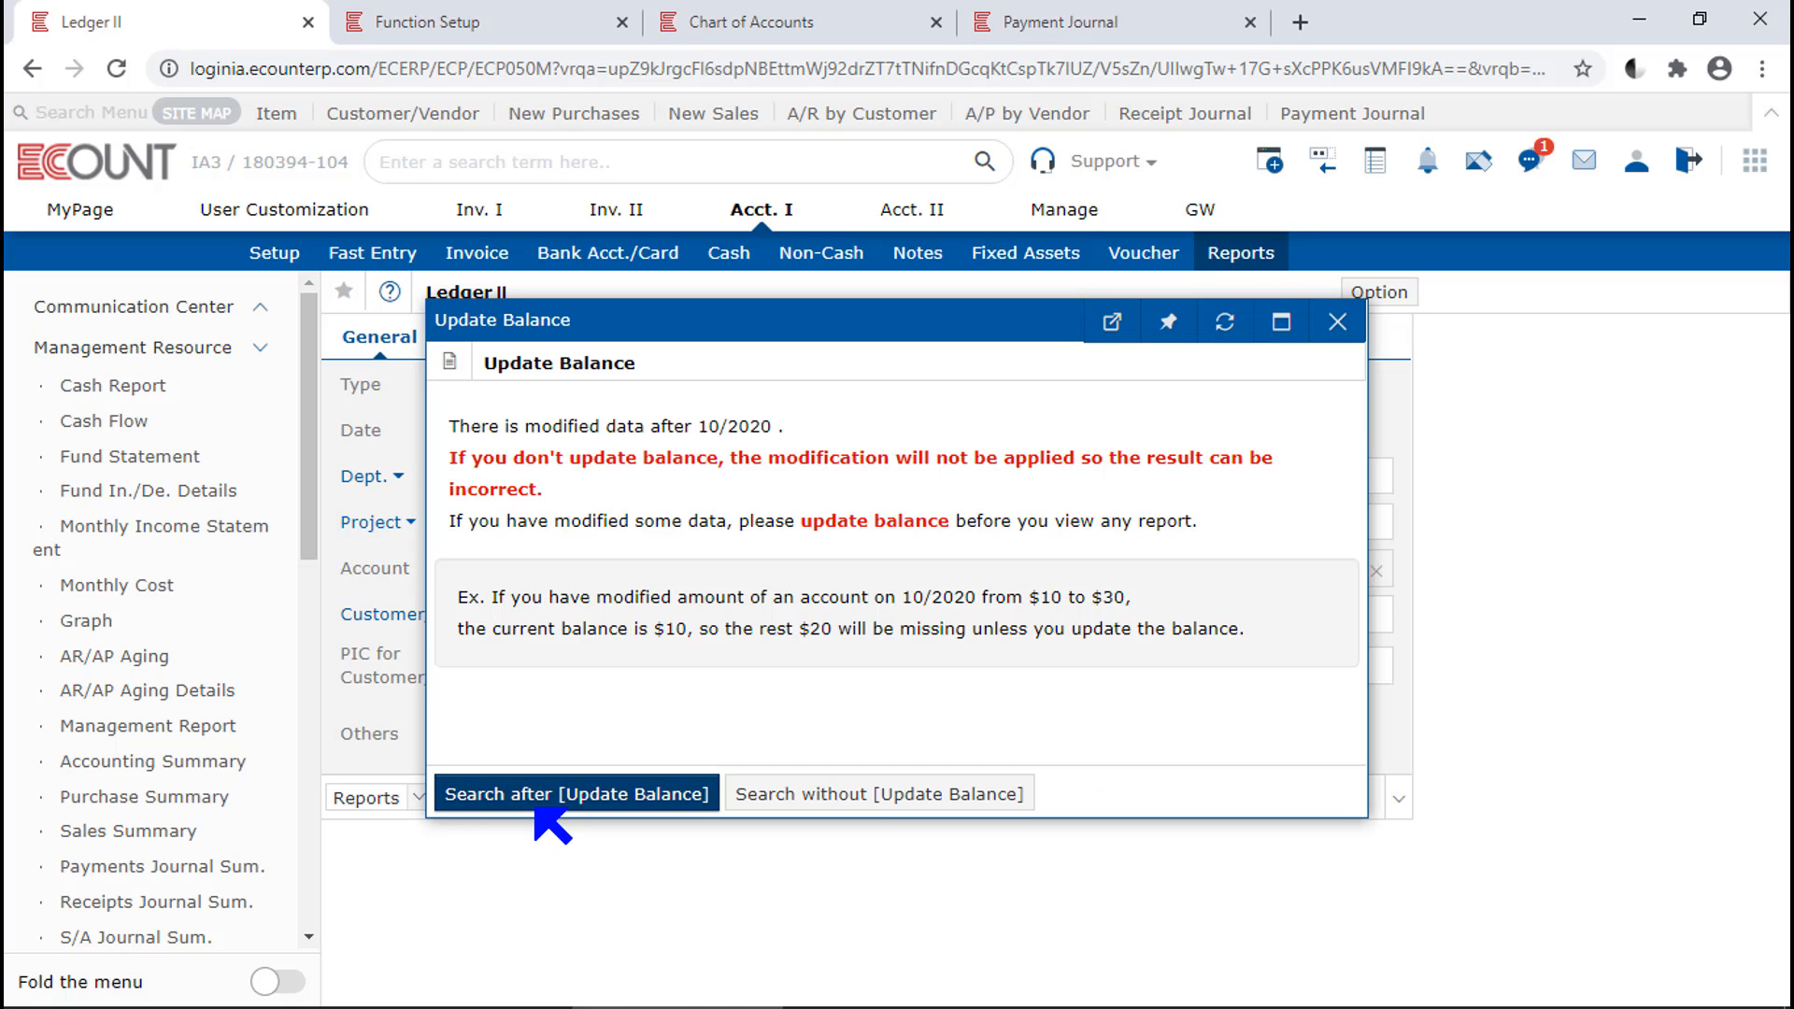
pyautogui.click(538, 809)
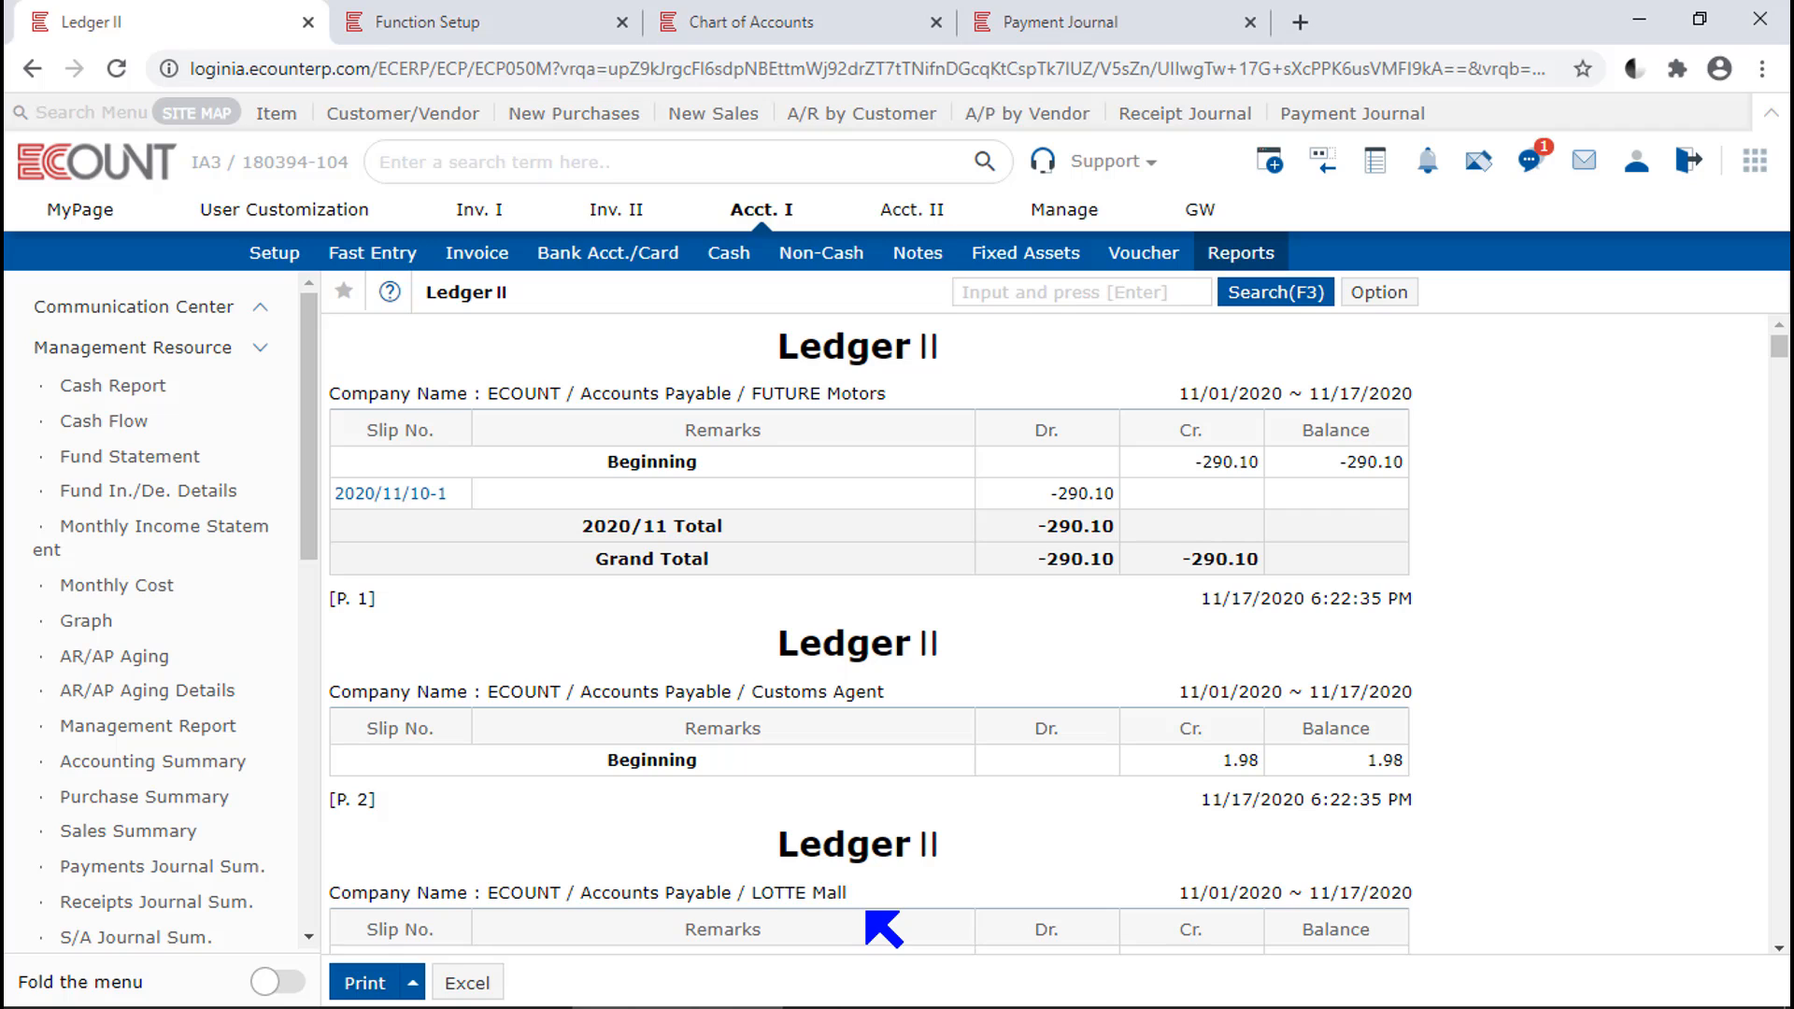
# - Rerun the Accounts Payable search in Ledger II with the Summary by Customer/Vendor type
pyautogui.click(1310, 299)
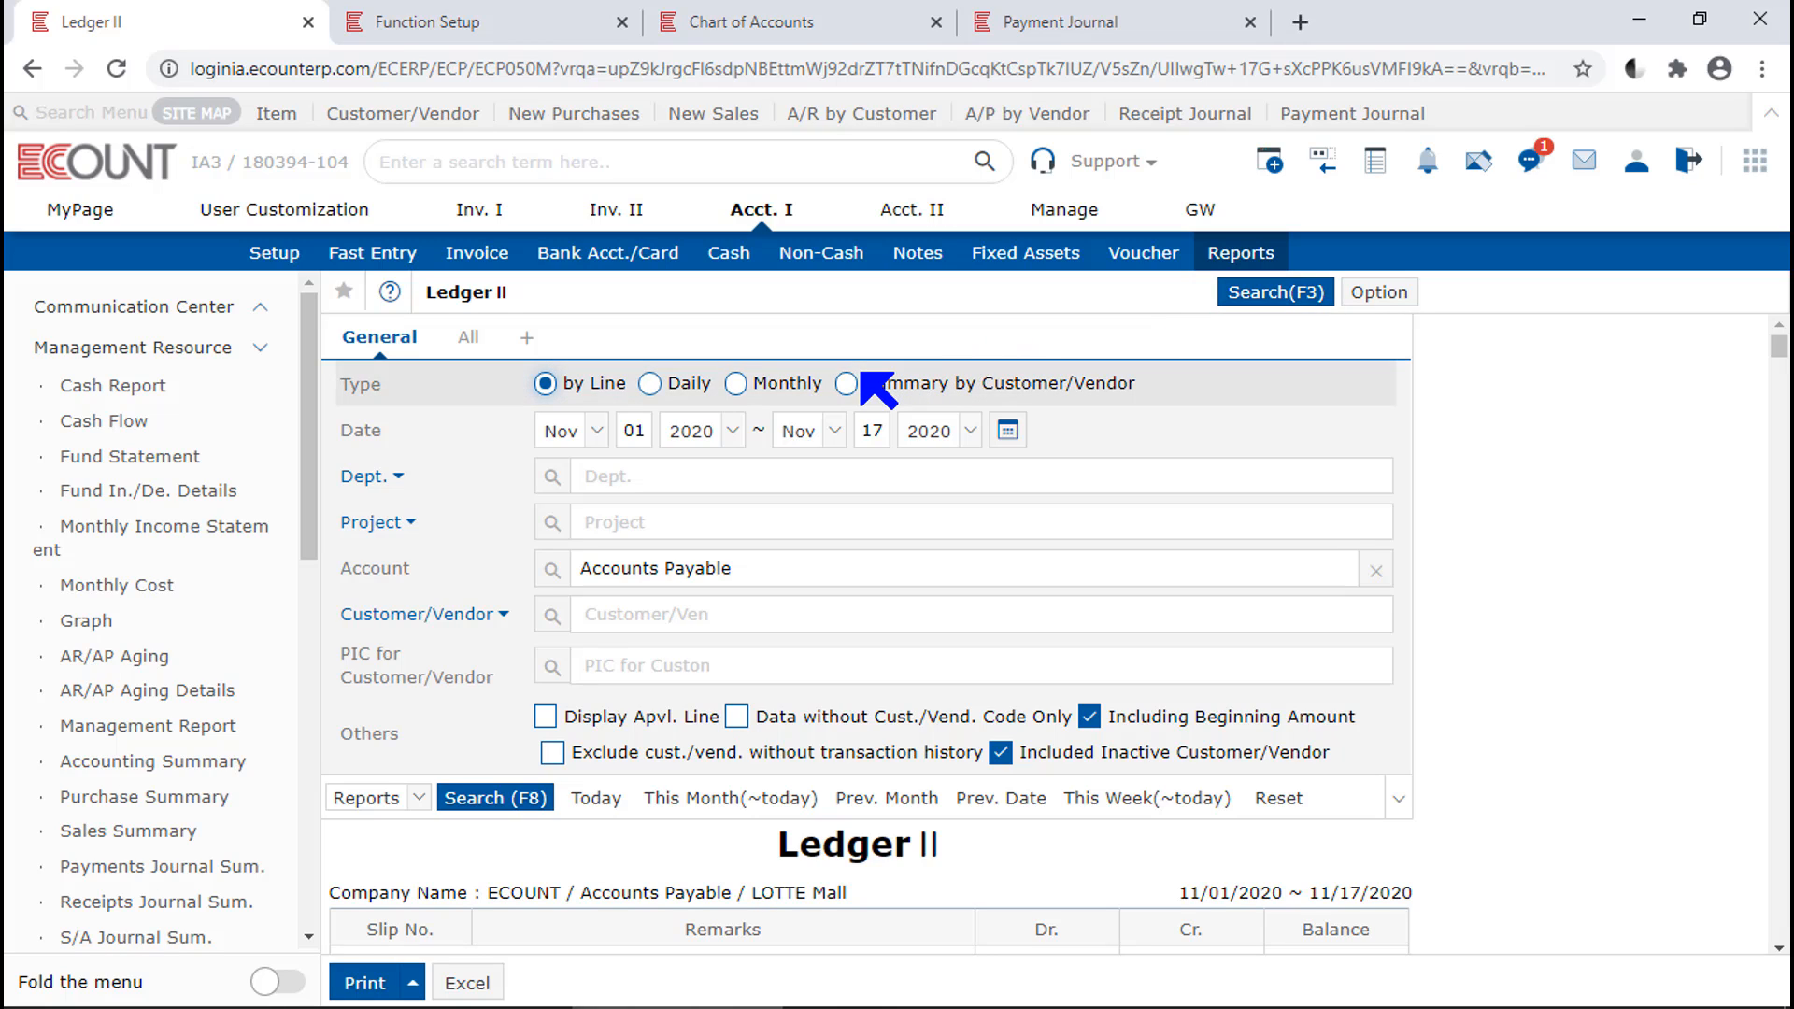
pyautogui.click(846, 383)
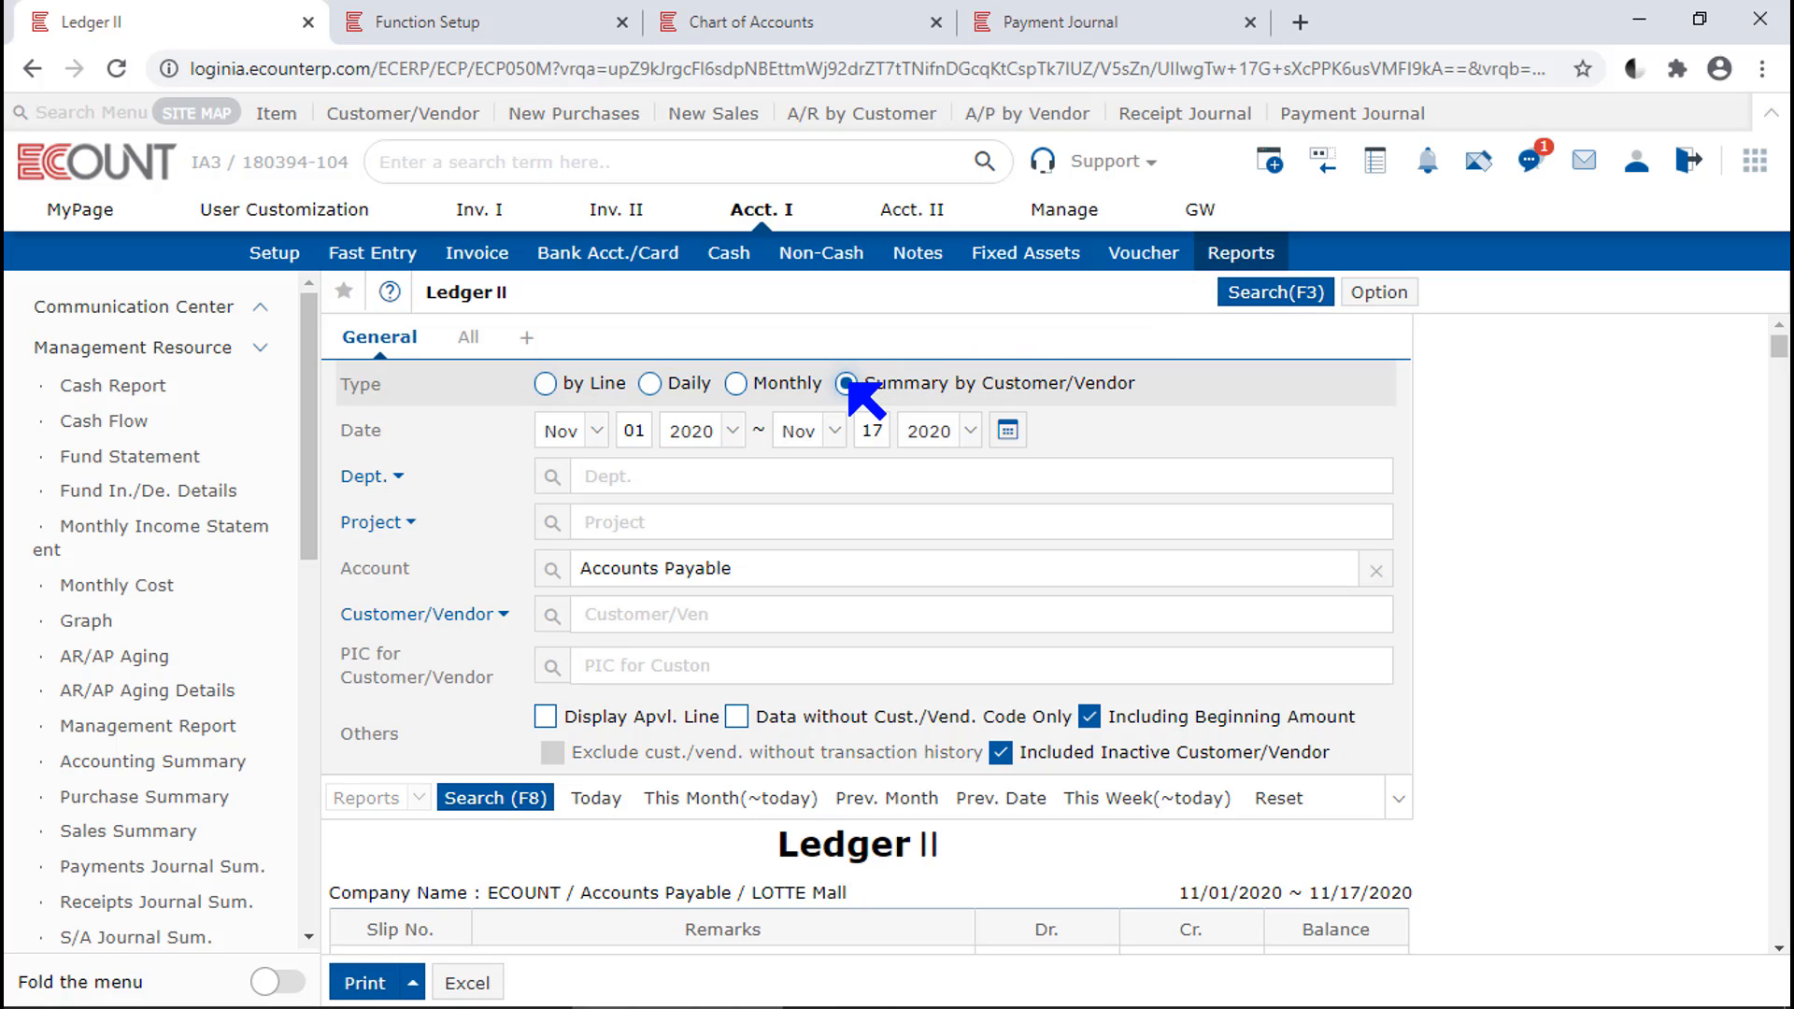
pyautogui.click(492, 796)
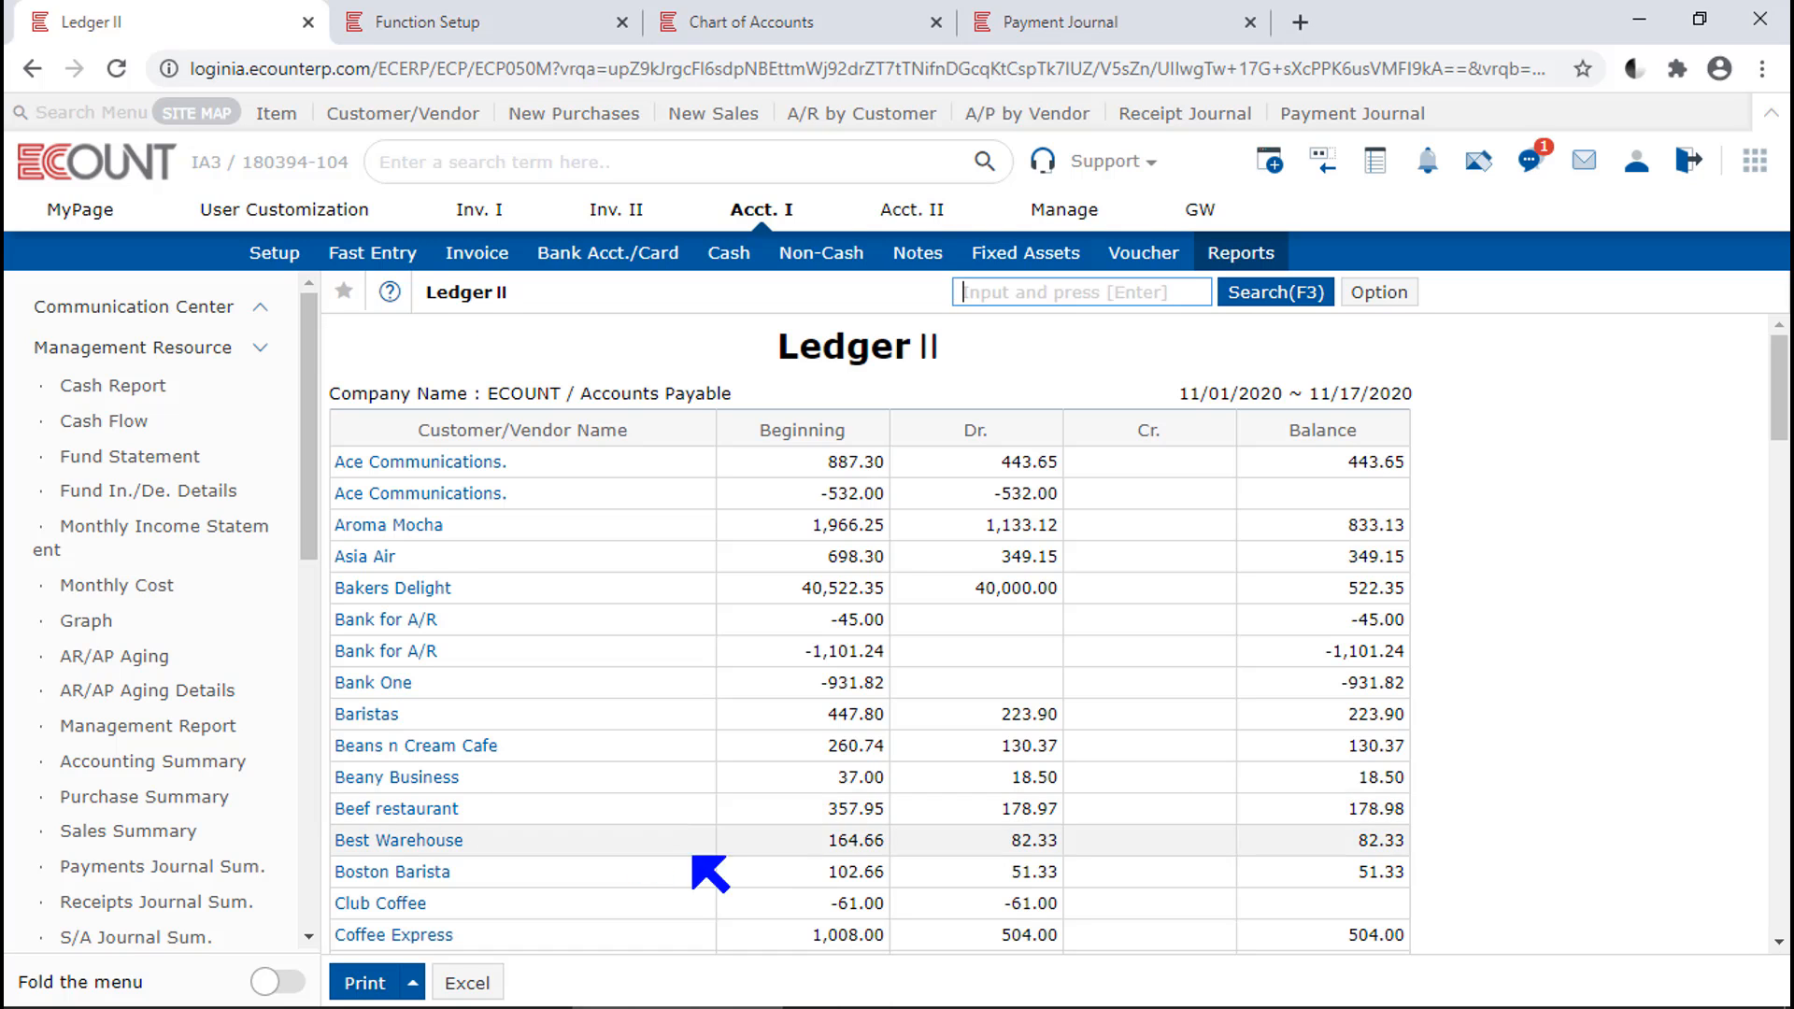
# - View the detailed Accounts Payable ledger for Bakers Delight from the Ledger II summary, and close it
pyautogui.click(1484, 633)
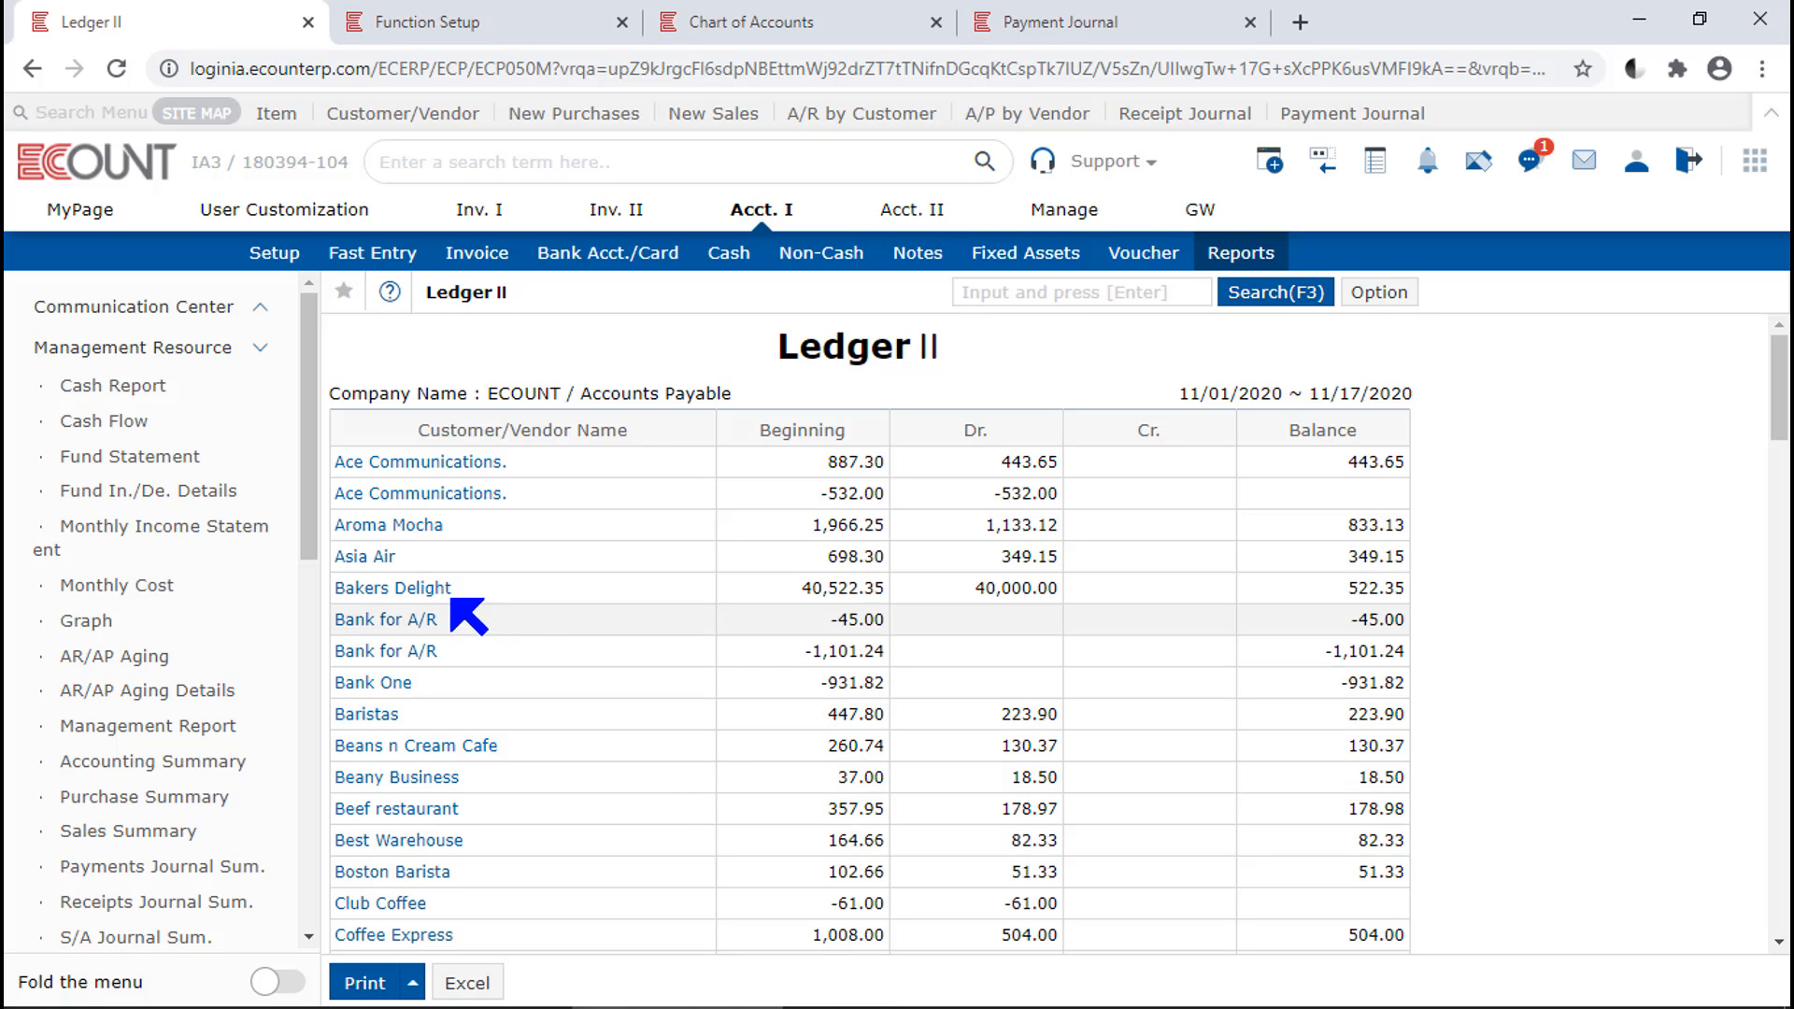
pyautogui.click(439, 593)
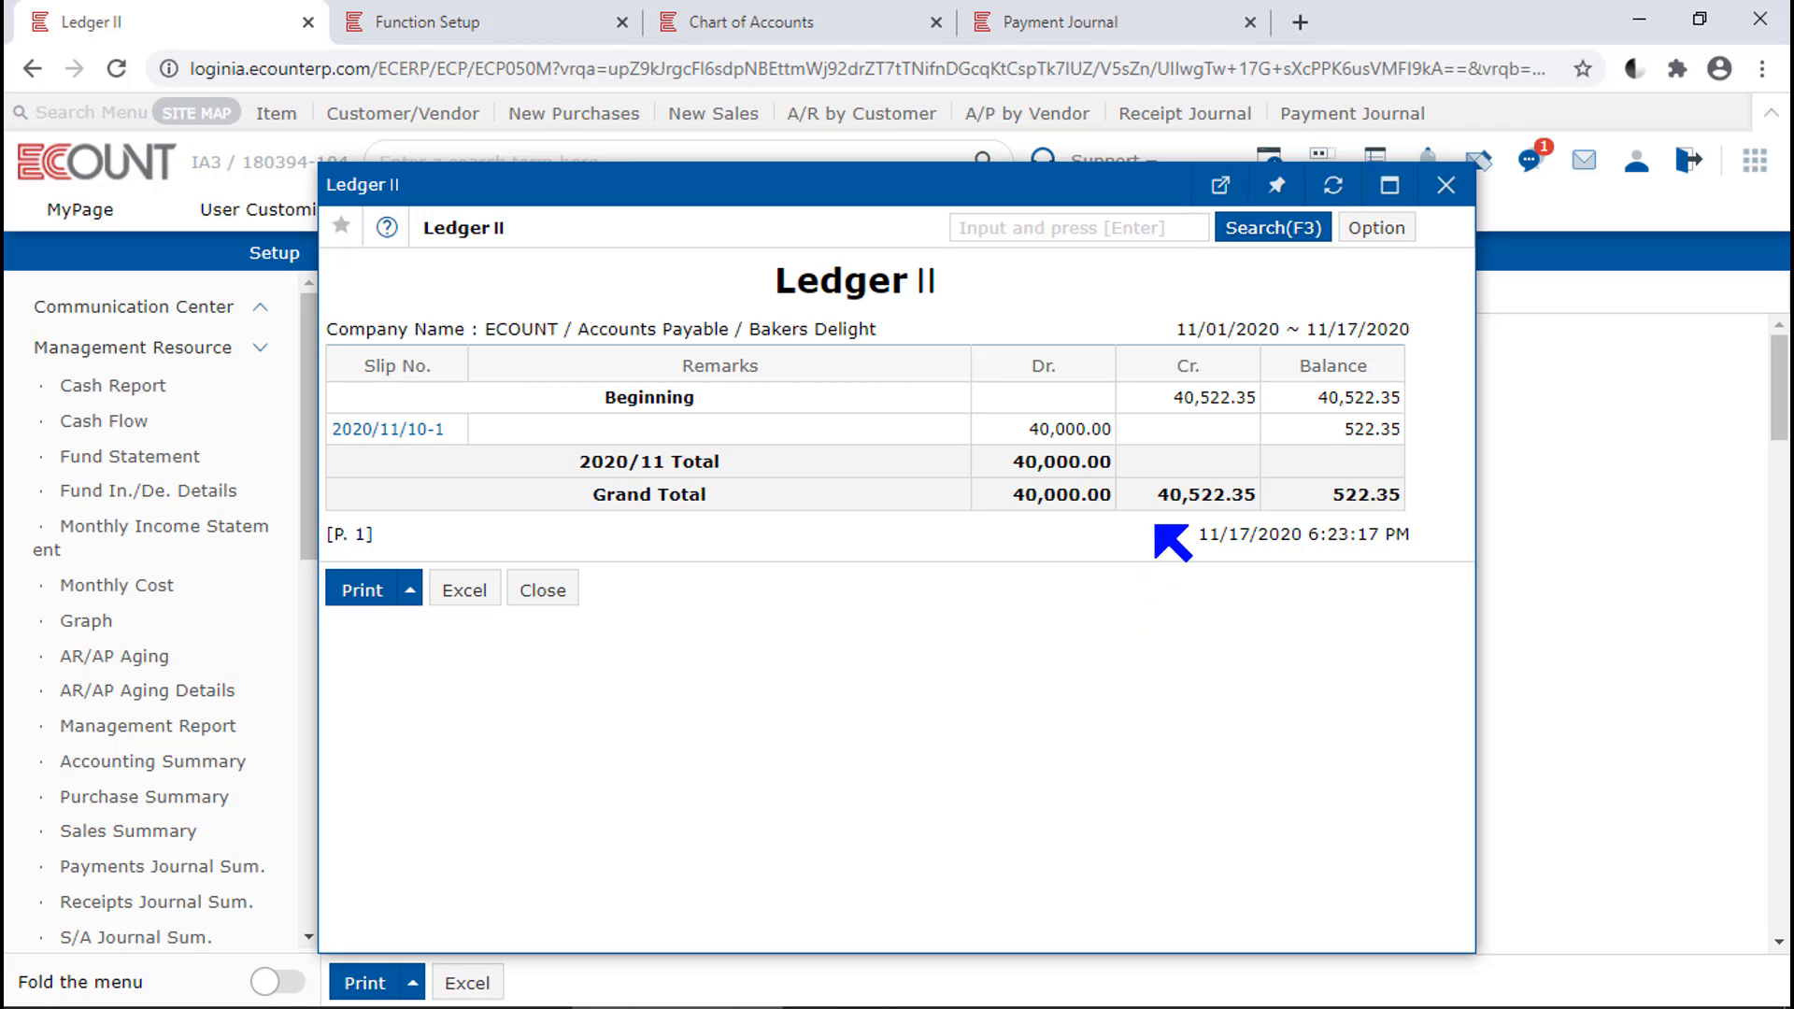
pyautogui.click(1444, 184)
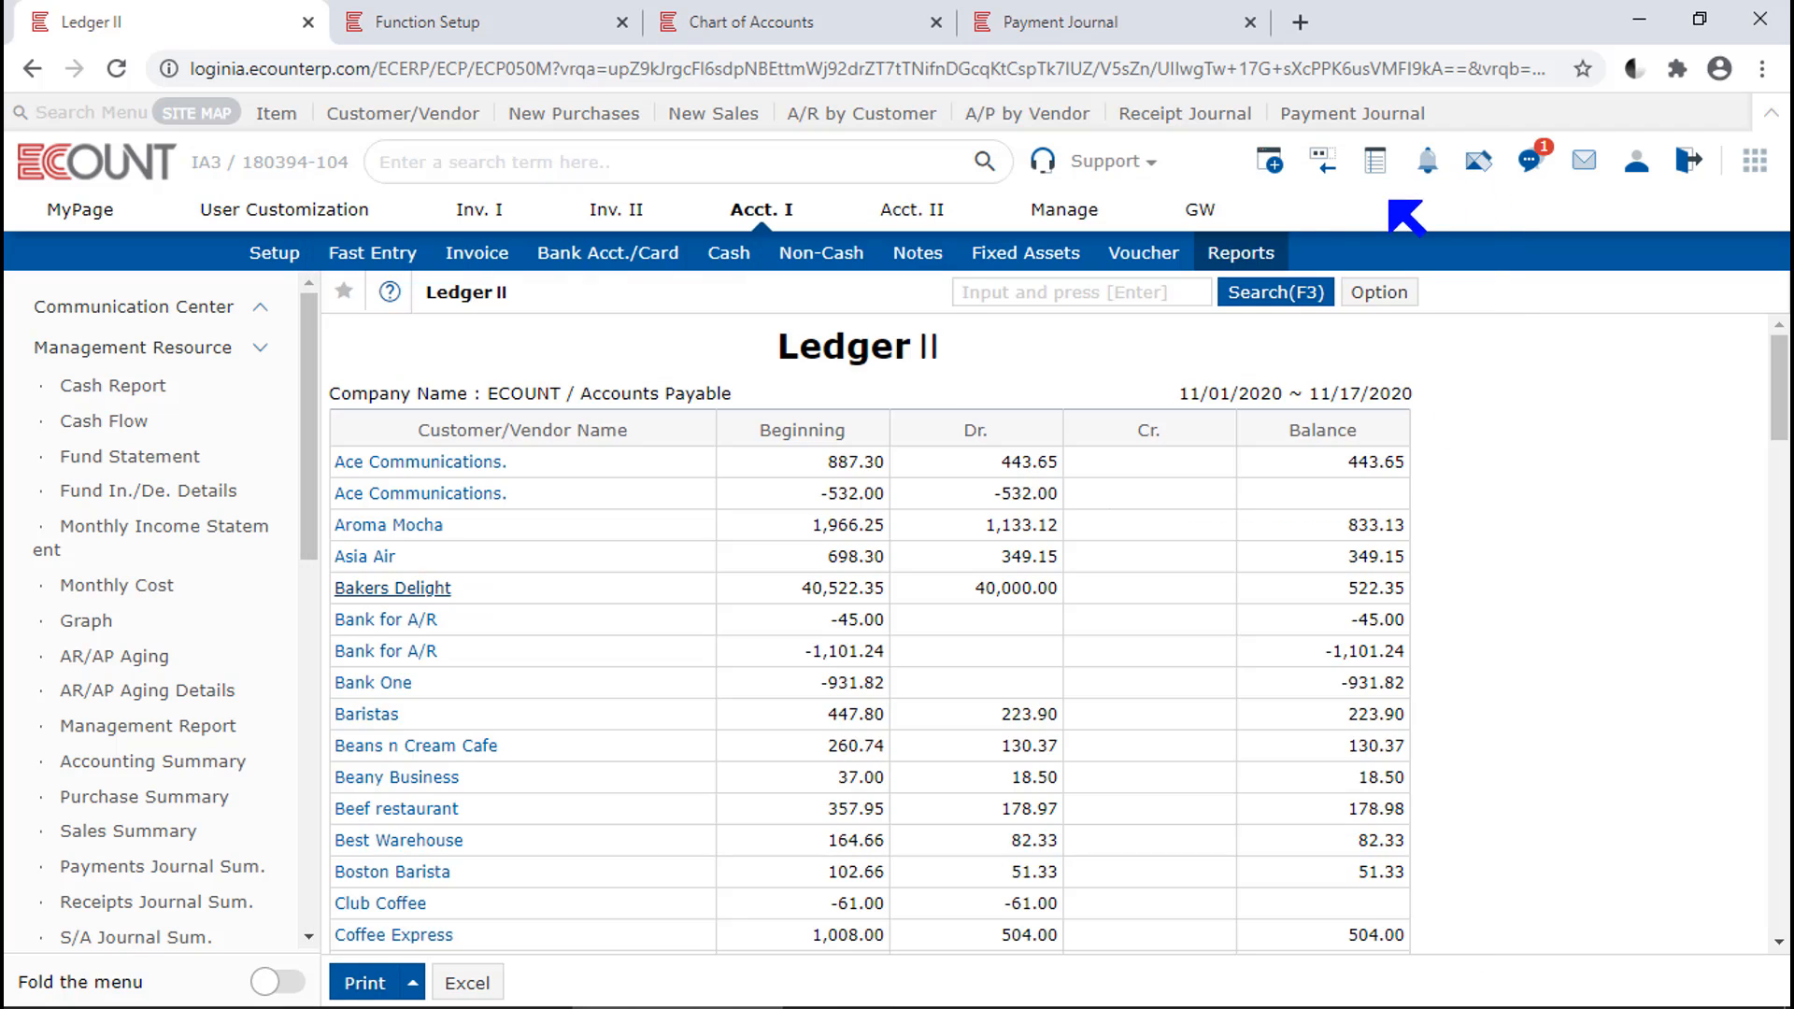
# - Open the Ledger III report from the accounting reports and try to search it with no Customer/Vendor specified
pyautogui.click(1268, 252)
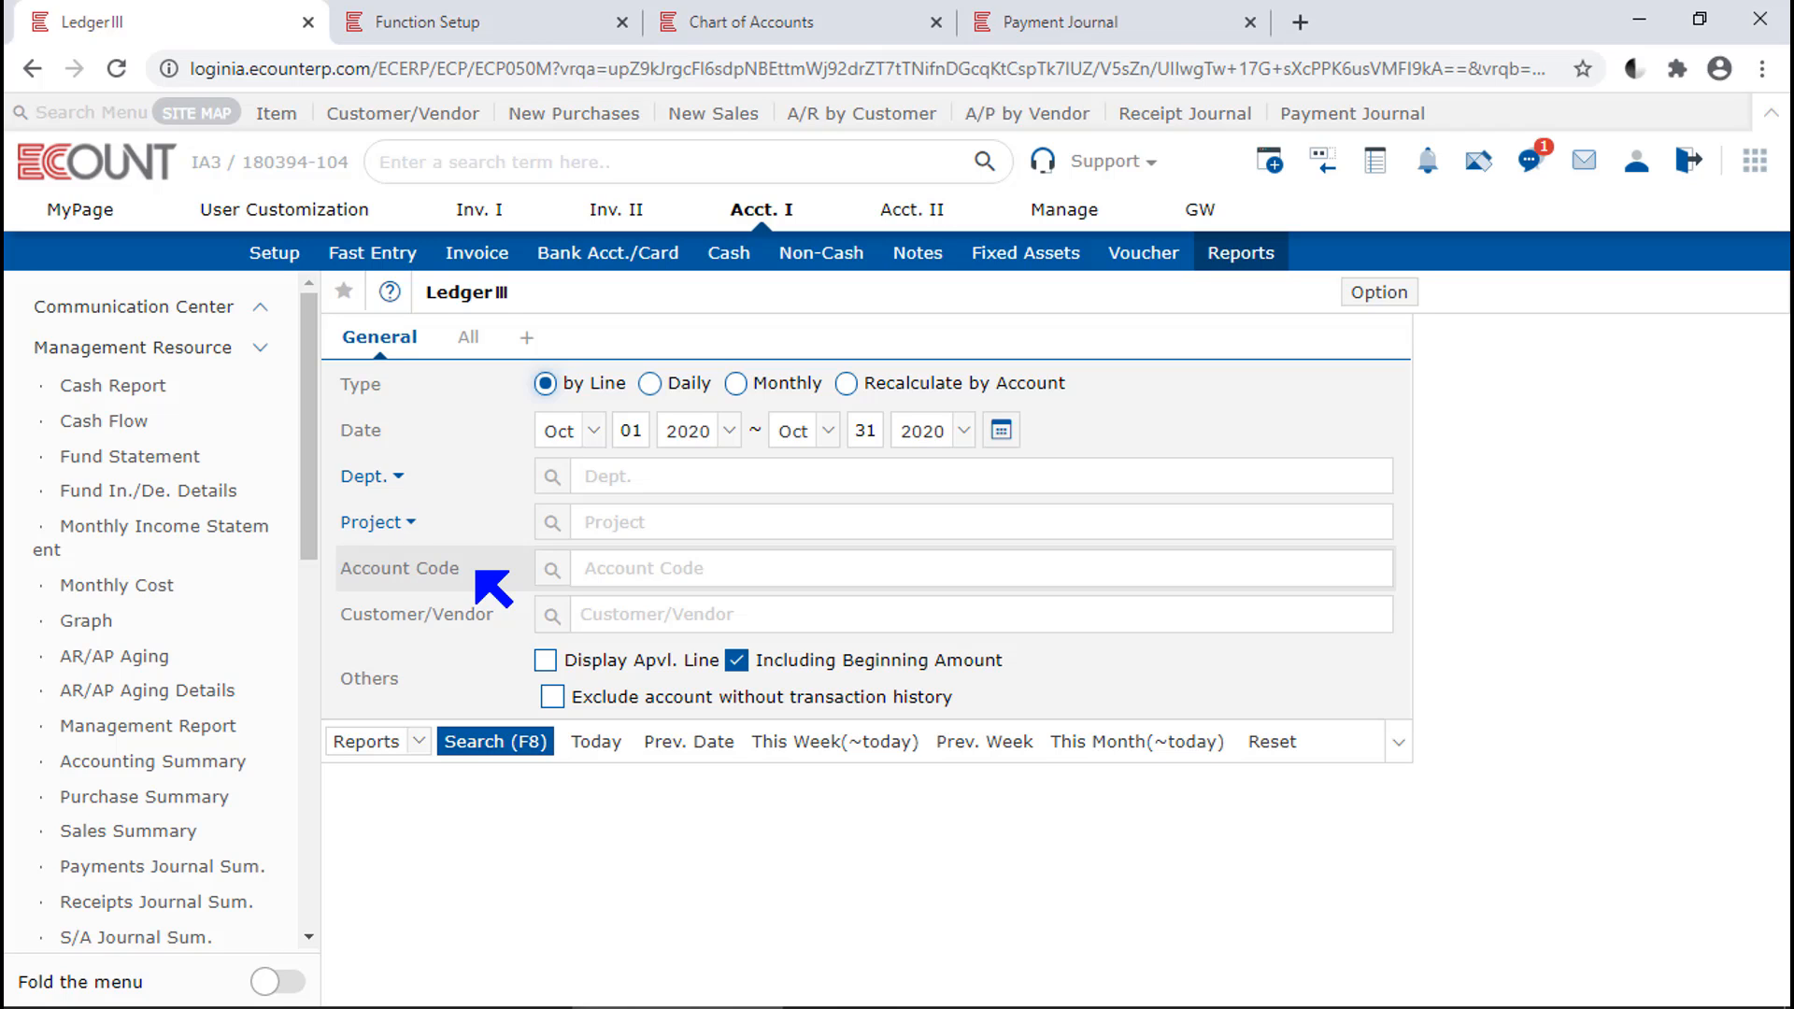
pyautogui.click(676, 613)
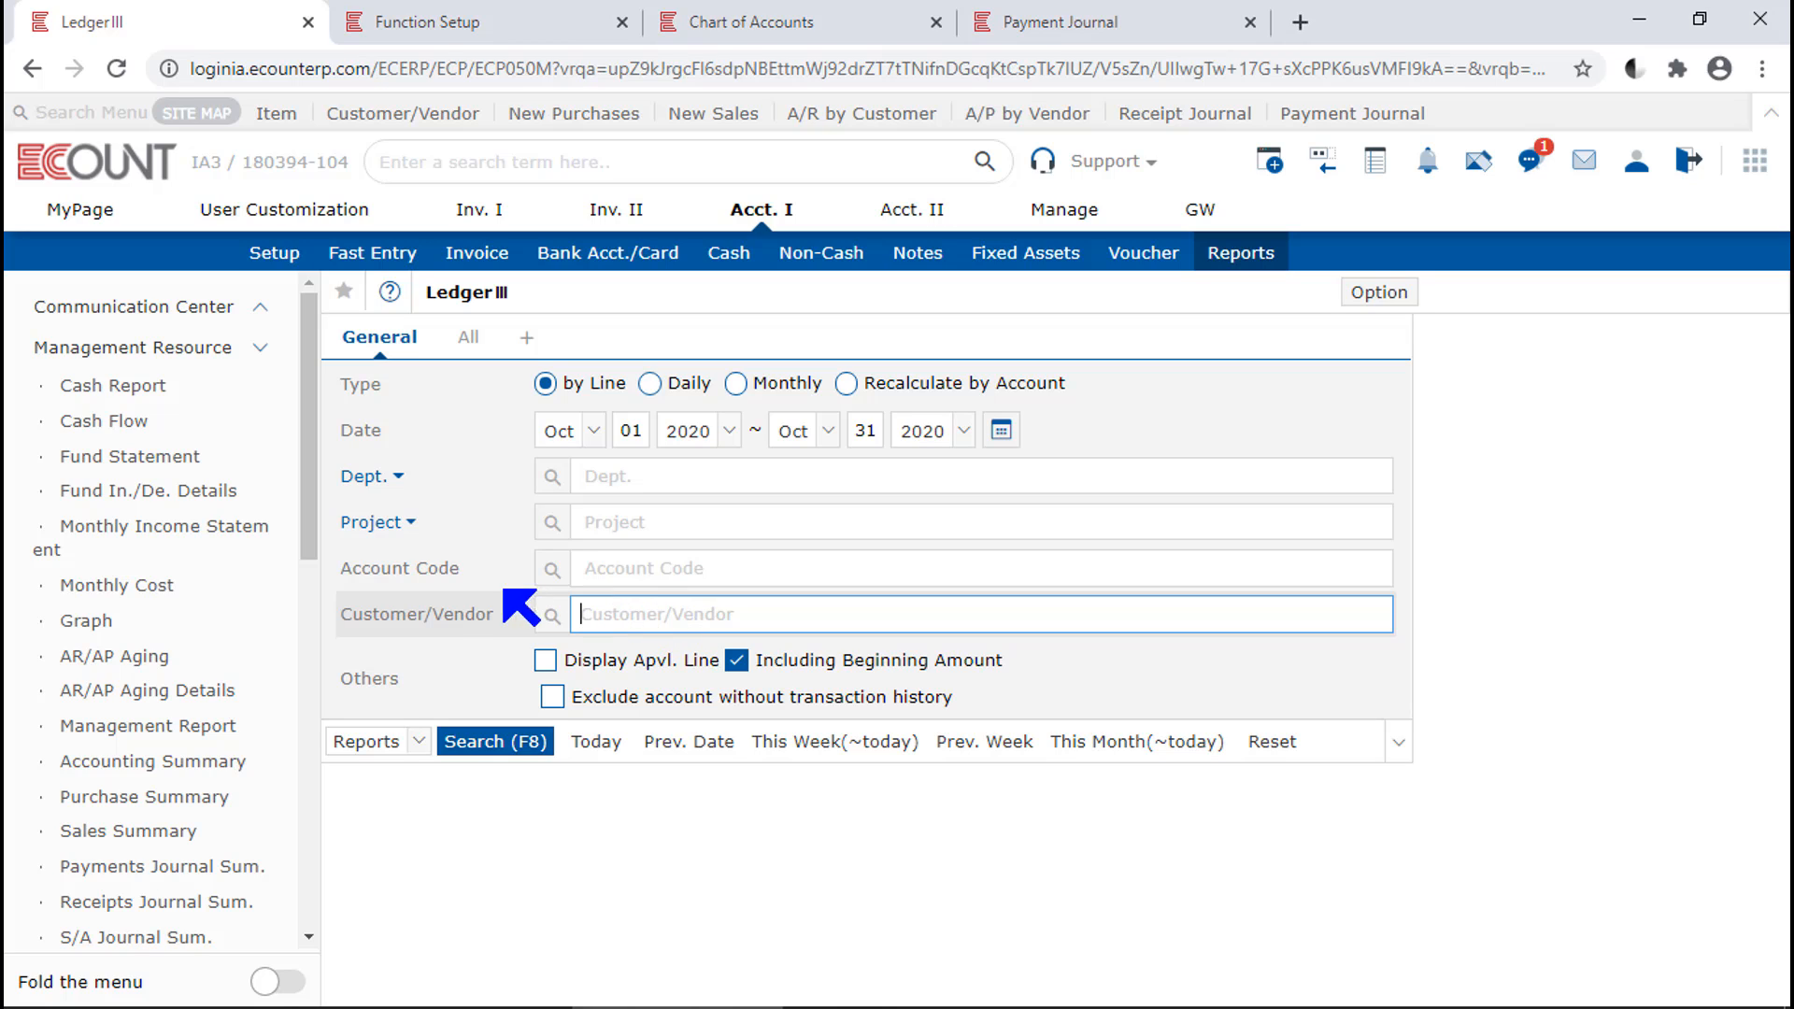
pyautogui.click(509, 743)
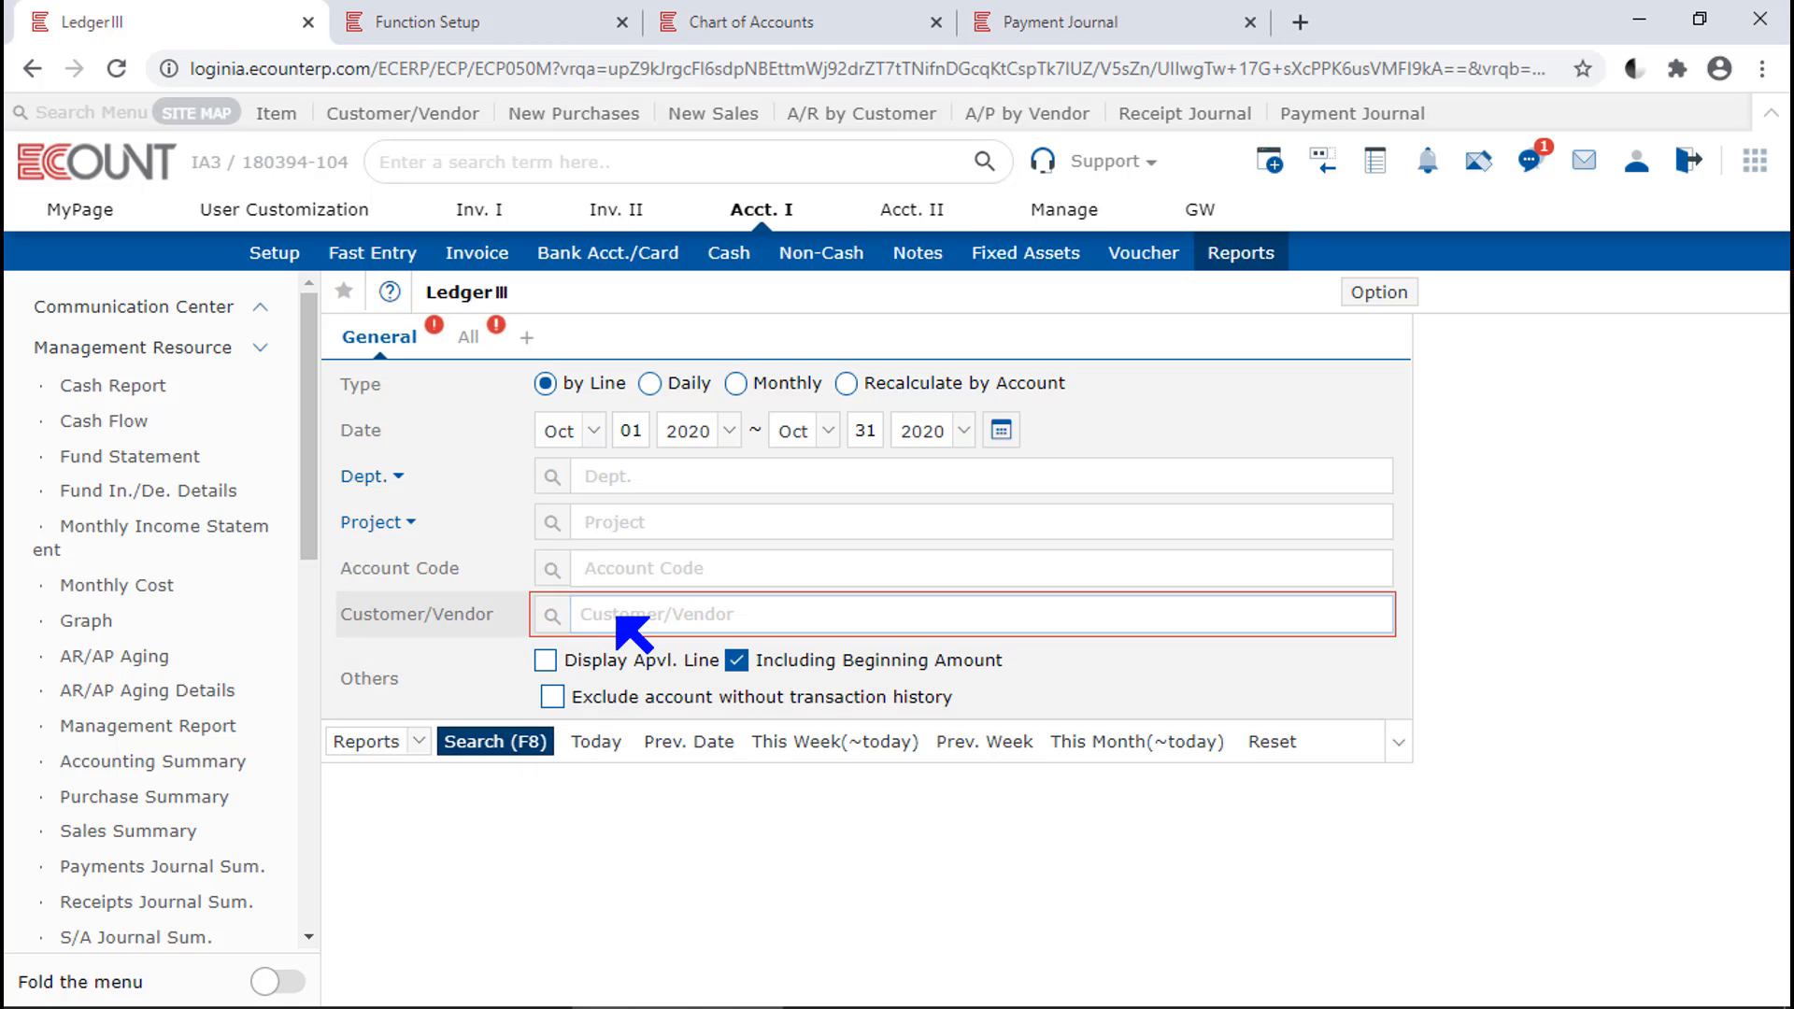
# - Search Ledger III by line for the customer/vendor Life Trading for 10/01/2020 to 10/31/2020
pyautogui.click(601, 614)
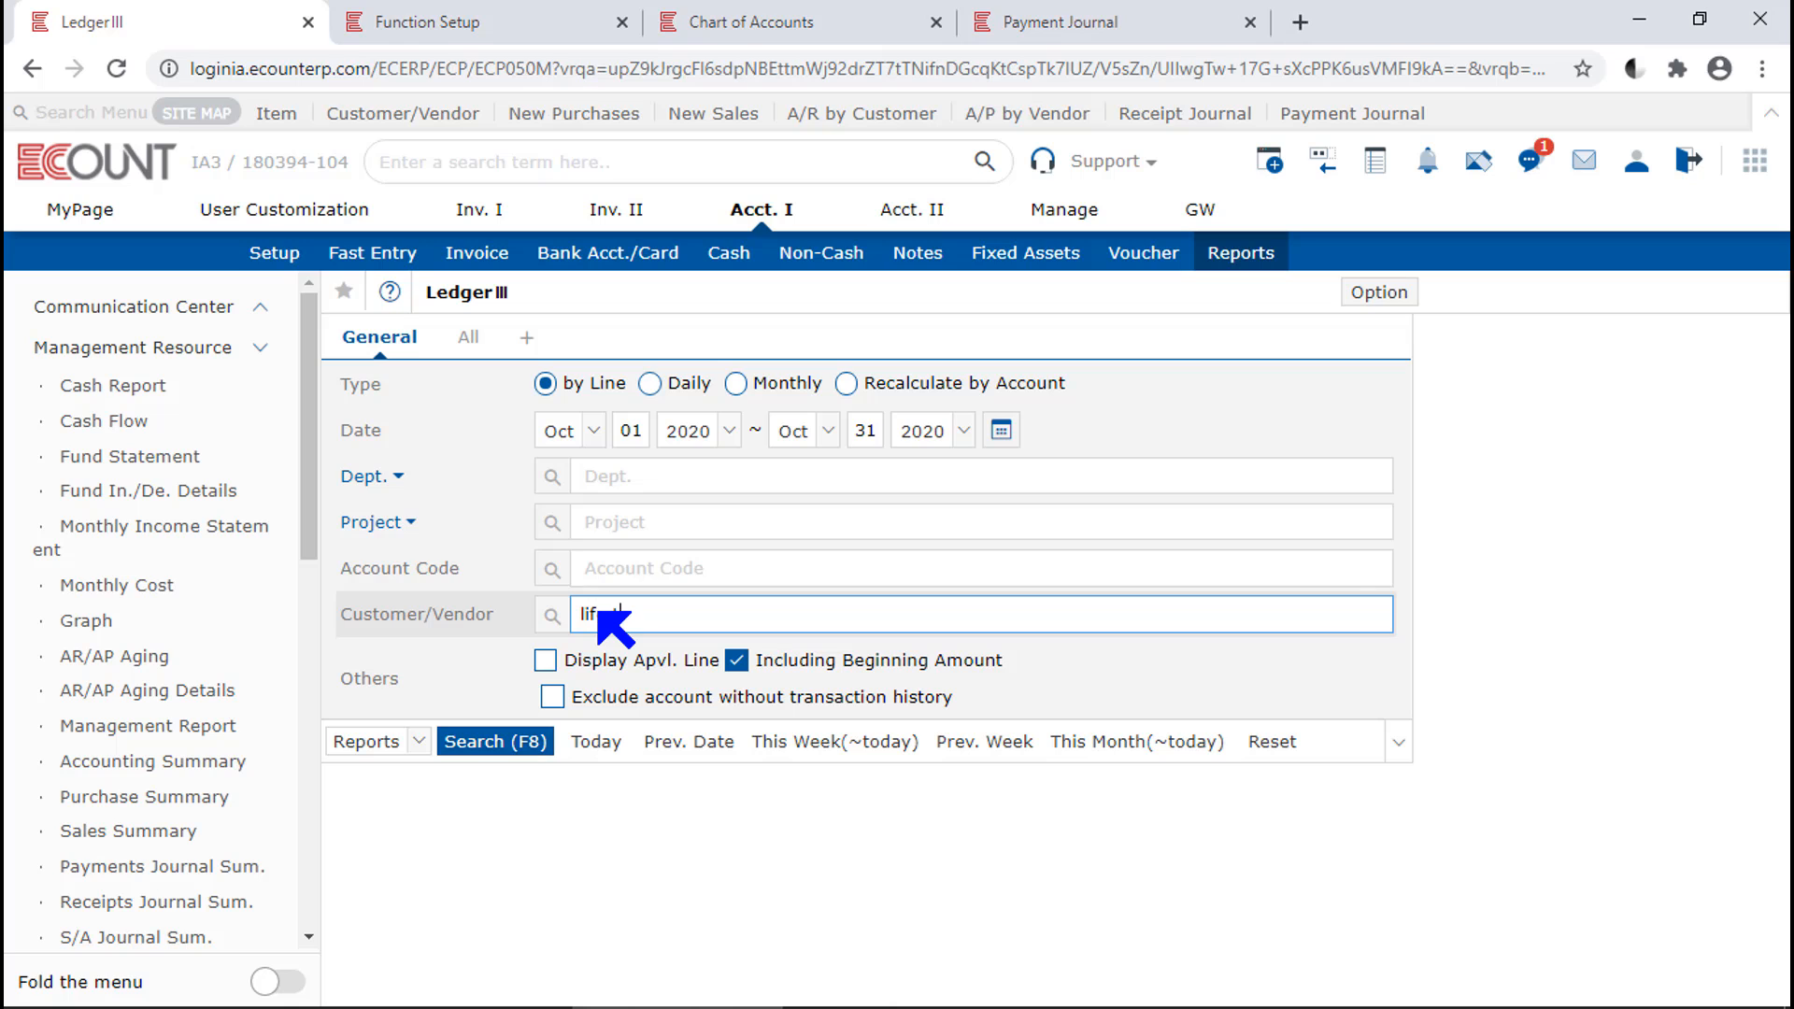
pyautogui.write('life t')
pyautogui.press('Return')
pyautogui.press('F8')
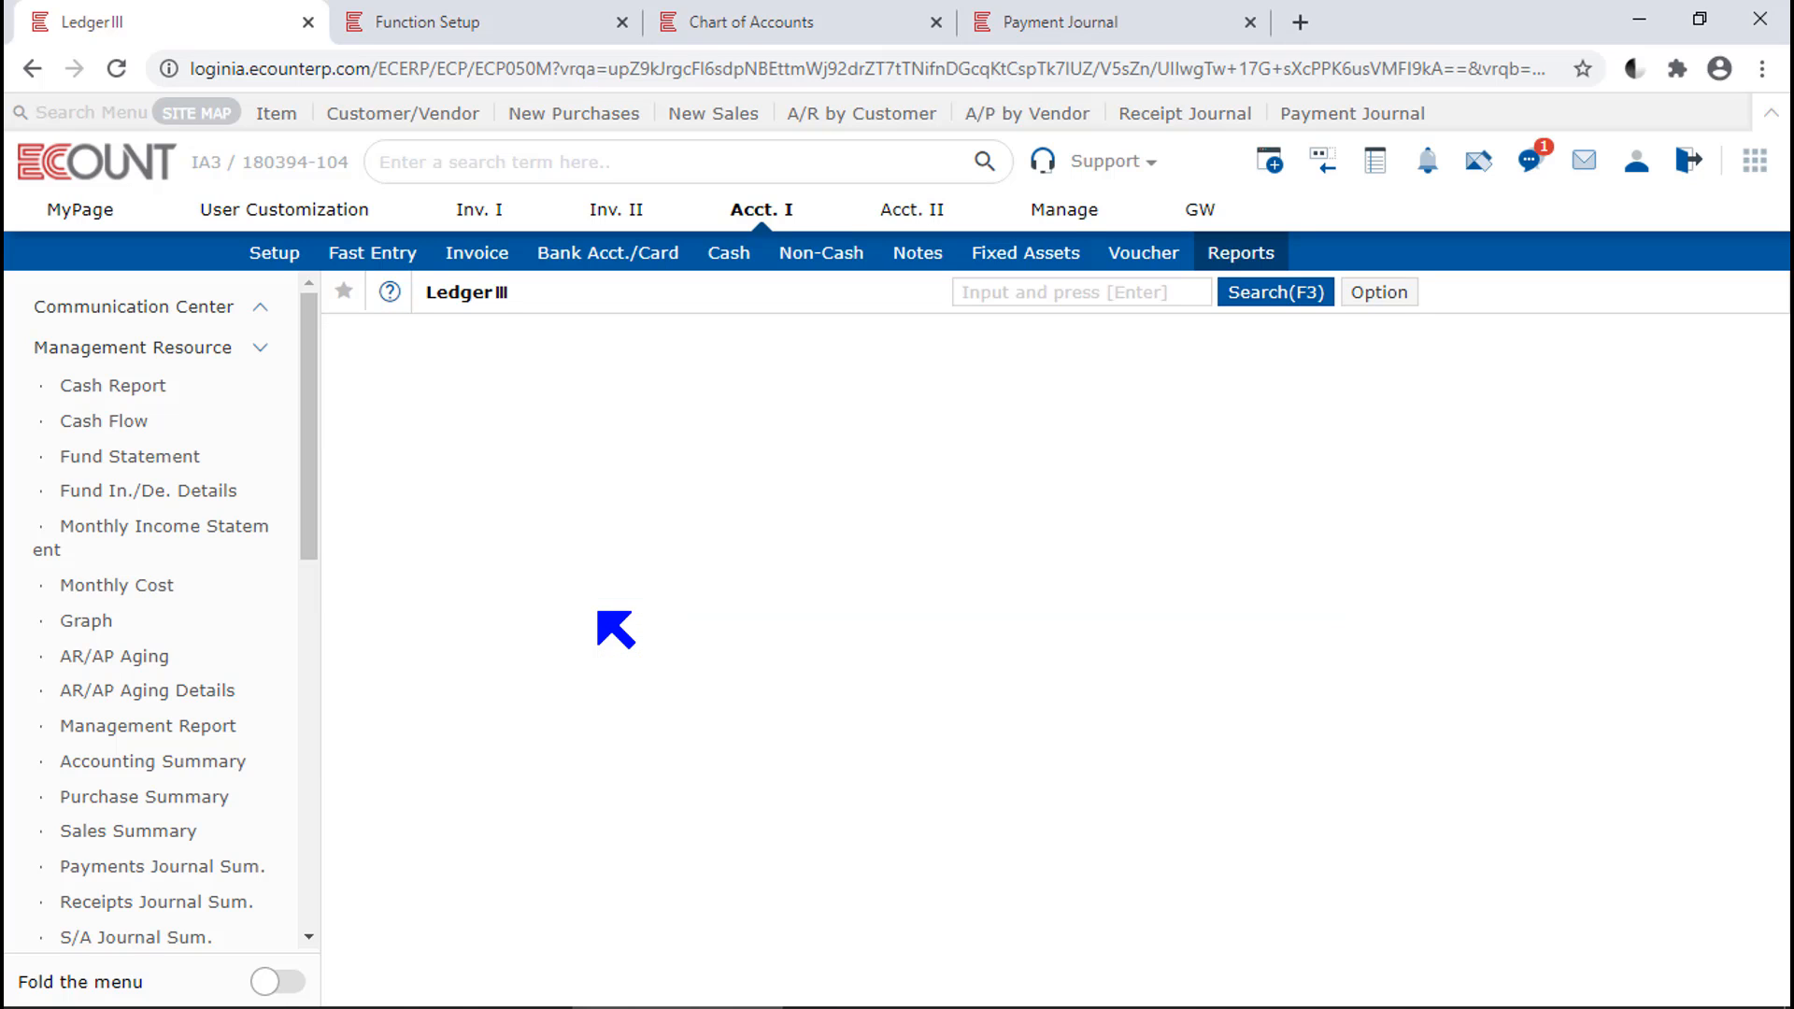
pyautogui.click(1513, 511)
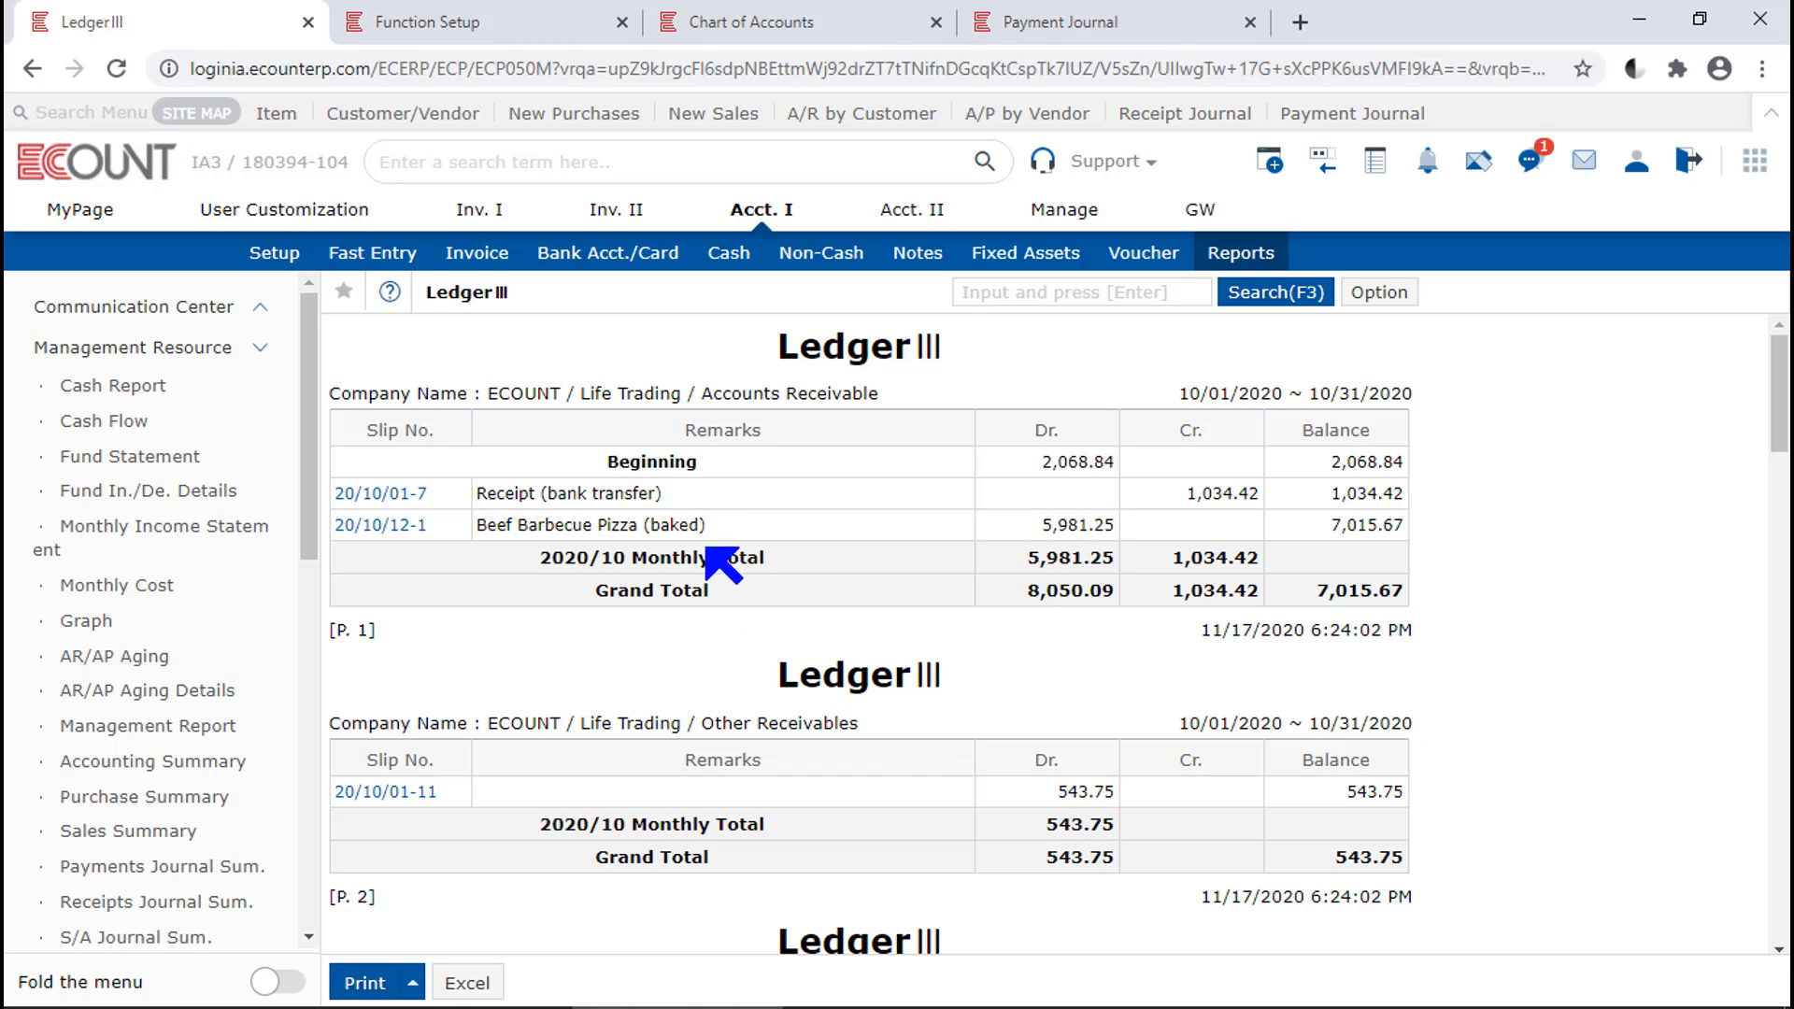
# - Examine how the Life Trading ledger is divided by account: Accounts Receivable, Other Receivables and VAT Paid to Vendors
pyautogui.moveTo(683, 394); pyautogui.dragTo(566, 413)
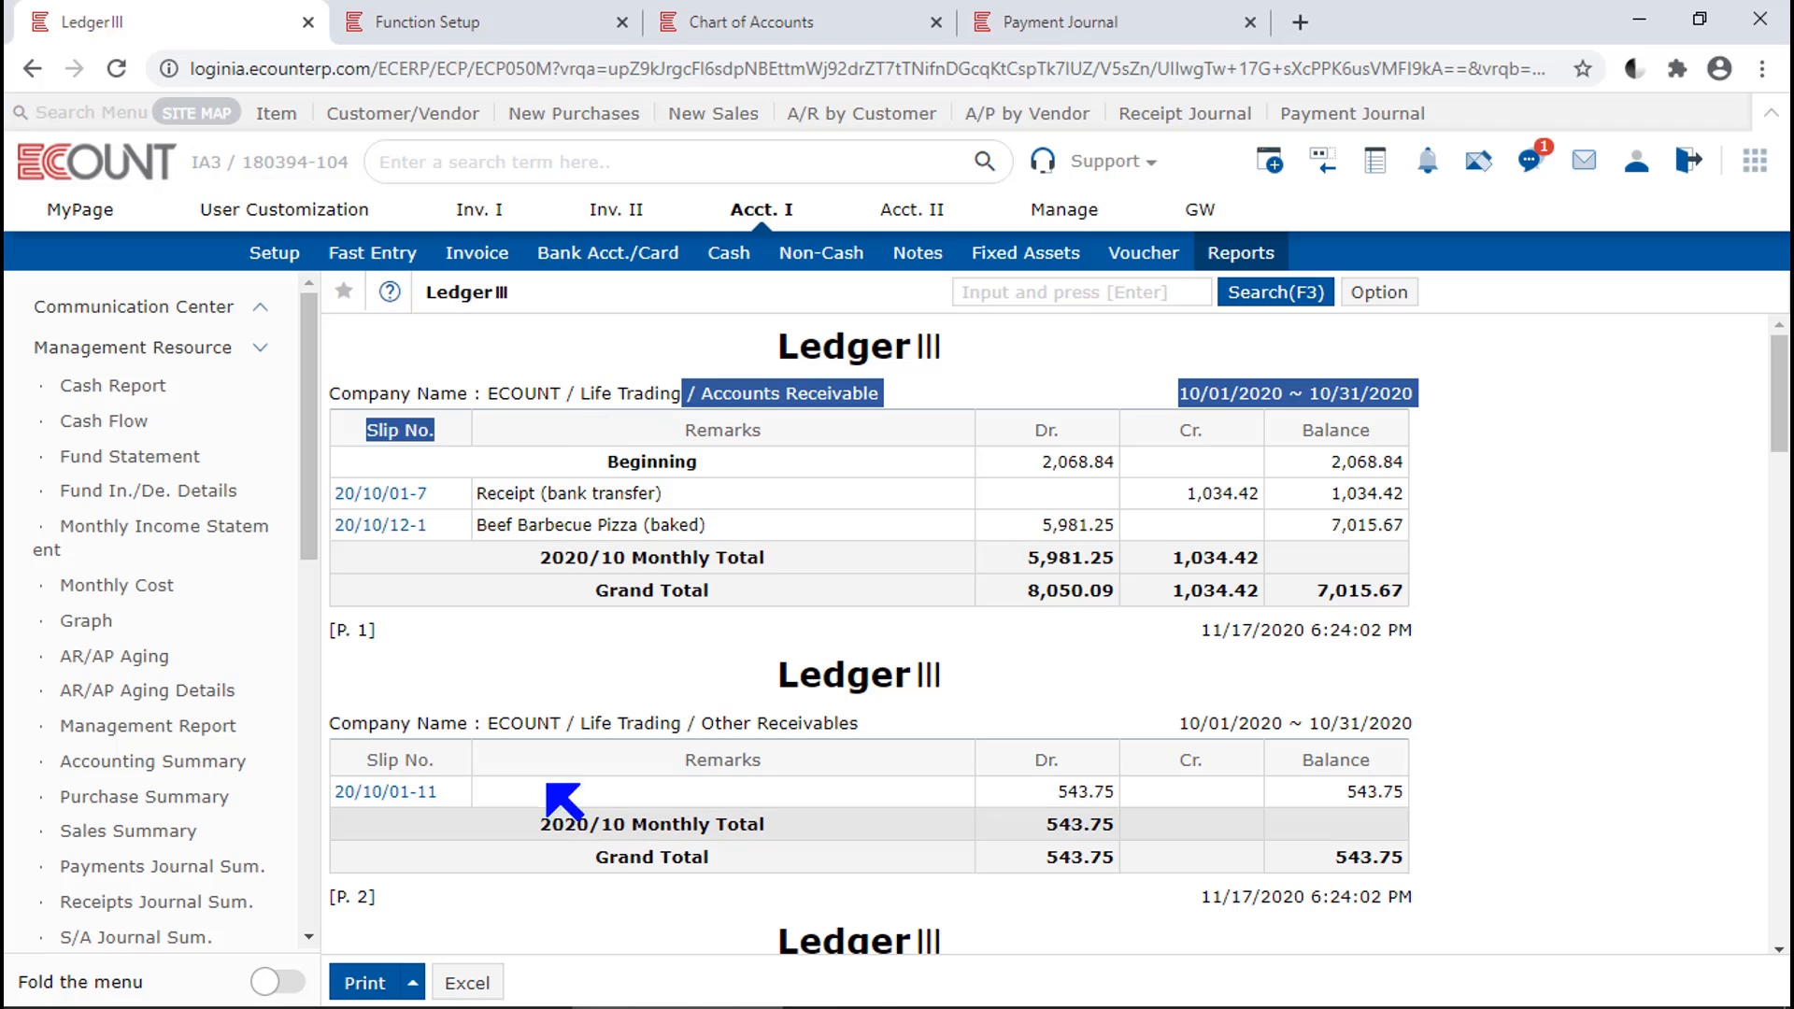
pyautogui.click(653, 747)
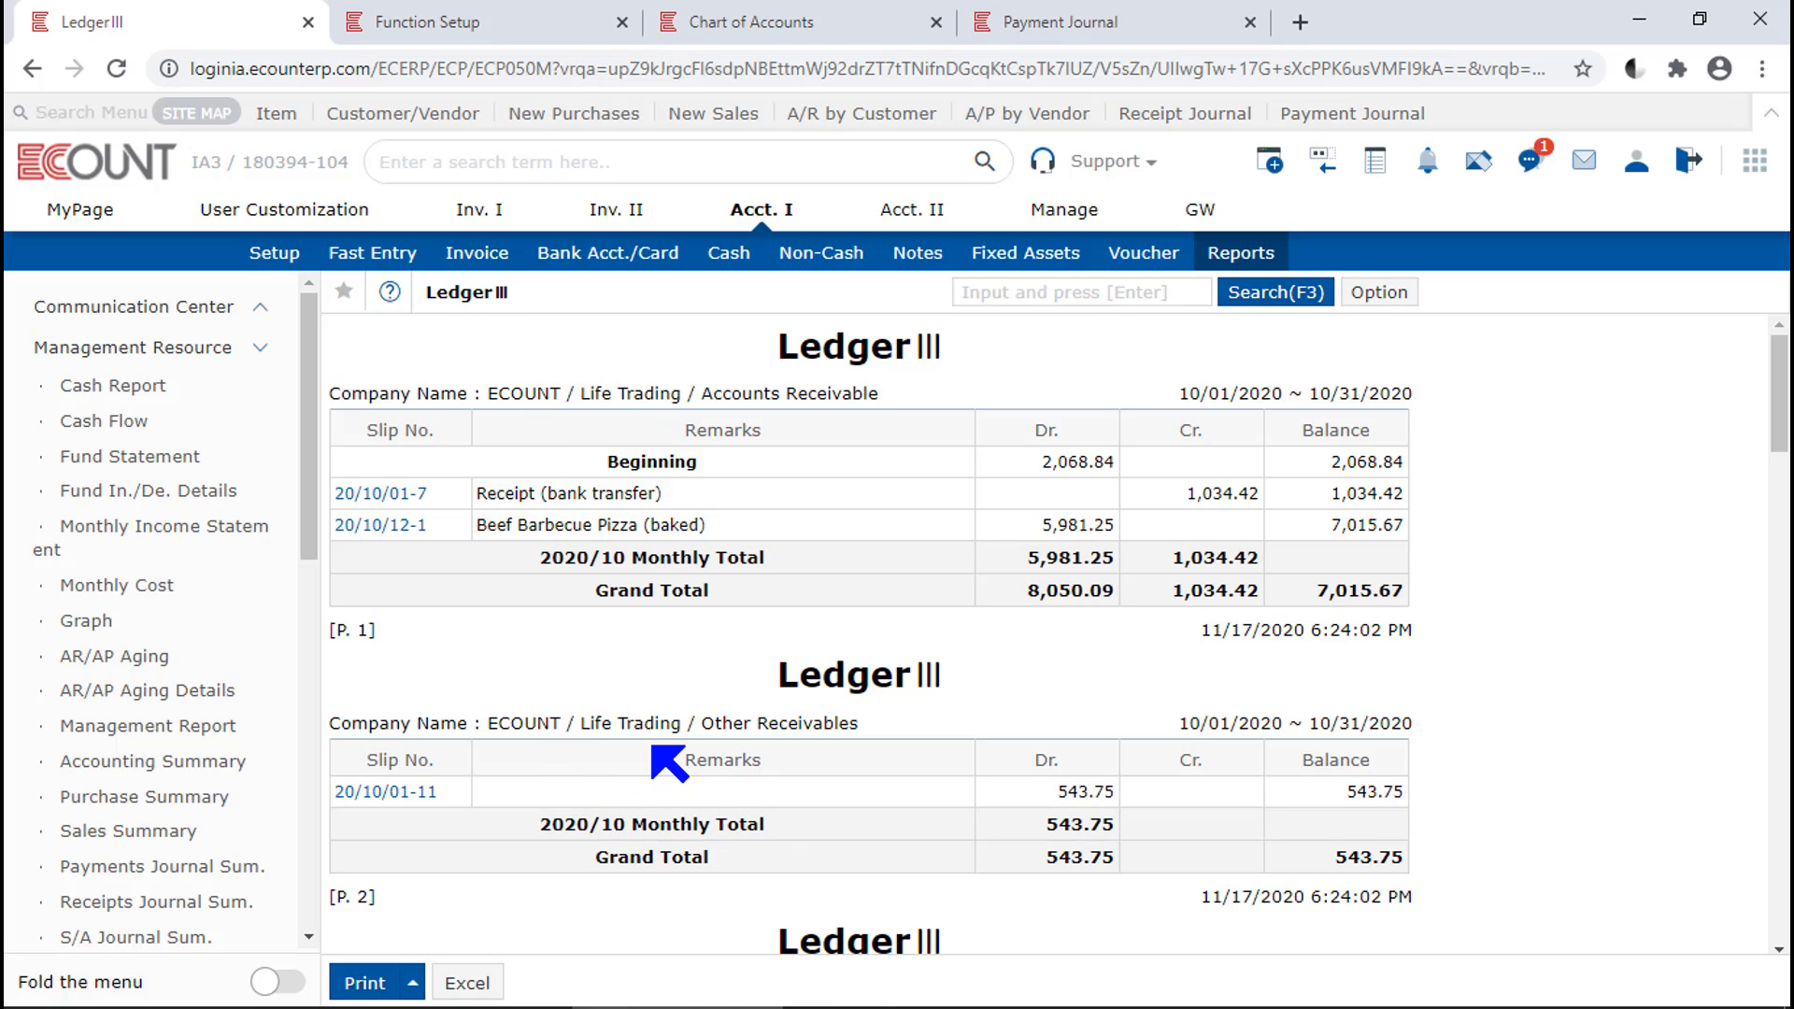
pyautogui.moveTo(897, 396); pyautogui.dragTo(693, 399)
pyautogui.click(894, 728)
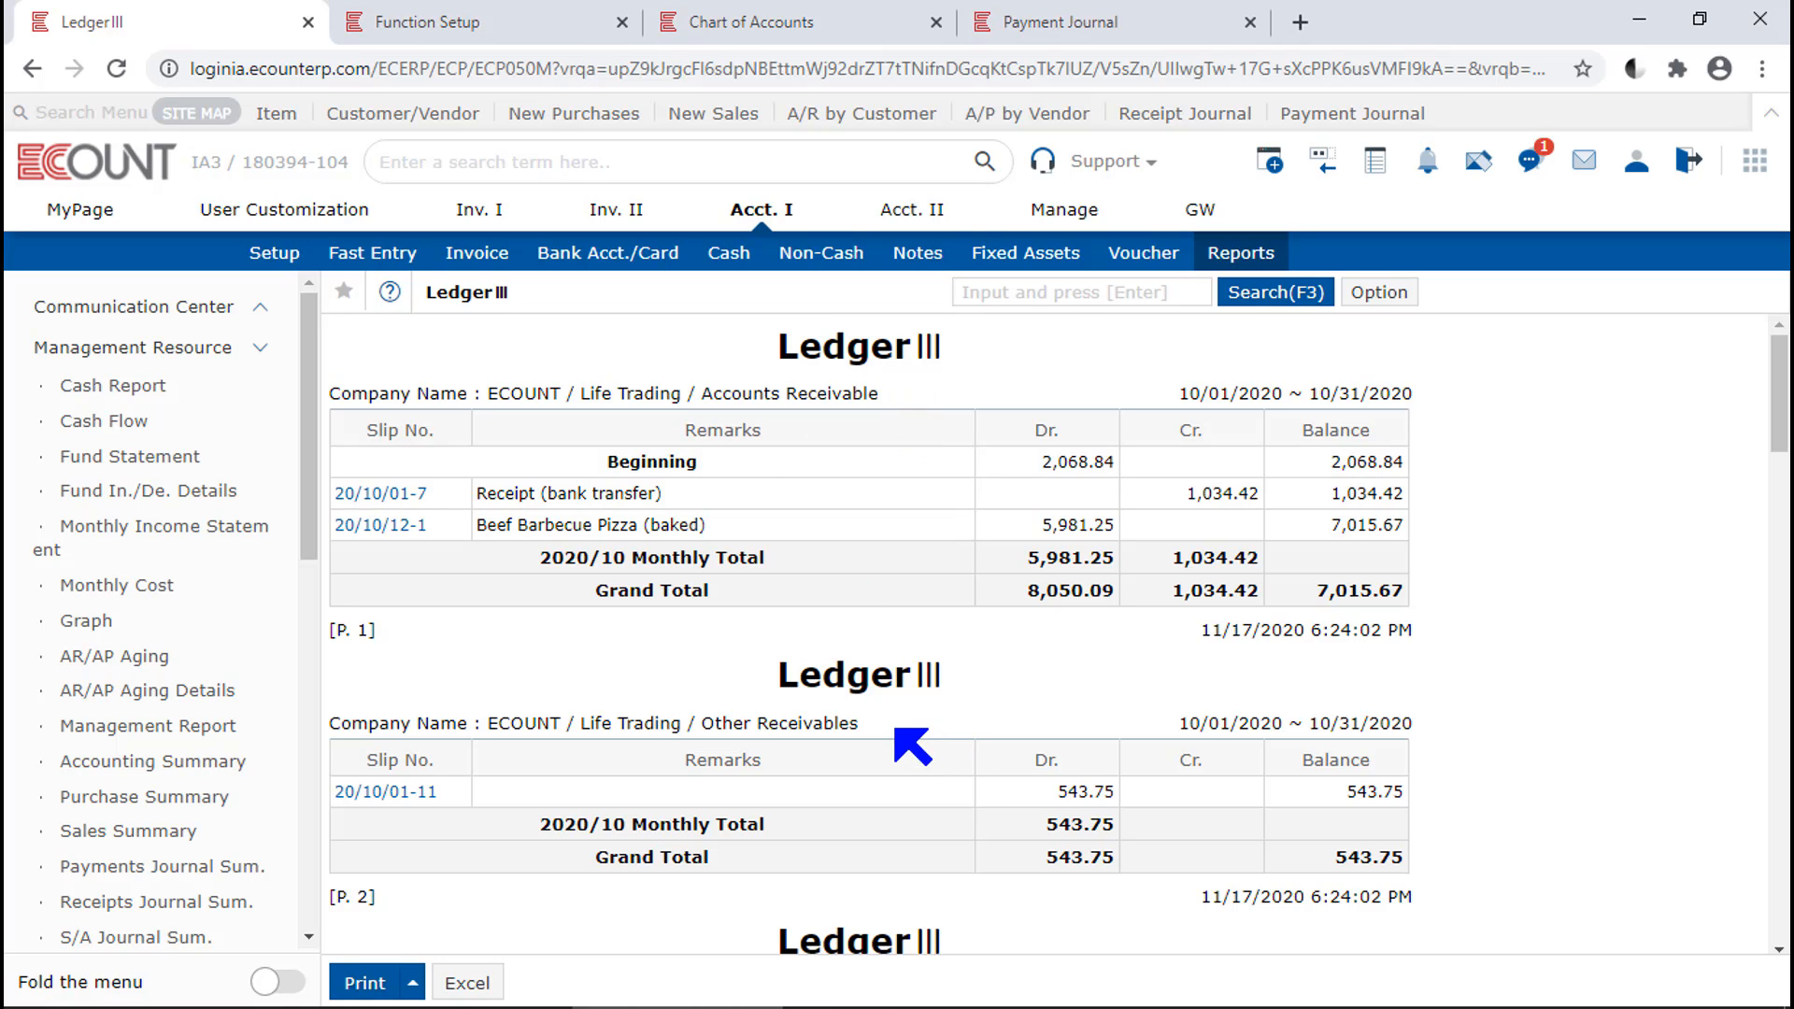
pyautogui.moveTo(895, 730); pyautogui.dragTo(661, 729)
pyautogui.scroll(-3, 1626, 672)
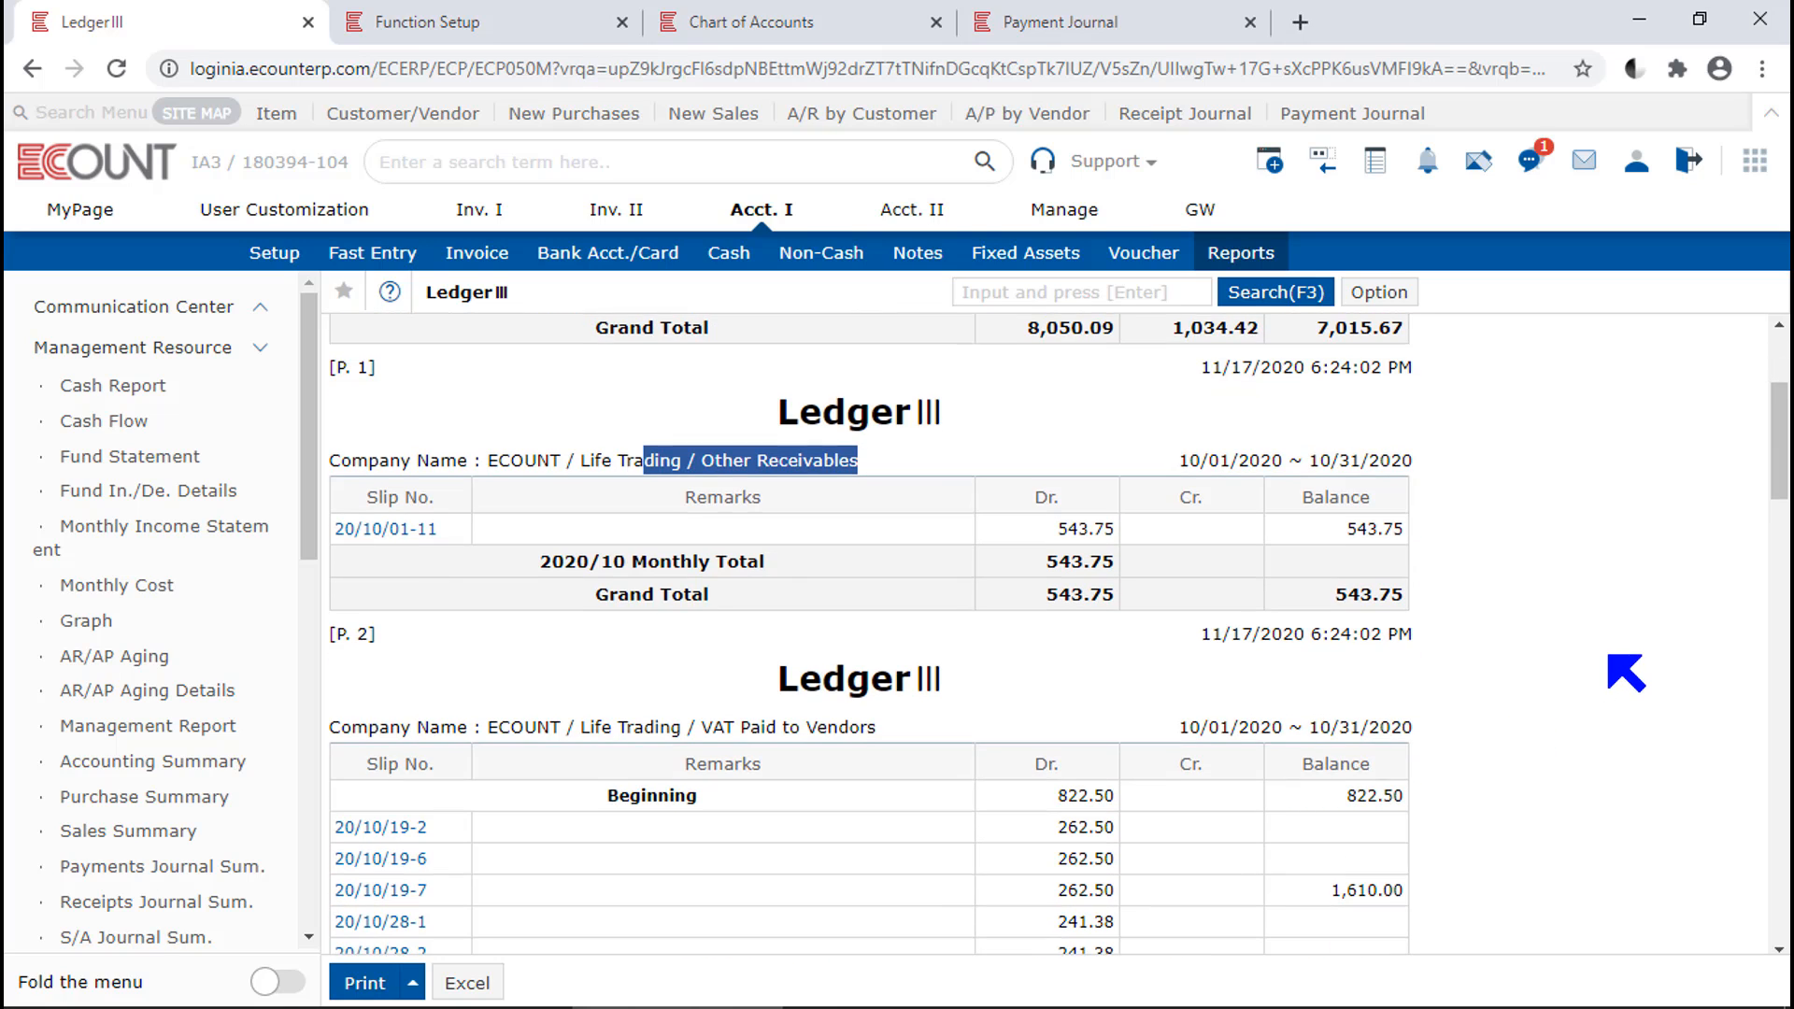
pyautogui.moveTo(878, 730); pyautogui.dragTo(682, 731)
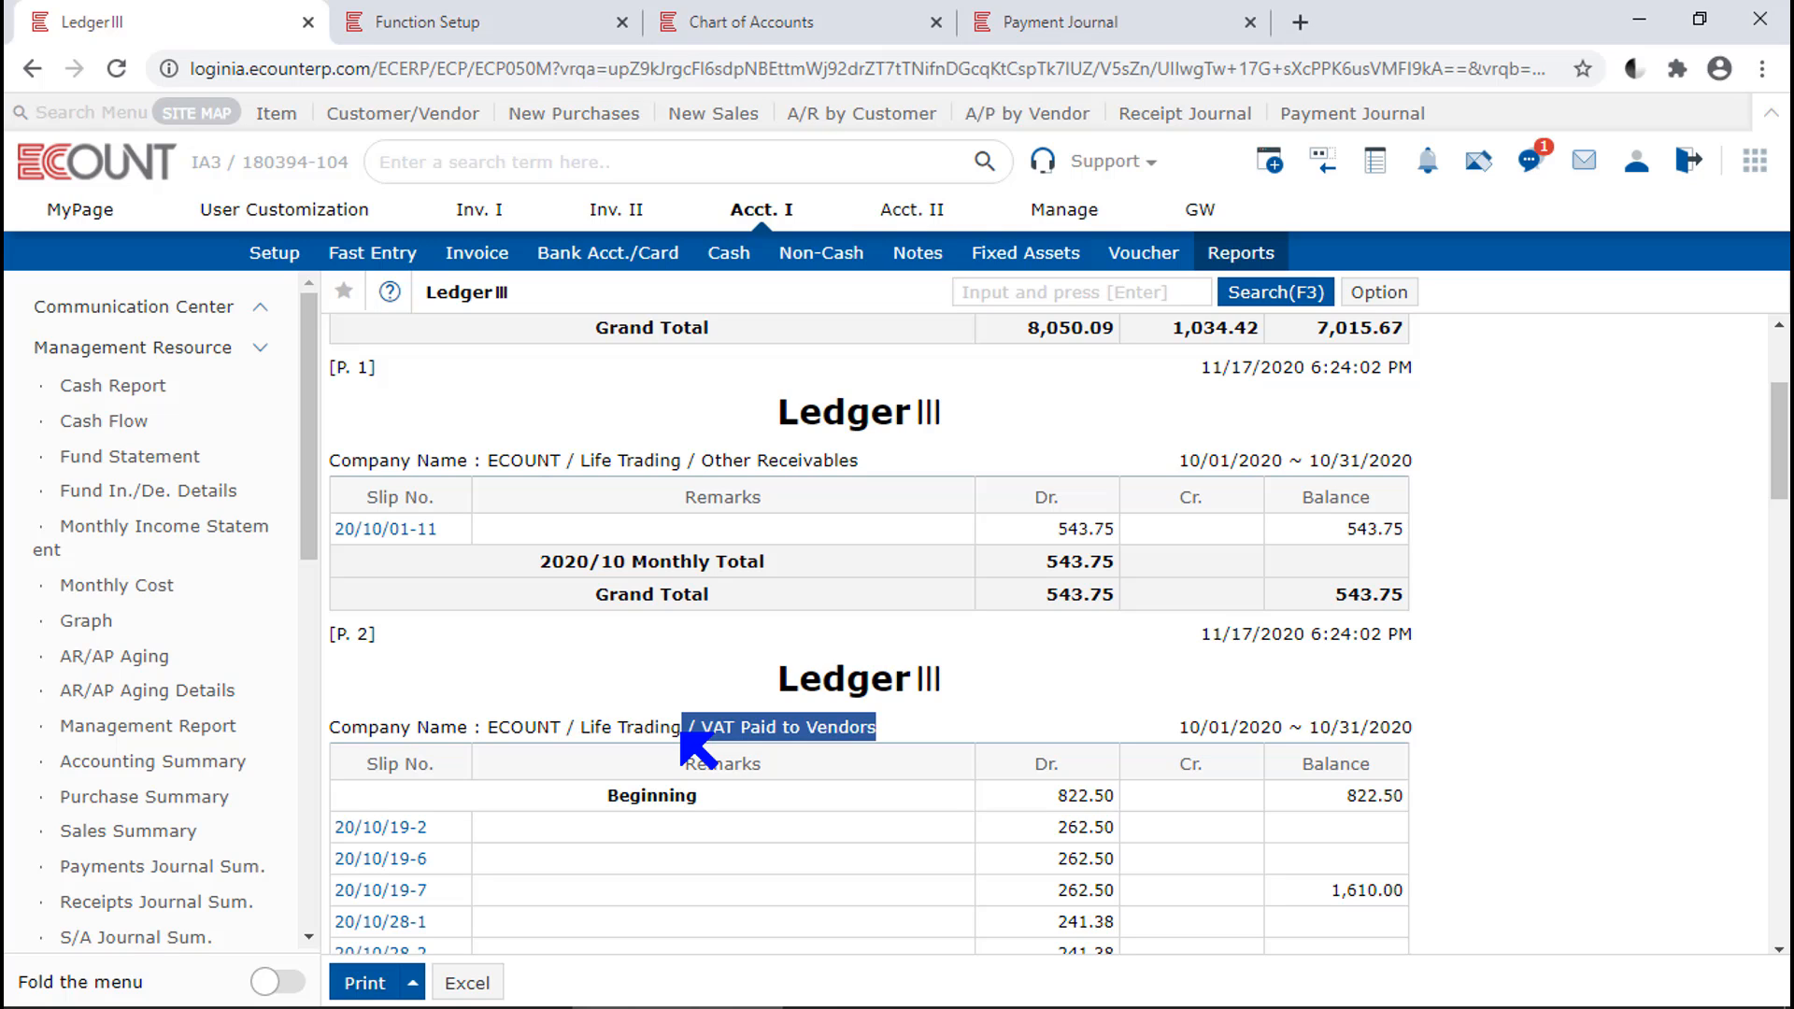
pyautogui.scroll(3, 689, 741)
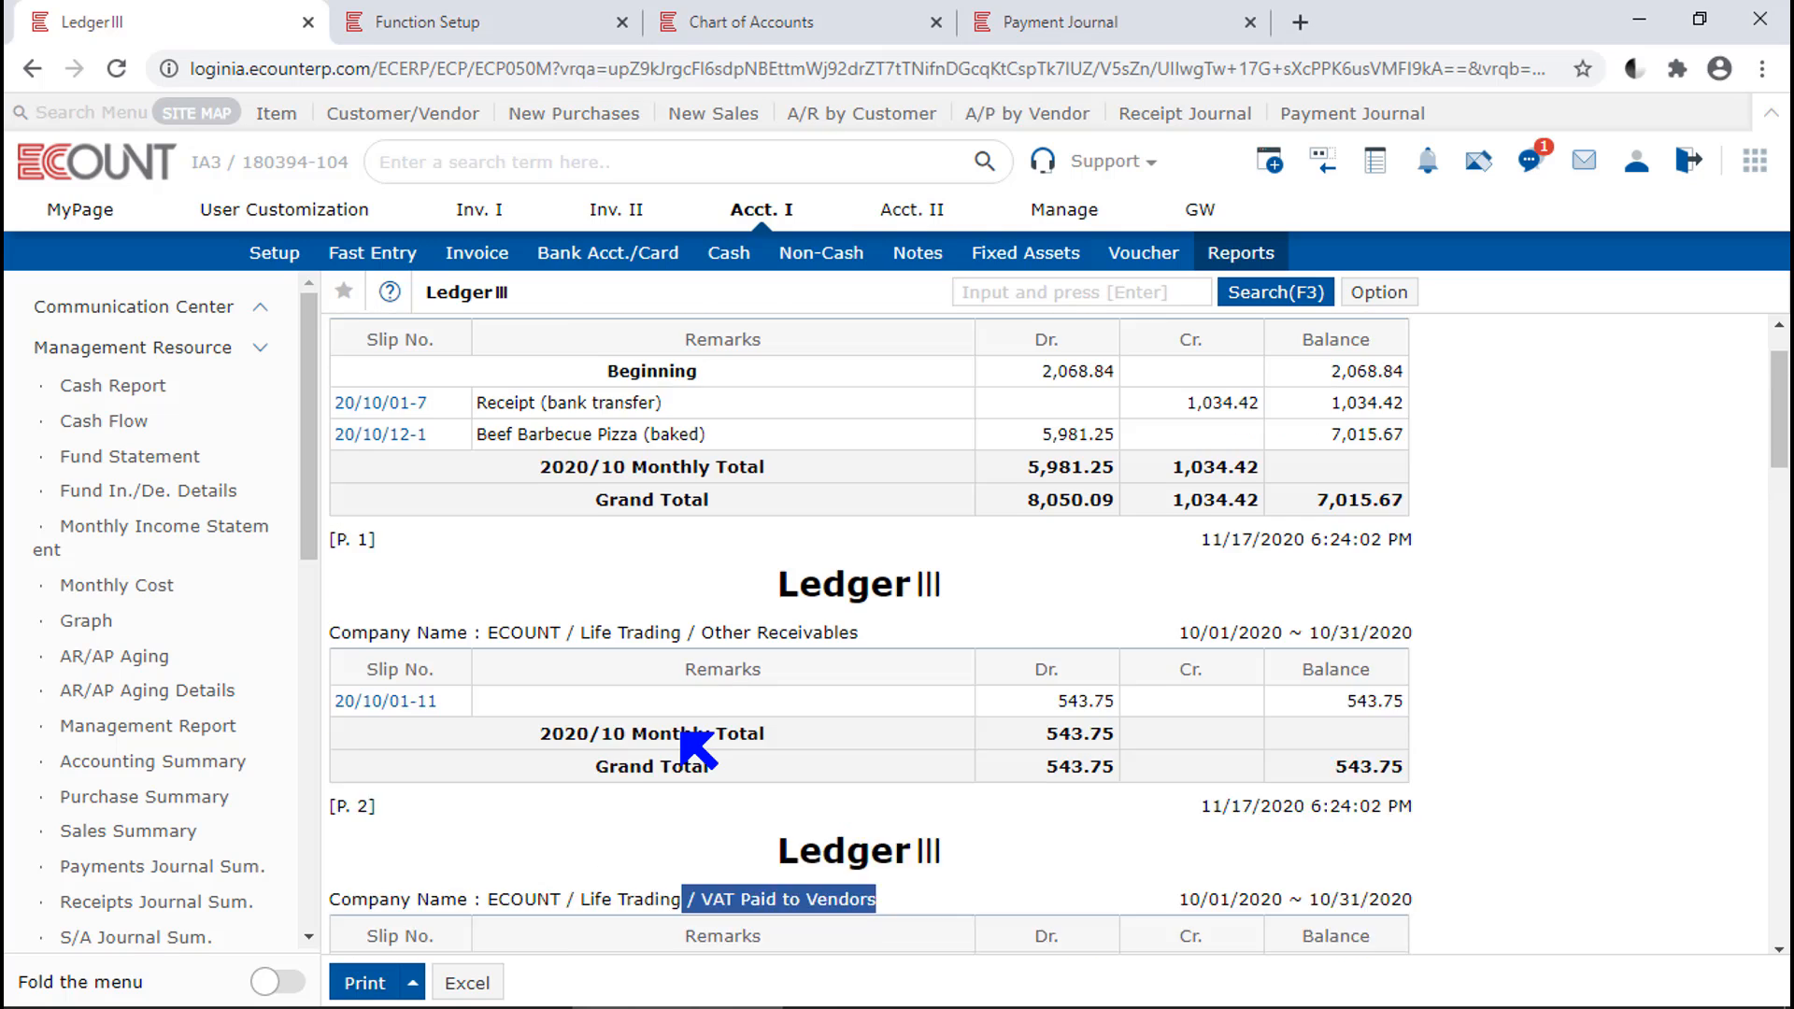
# - Rerun the Life Trading search in Ledger III with the Recalculate by Account type
pyautogui.click(1280, 304)
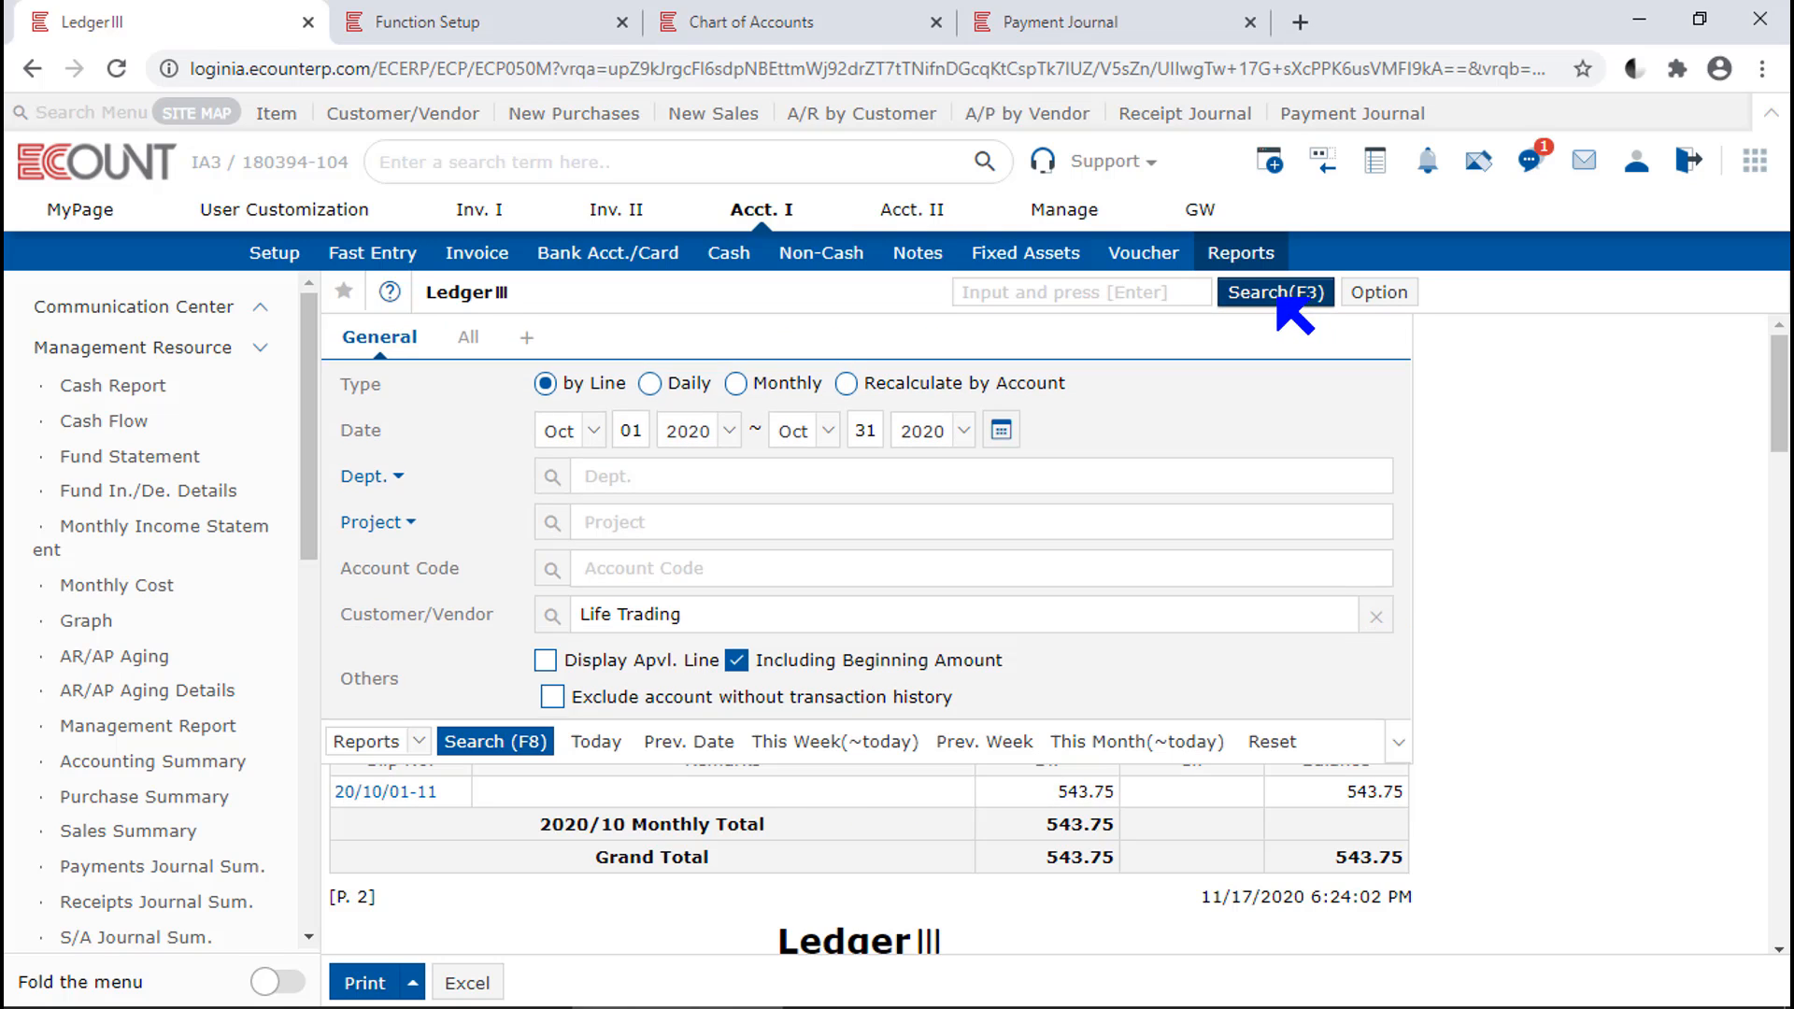
pyautogui.click(858, 387)
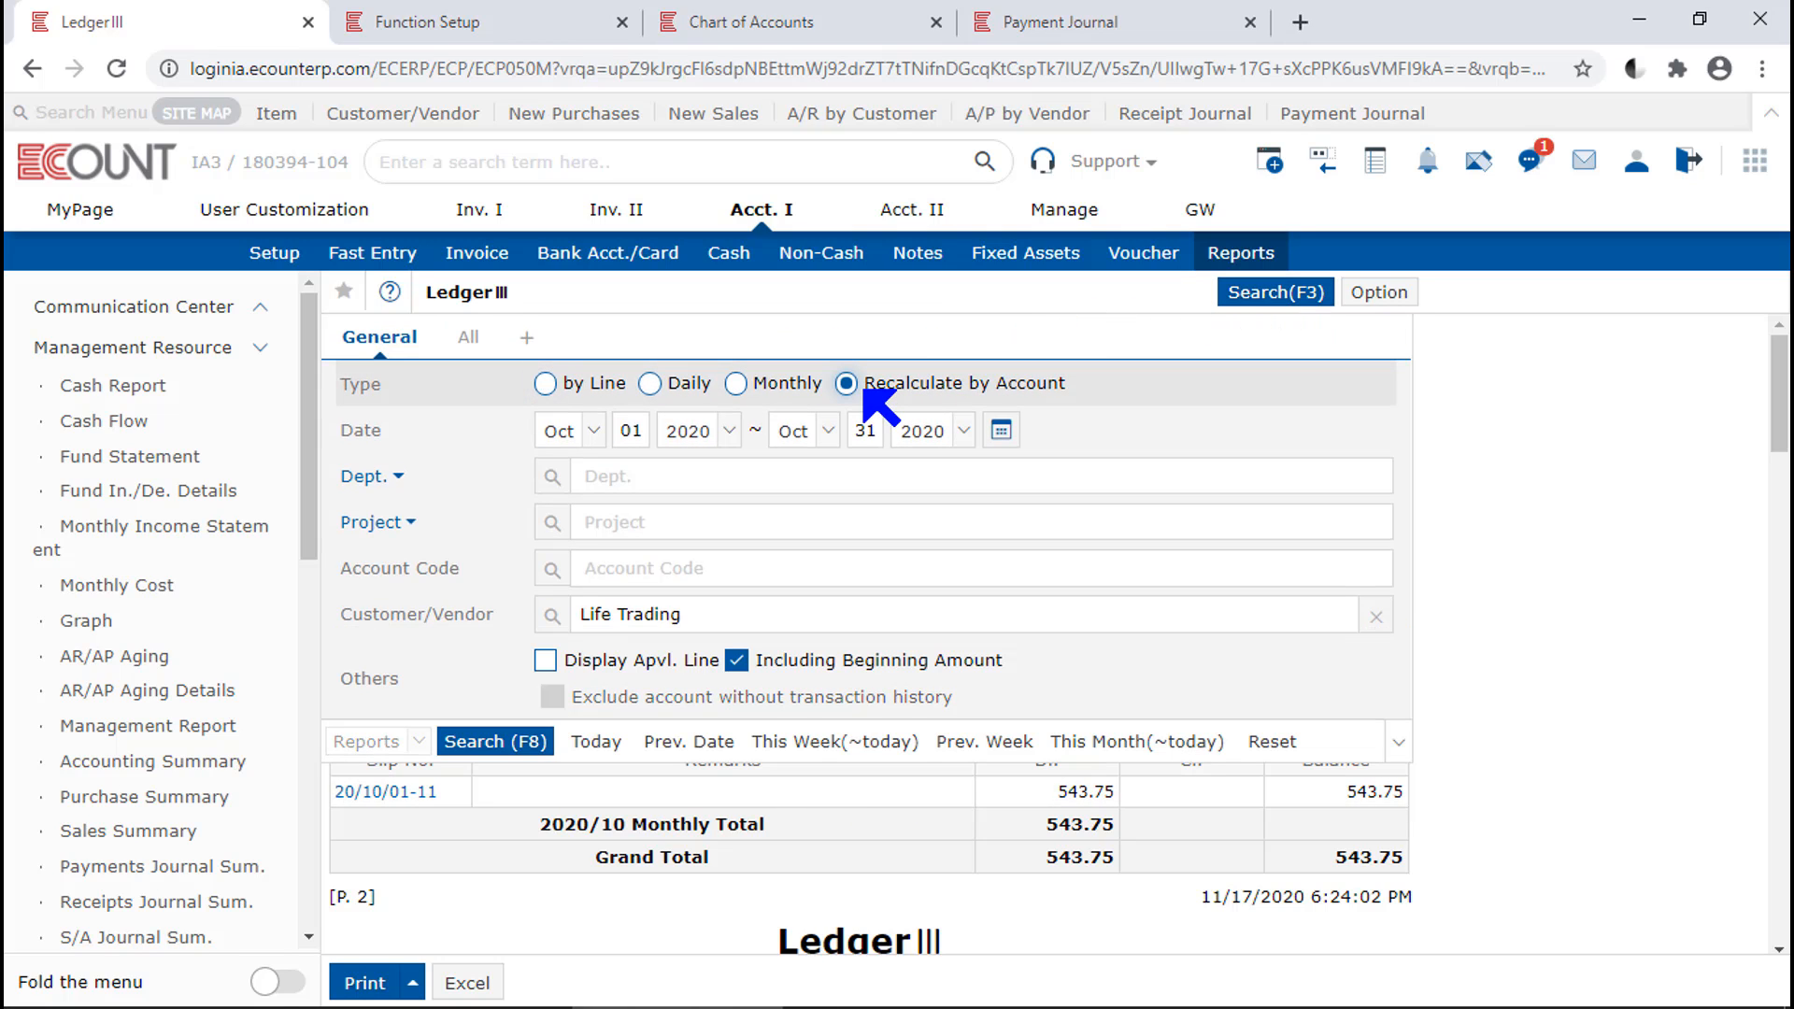
pyautogui.click(478, 748)
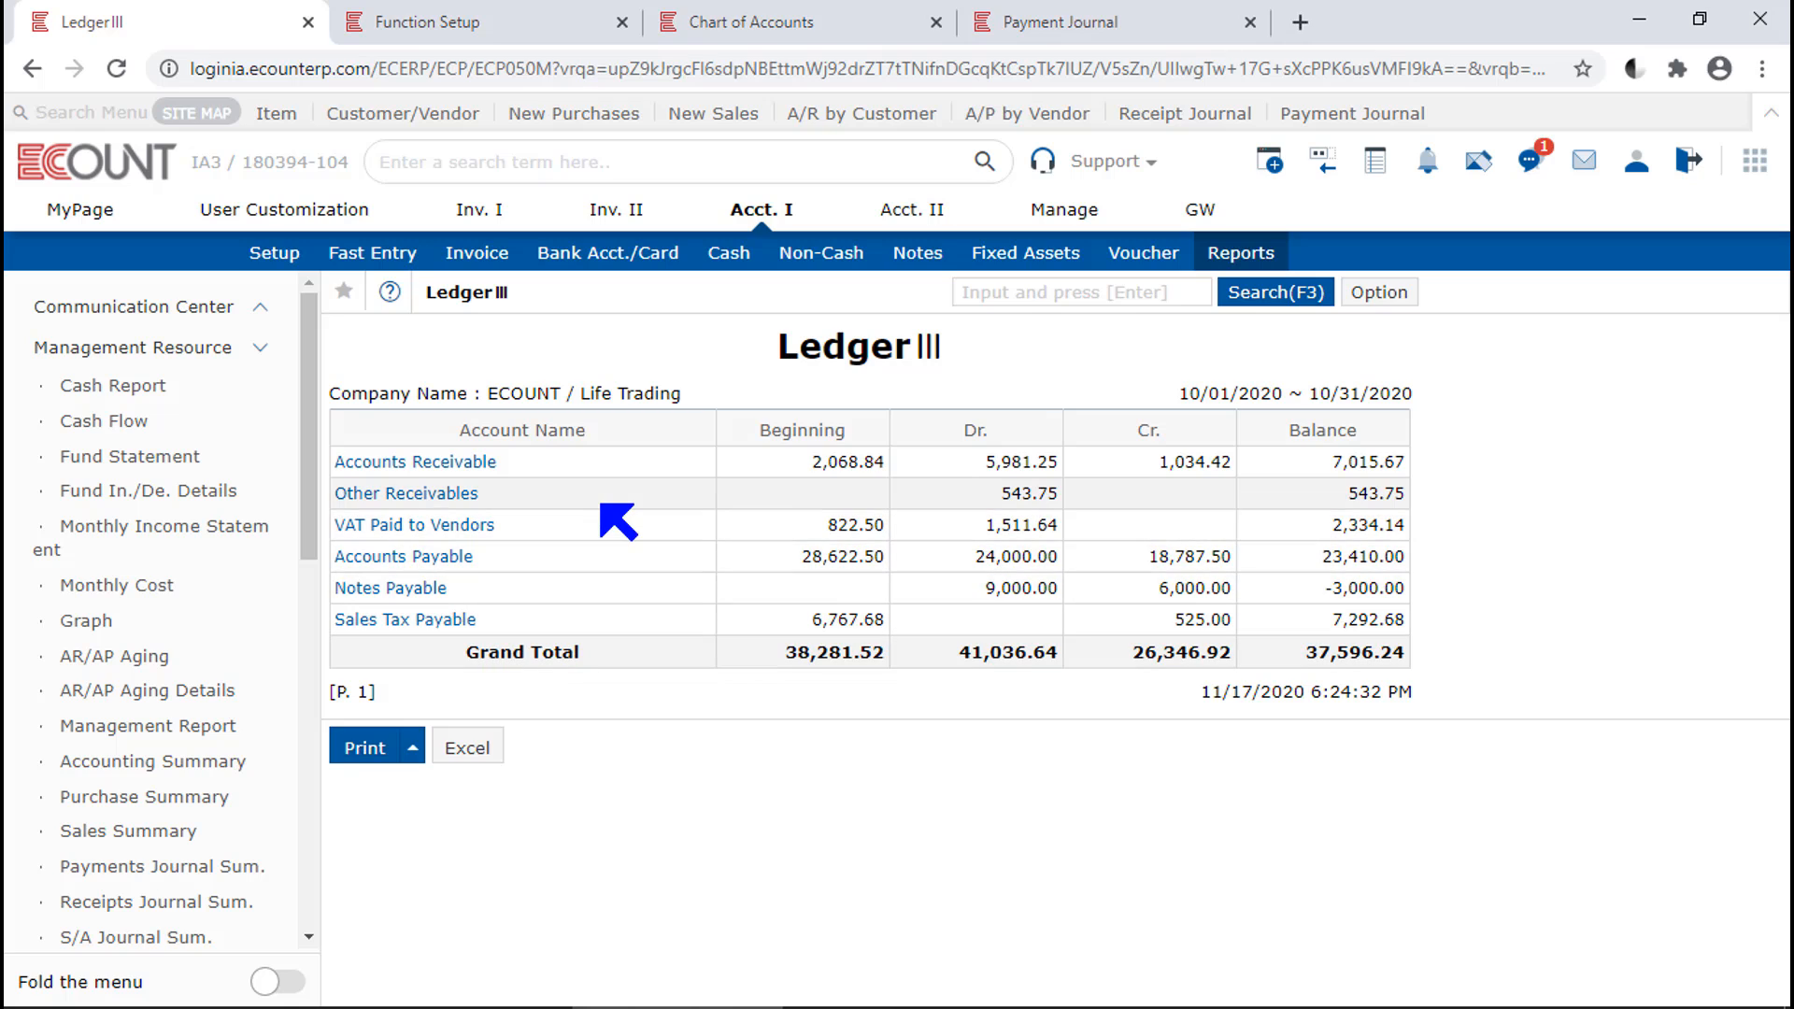
# - View the detailed Accounts Payable ledger for Life Trading from the account summary, reading all its lines, and close it
pyautogui.click(448, 557)
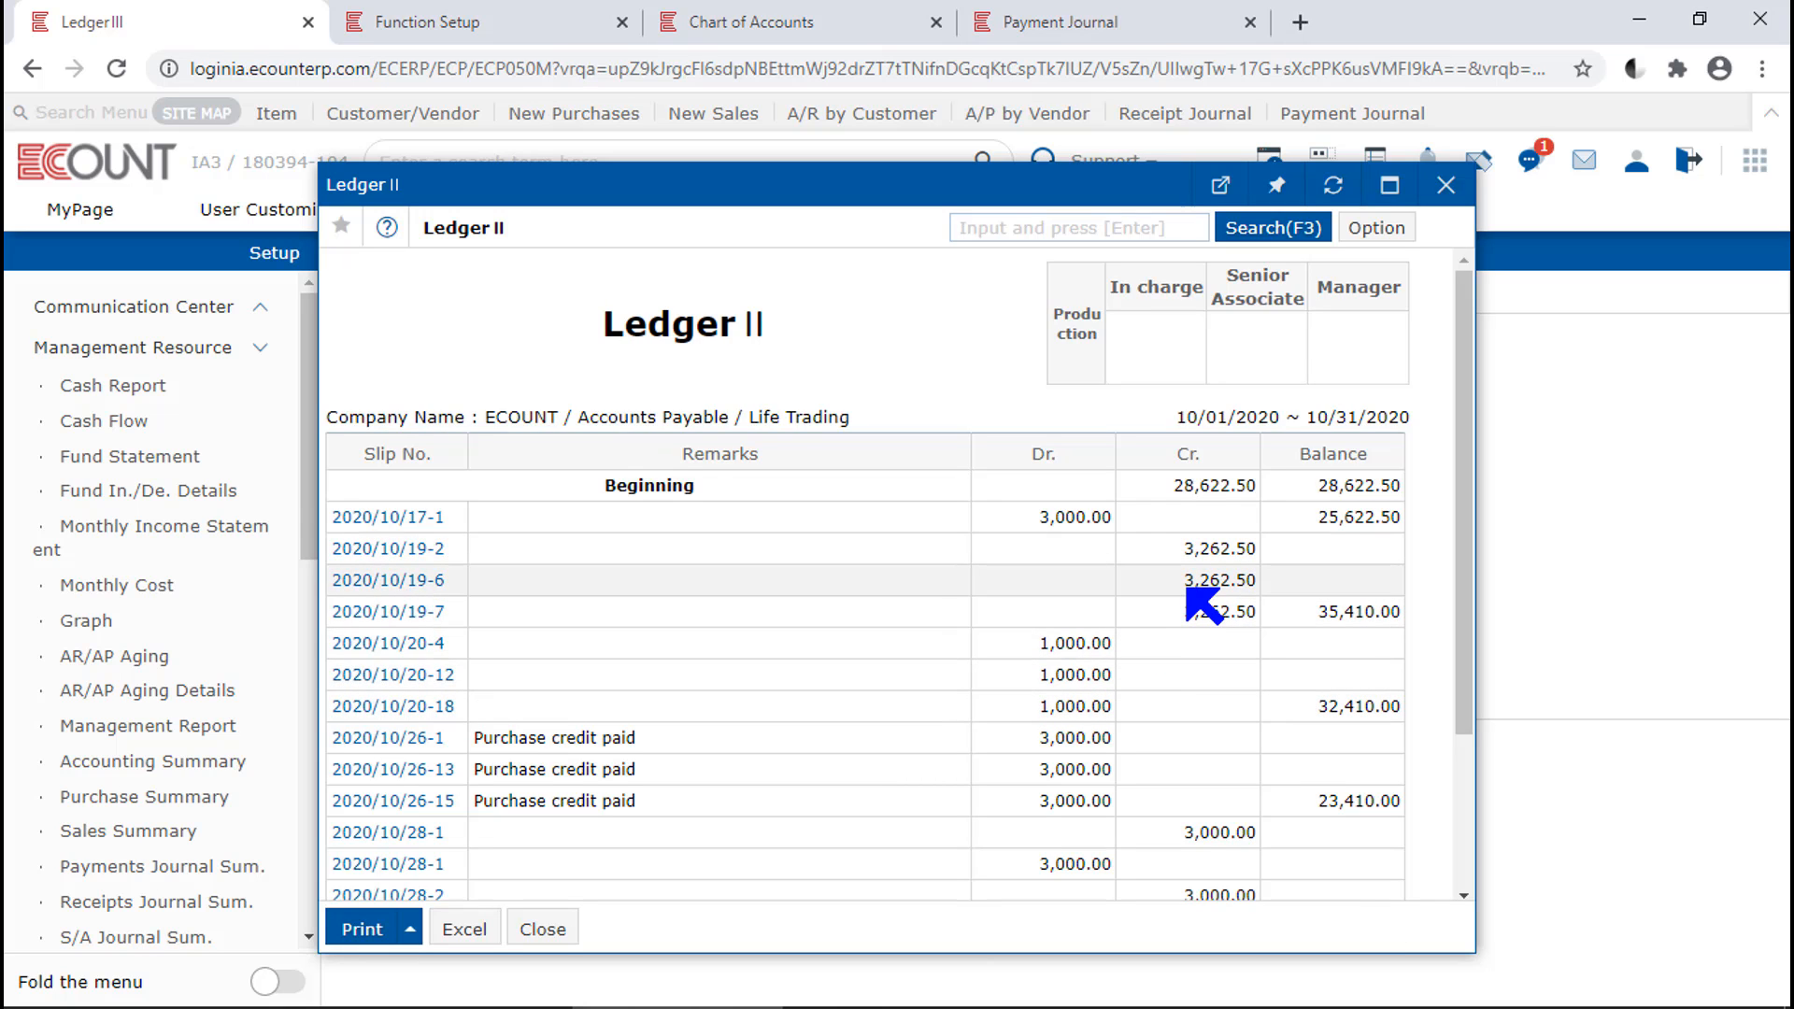
pyautogui.scroll(-2, 1204, 606)
pyautogui.scroll(-1, 1203, 605)
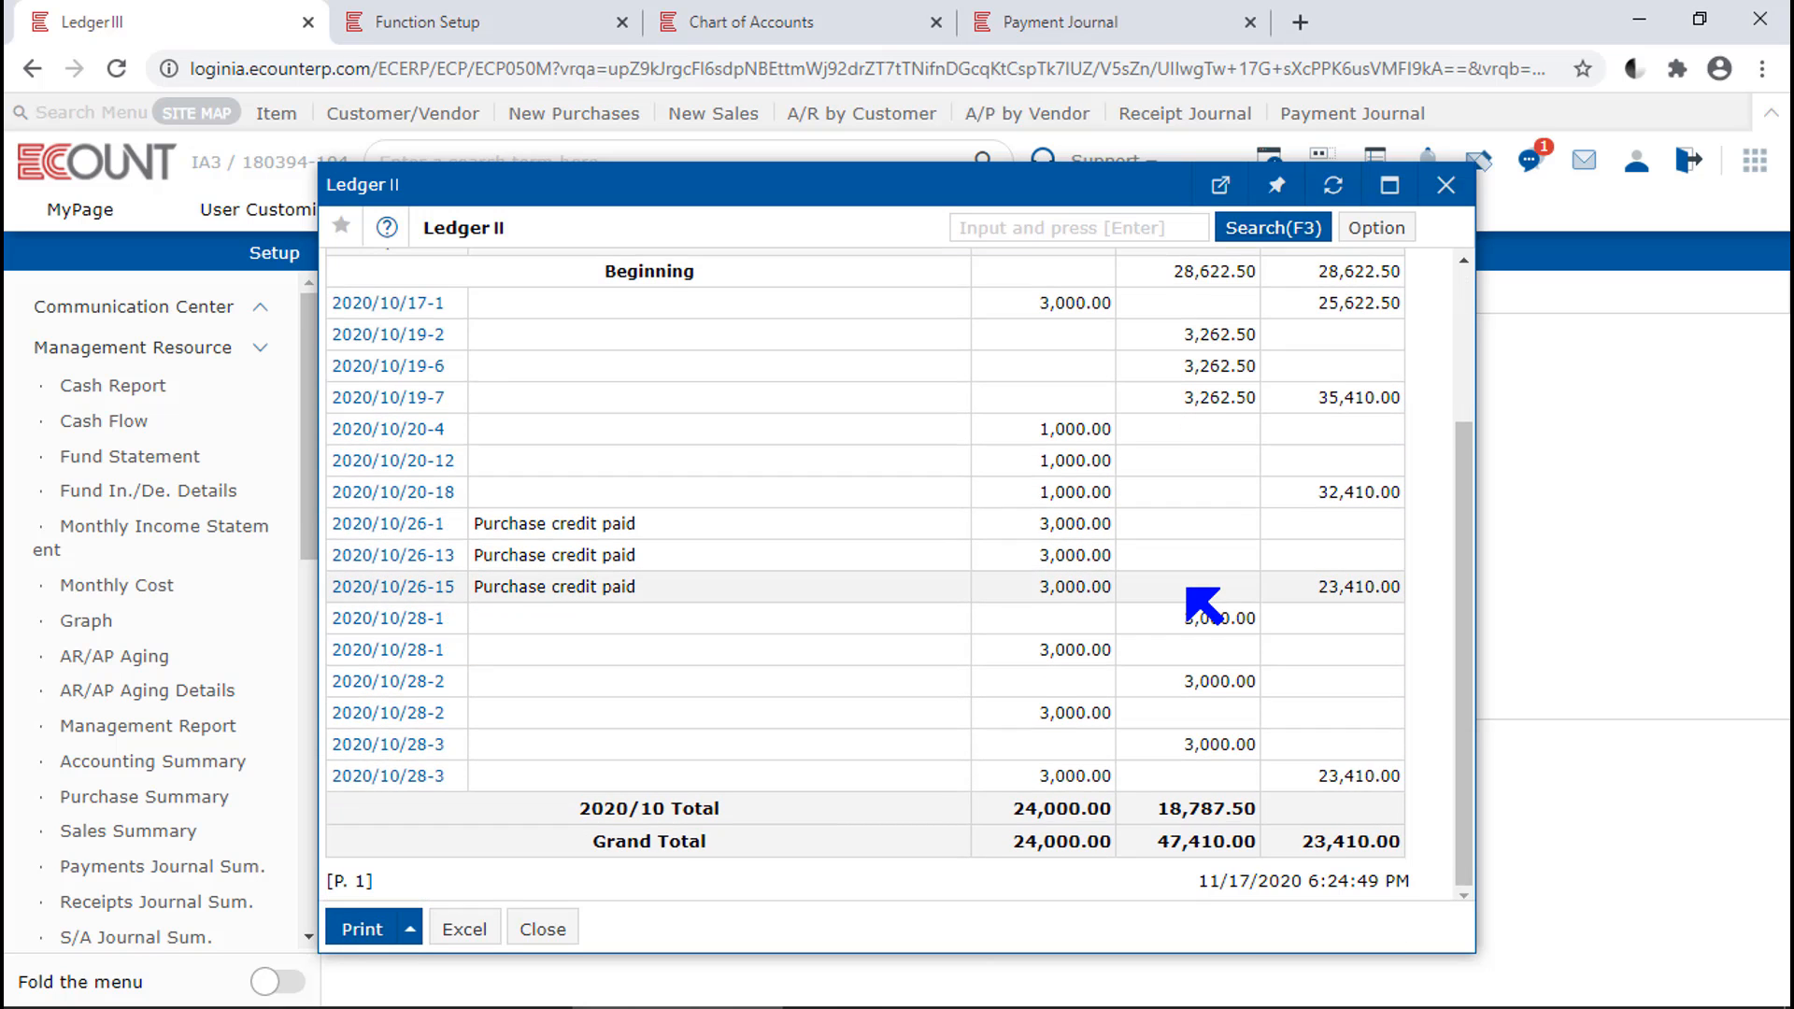
pyautogui.scroll(3, 1203, 606)
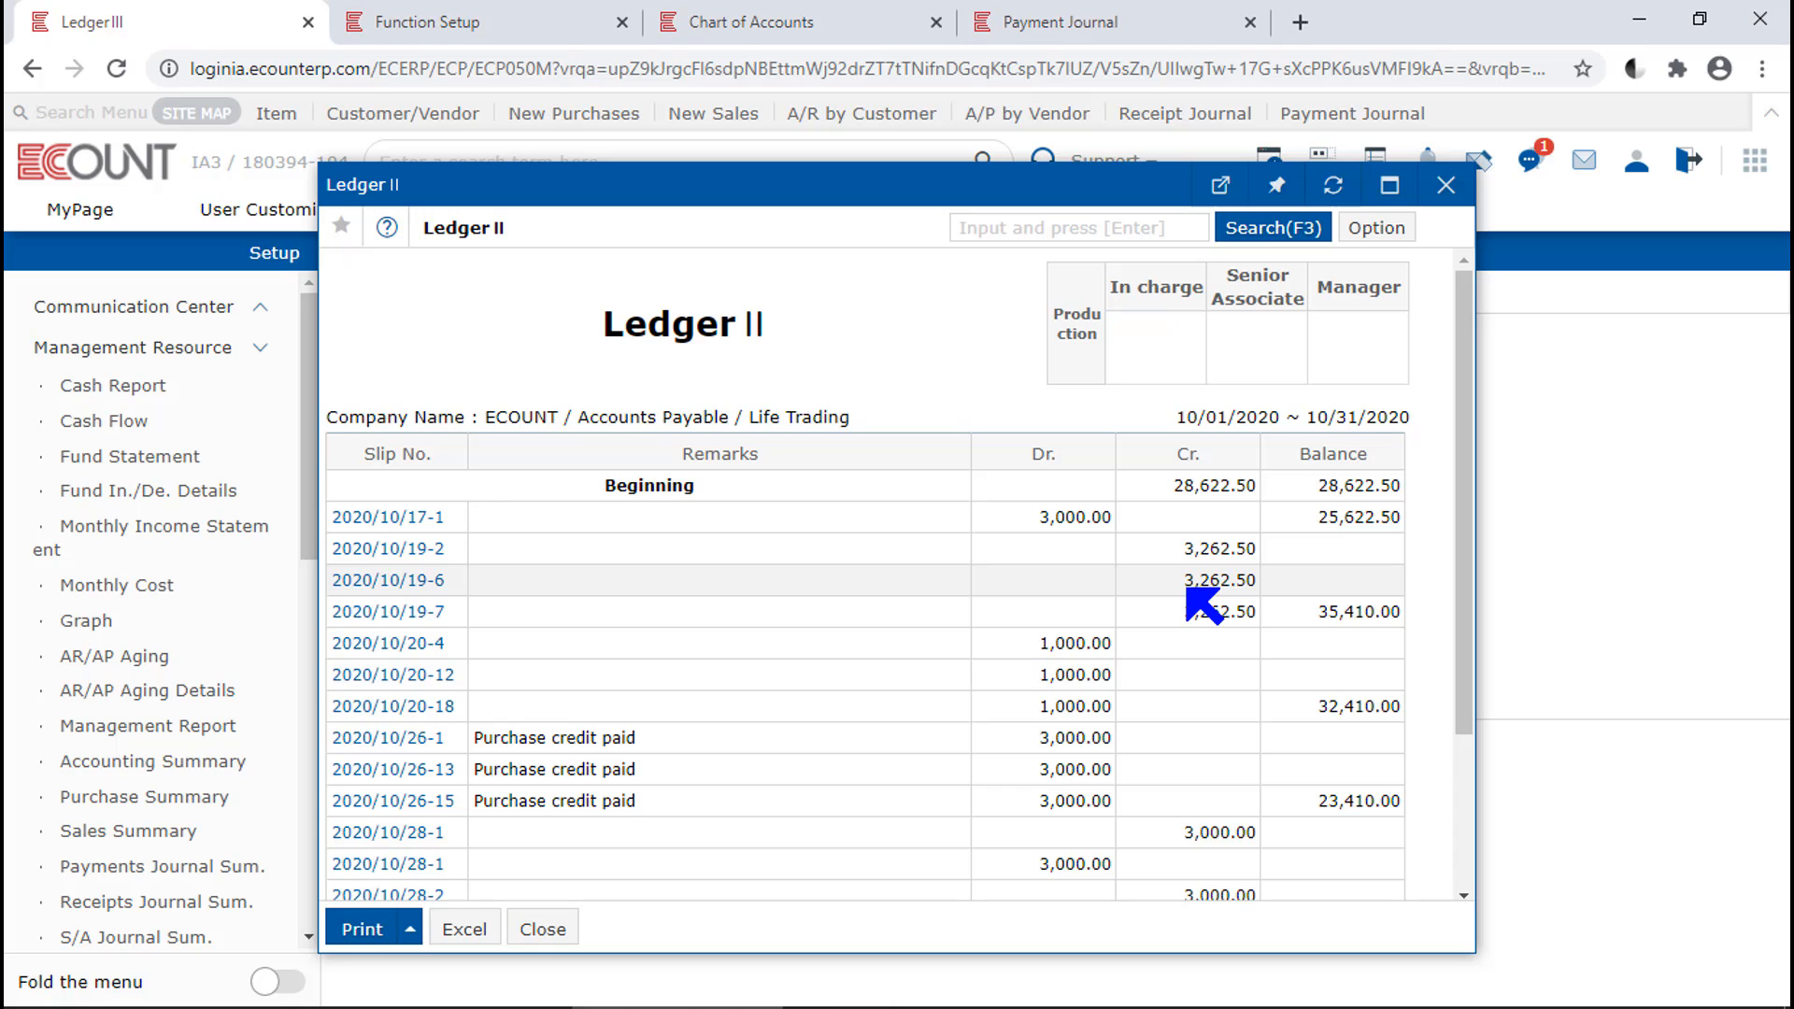
pyautogui.click(1446, 185)
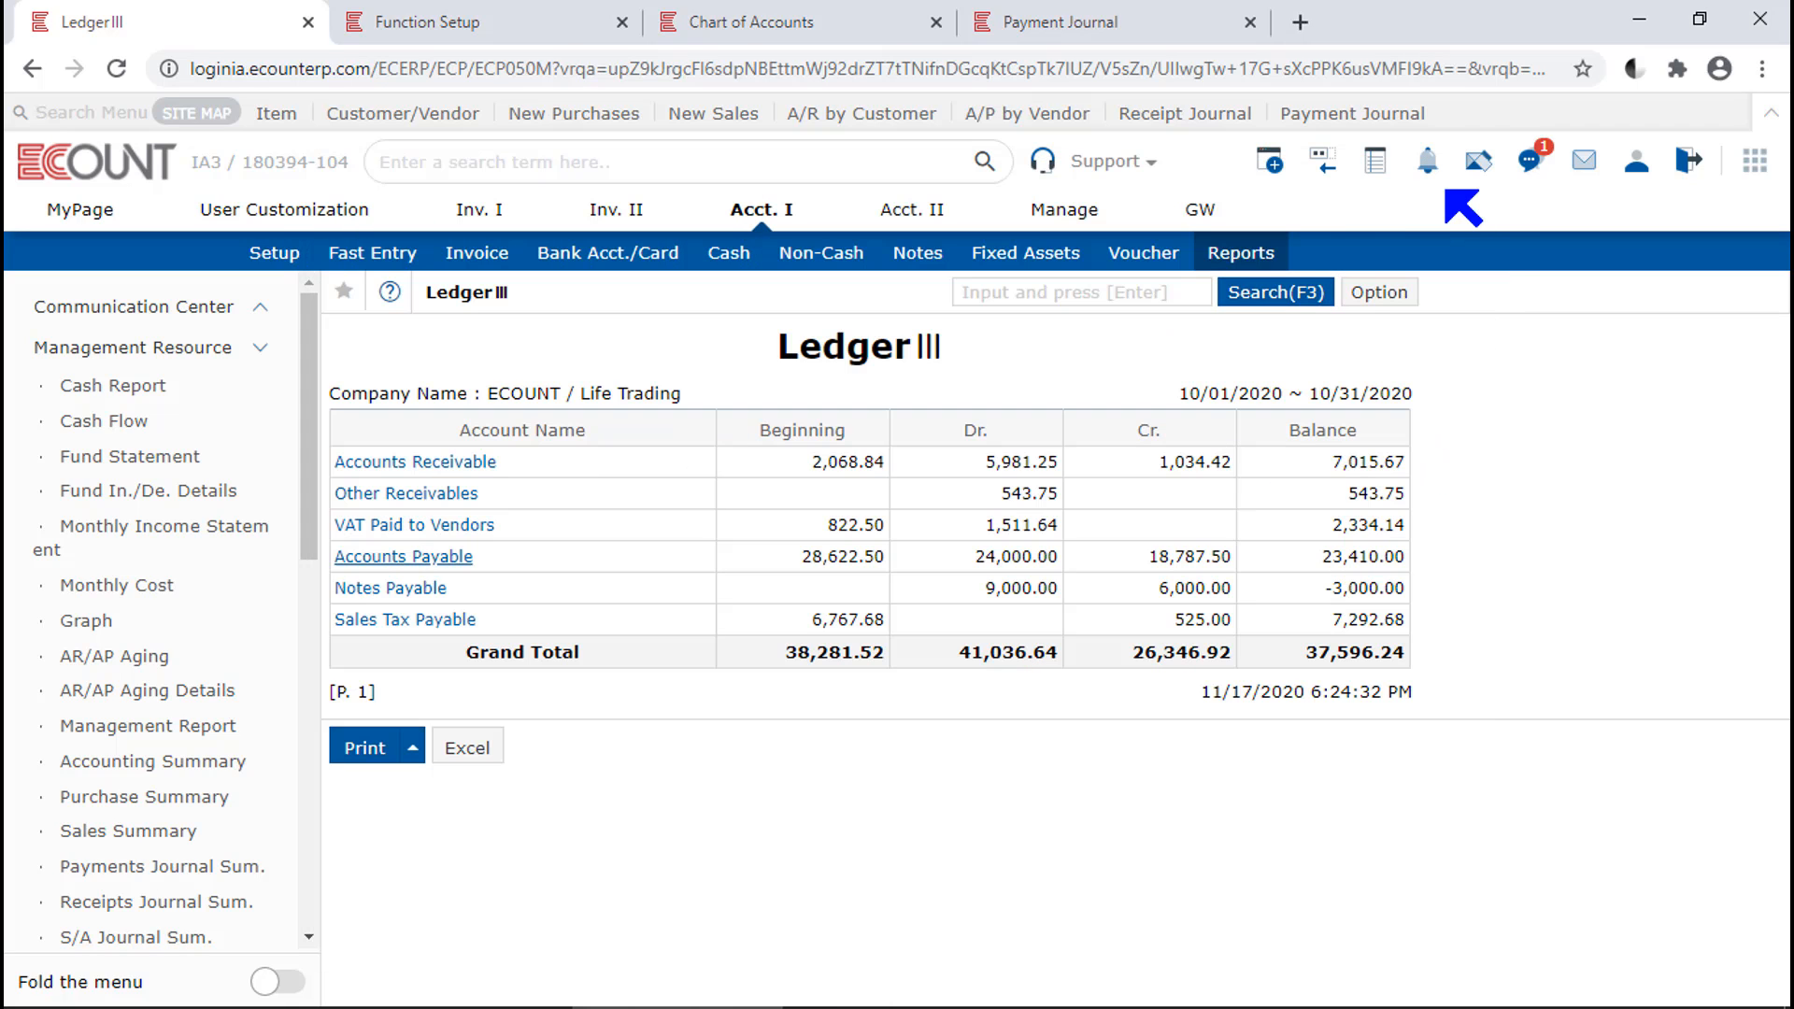
# - Open the Ledger IV report from the accounting reports and examine its Account Code and Remarks search conditions
pyautogui.click(1255, 252)
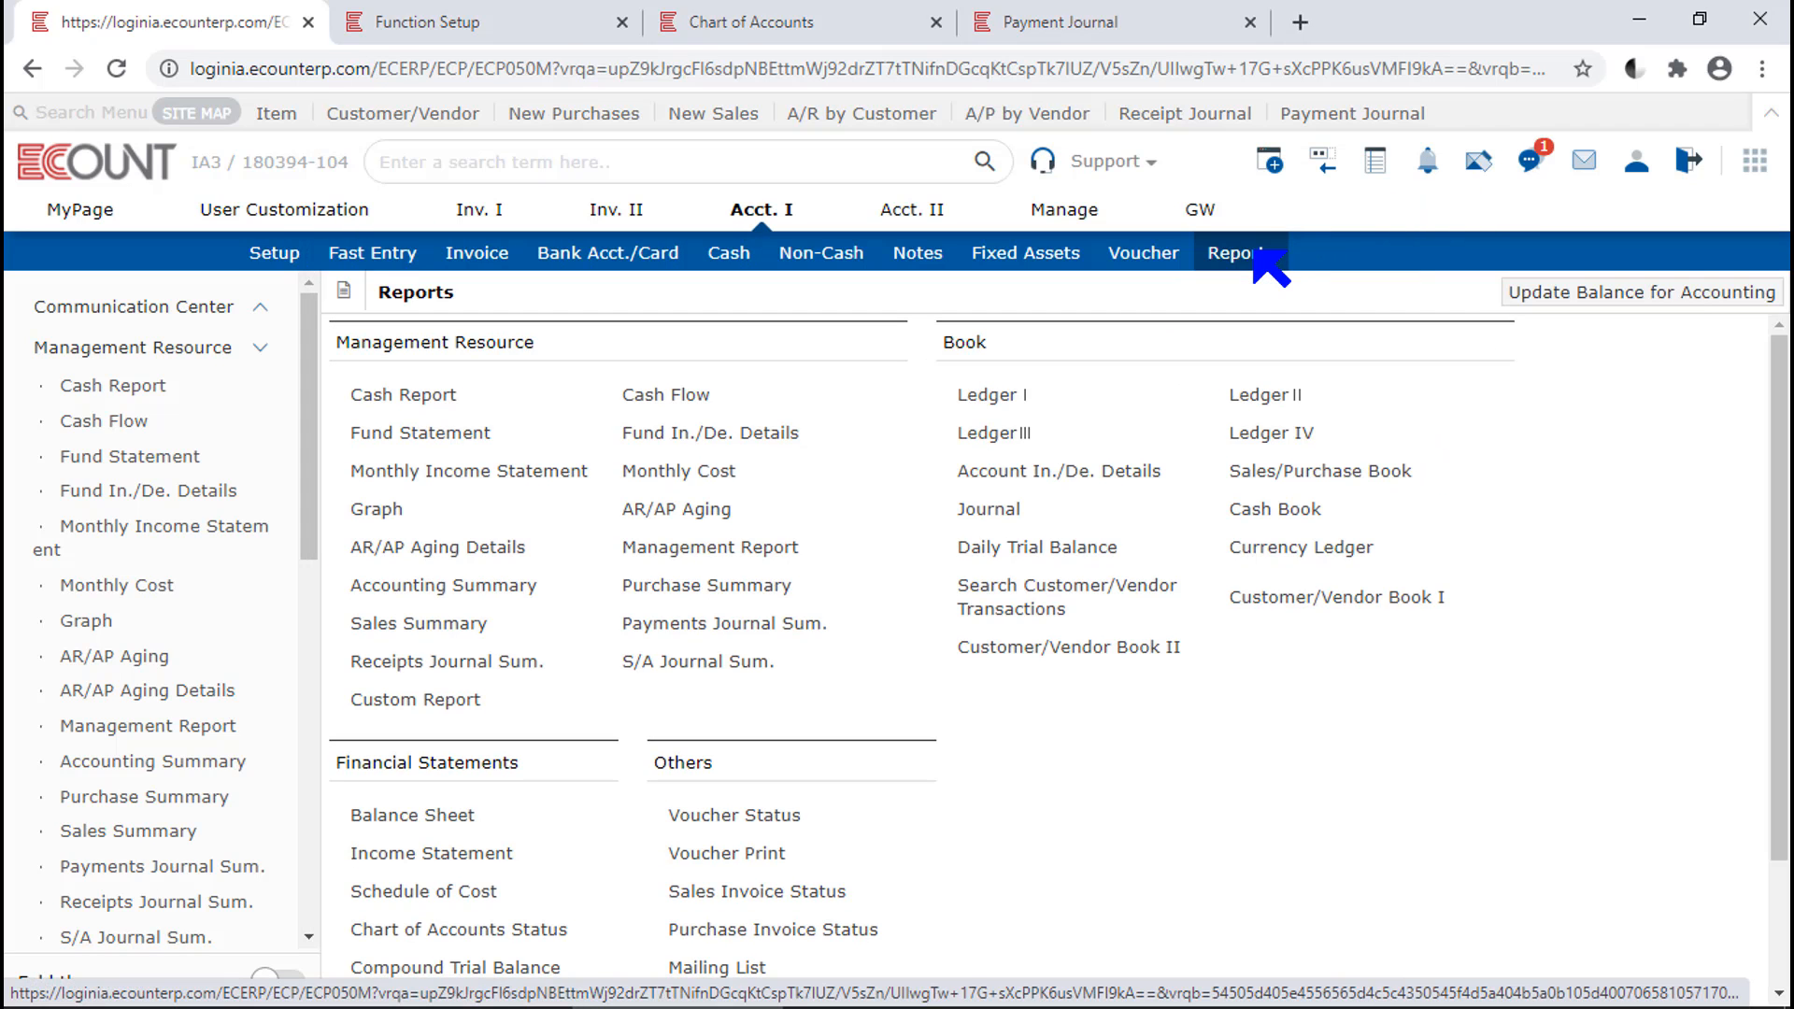
pyautogui.click(1291, 440)
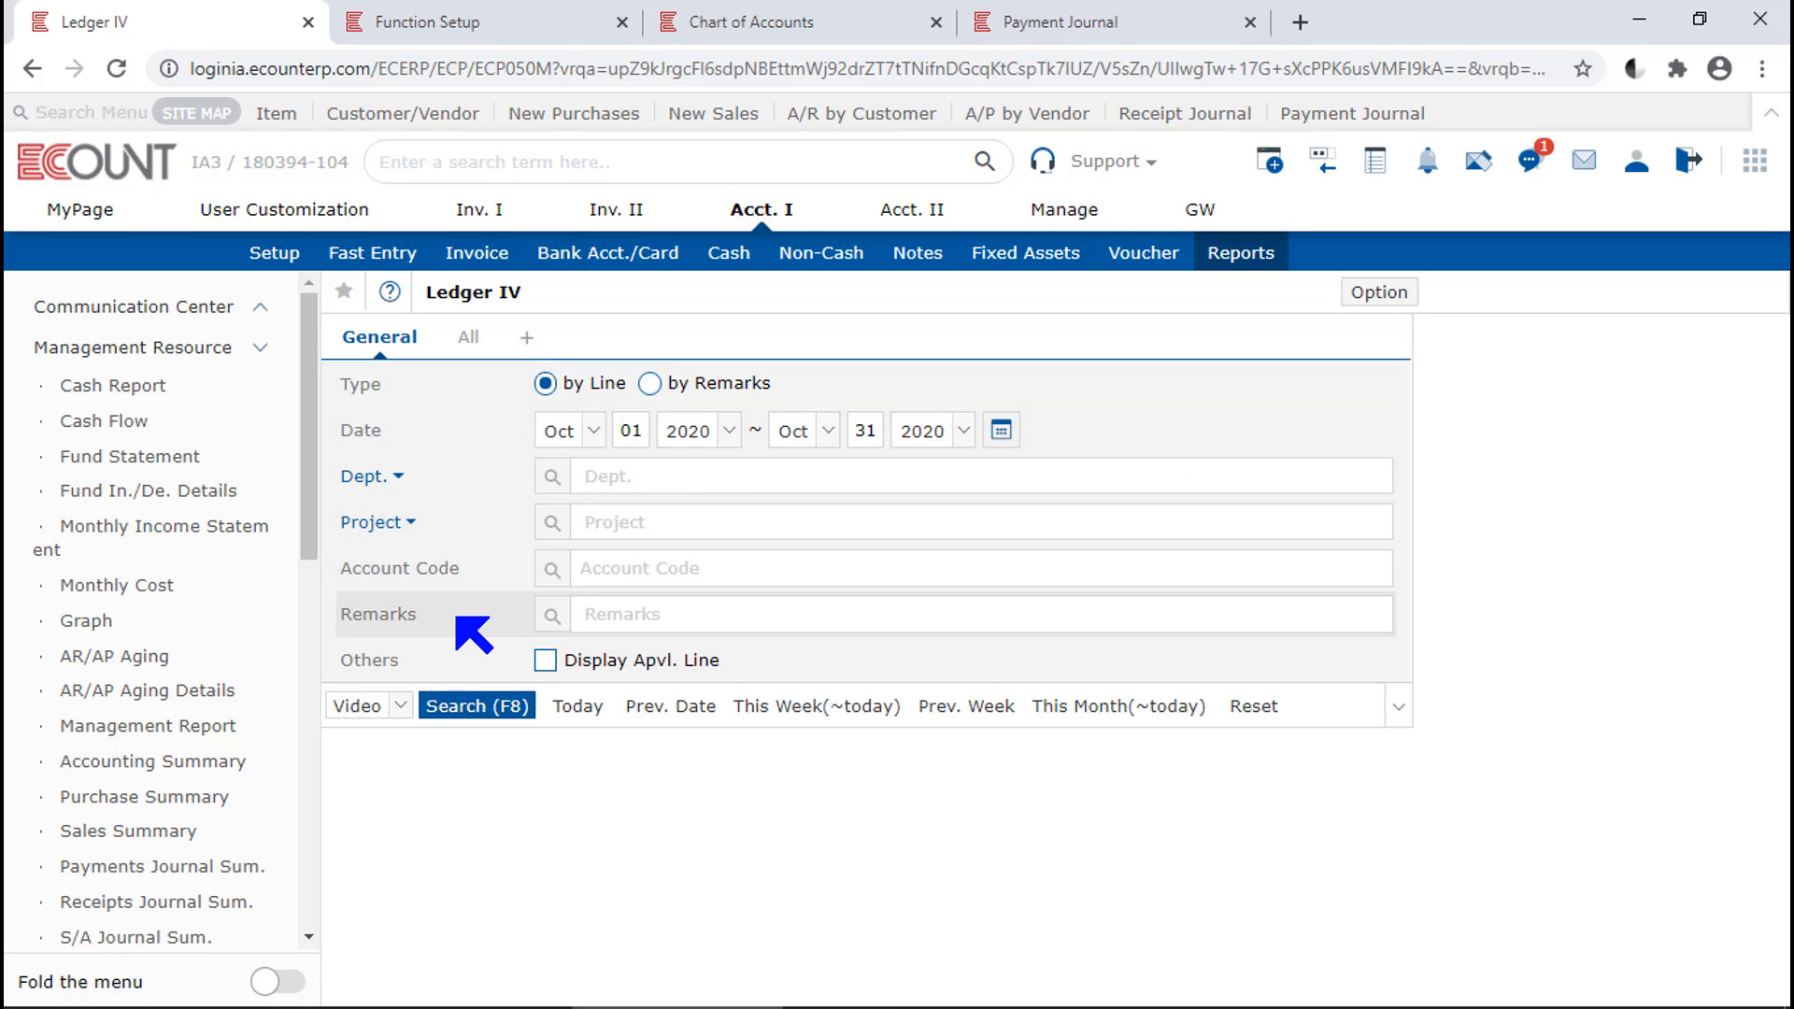
# - Check in the accounting Function Setup that Management by Account Remarks is set to Use and applied to the input screen
pyautogui.click(539, 17)
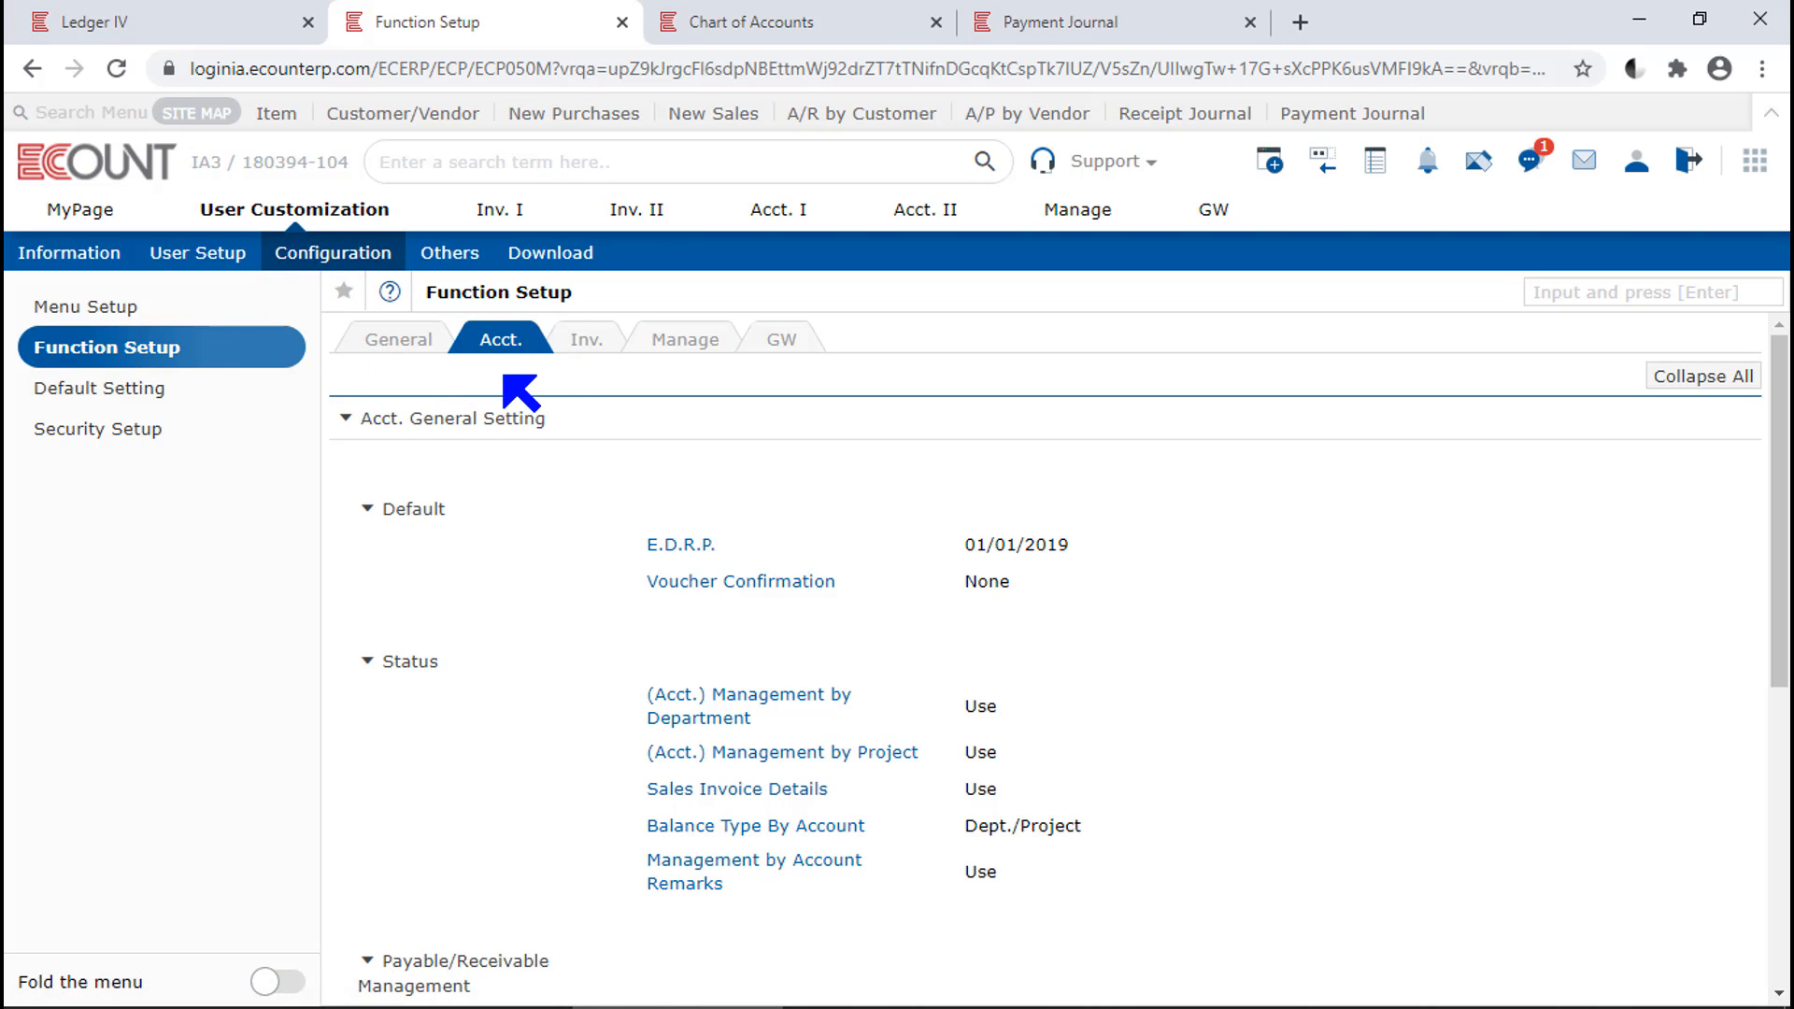
pyautogui.click(755, 871)
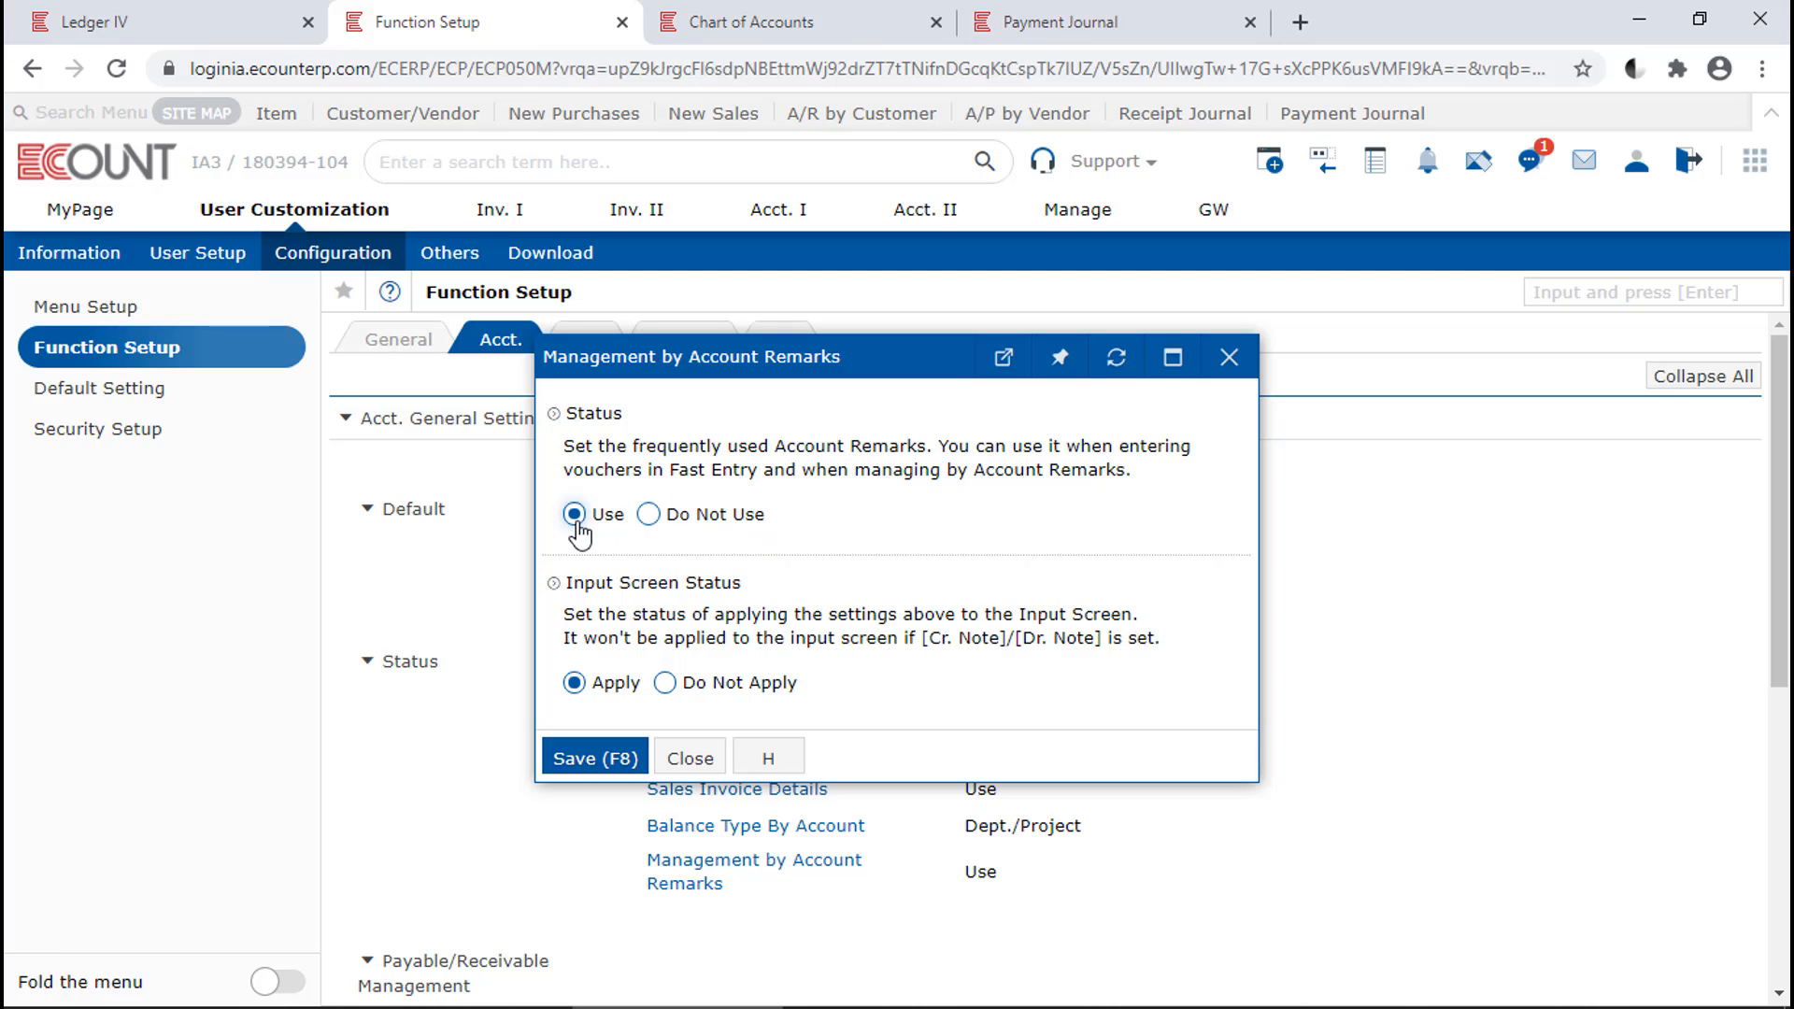
pyautogui.click(634, 761)
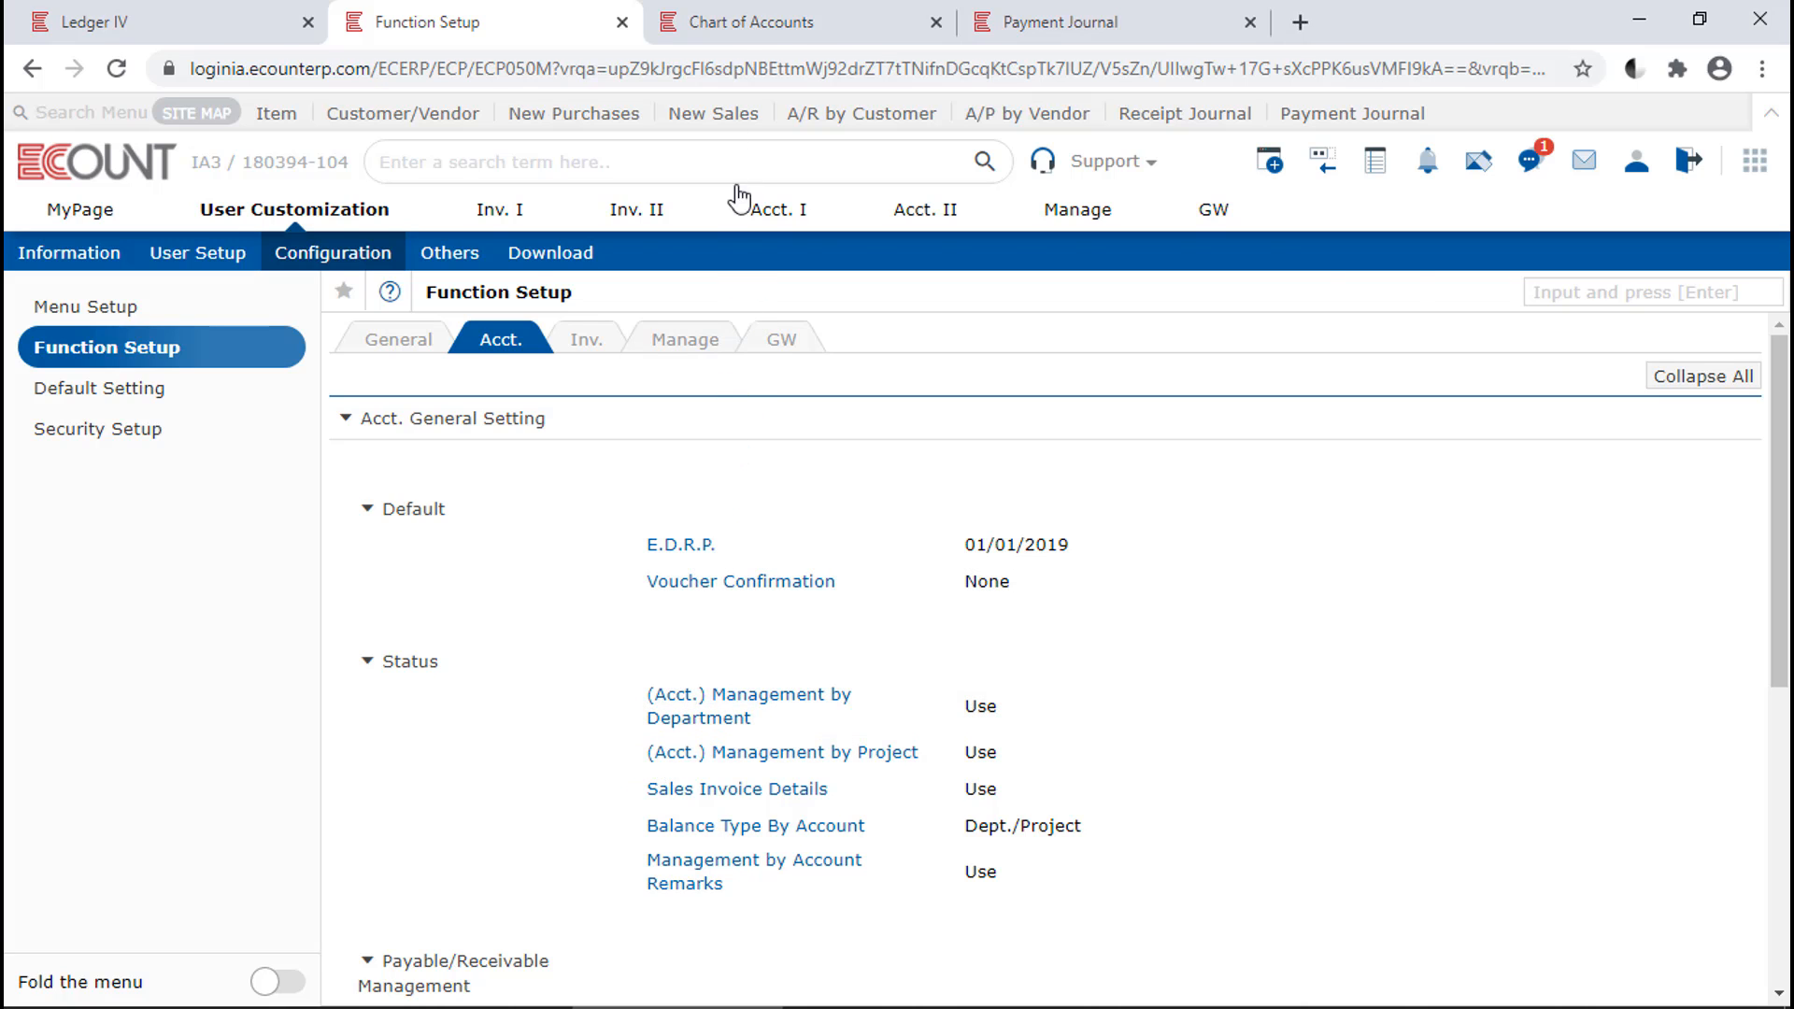
# - Search the Chart of Accounts for account code 8279
pyautogui.click(750, 28)
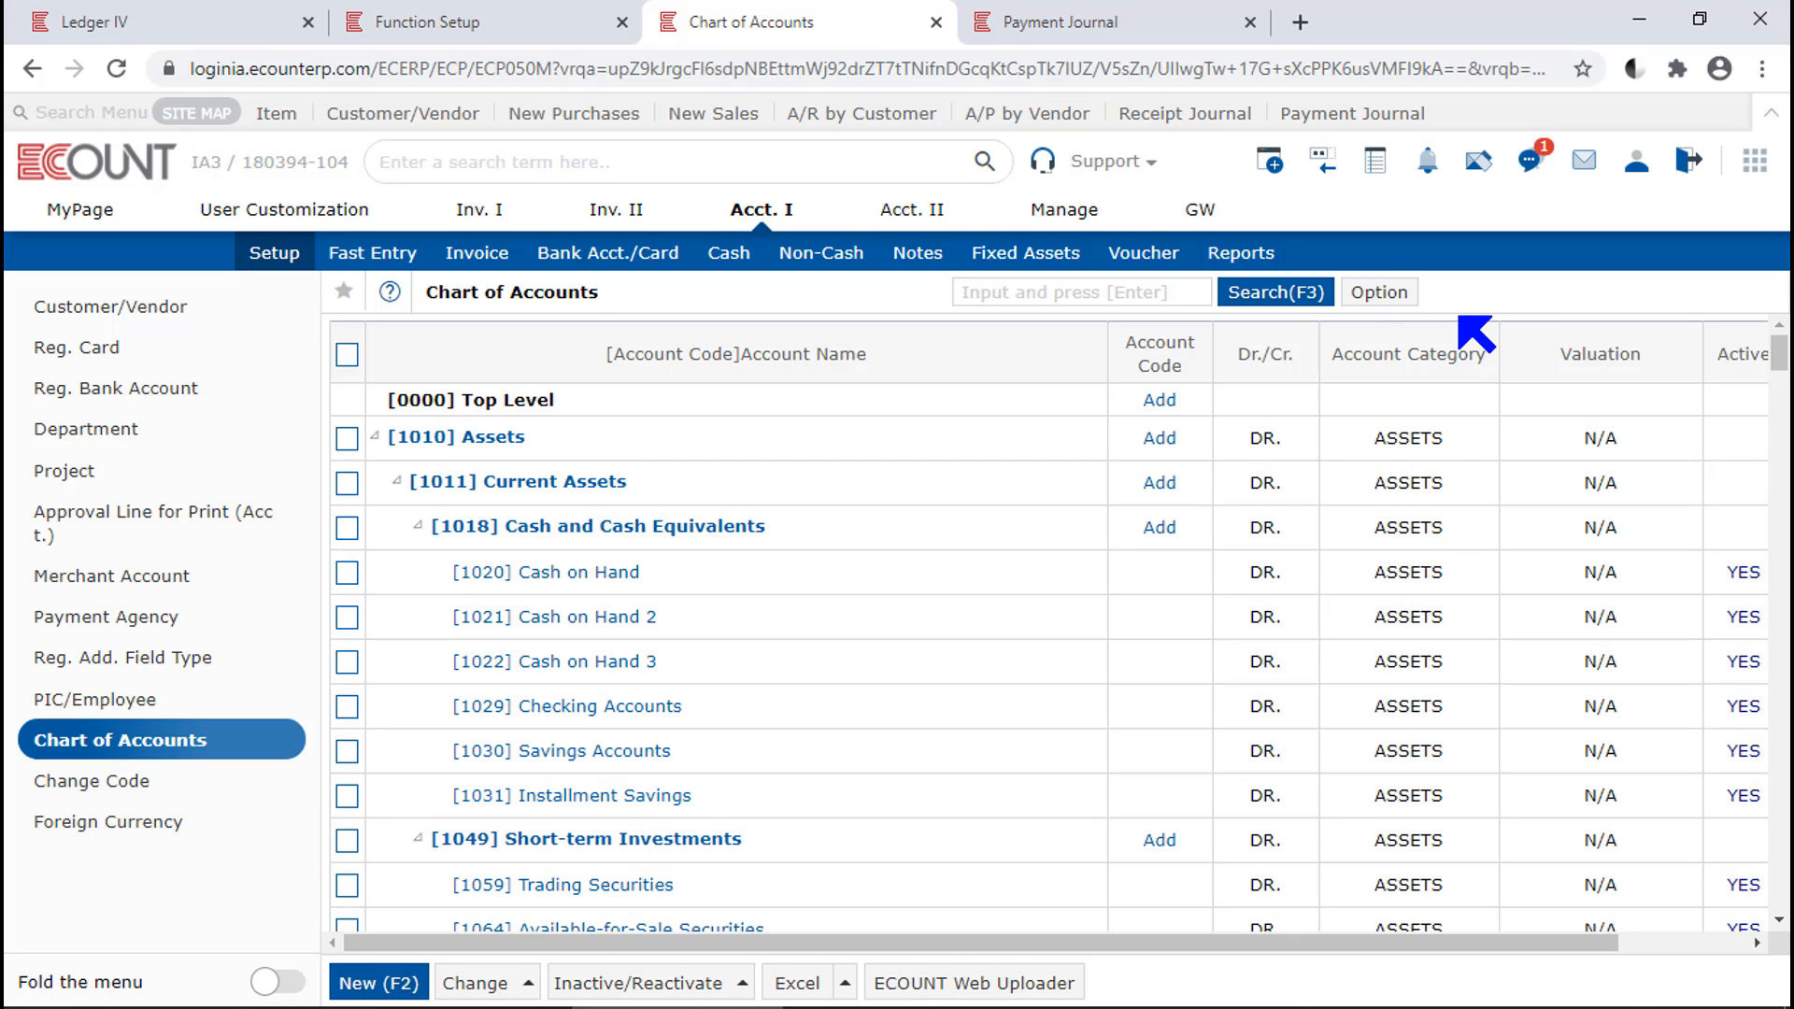
pyautogui.click(1186, 292)
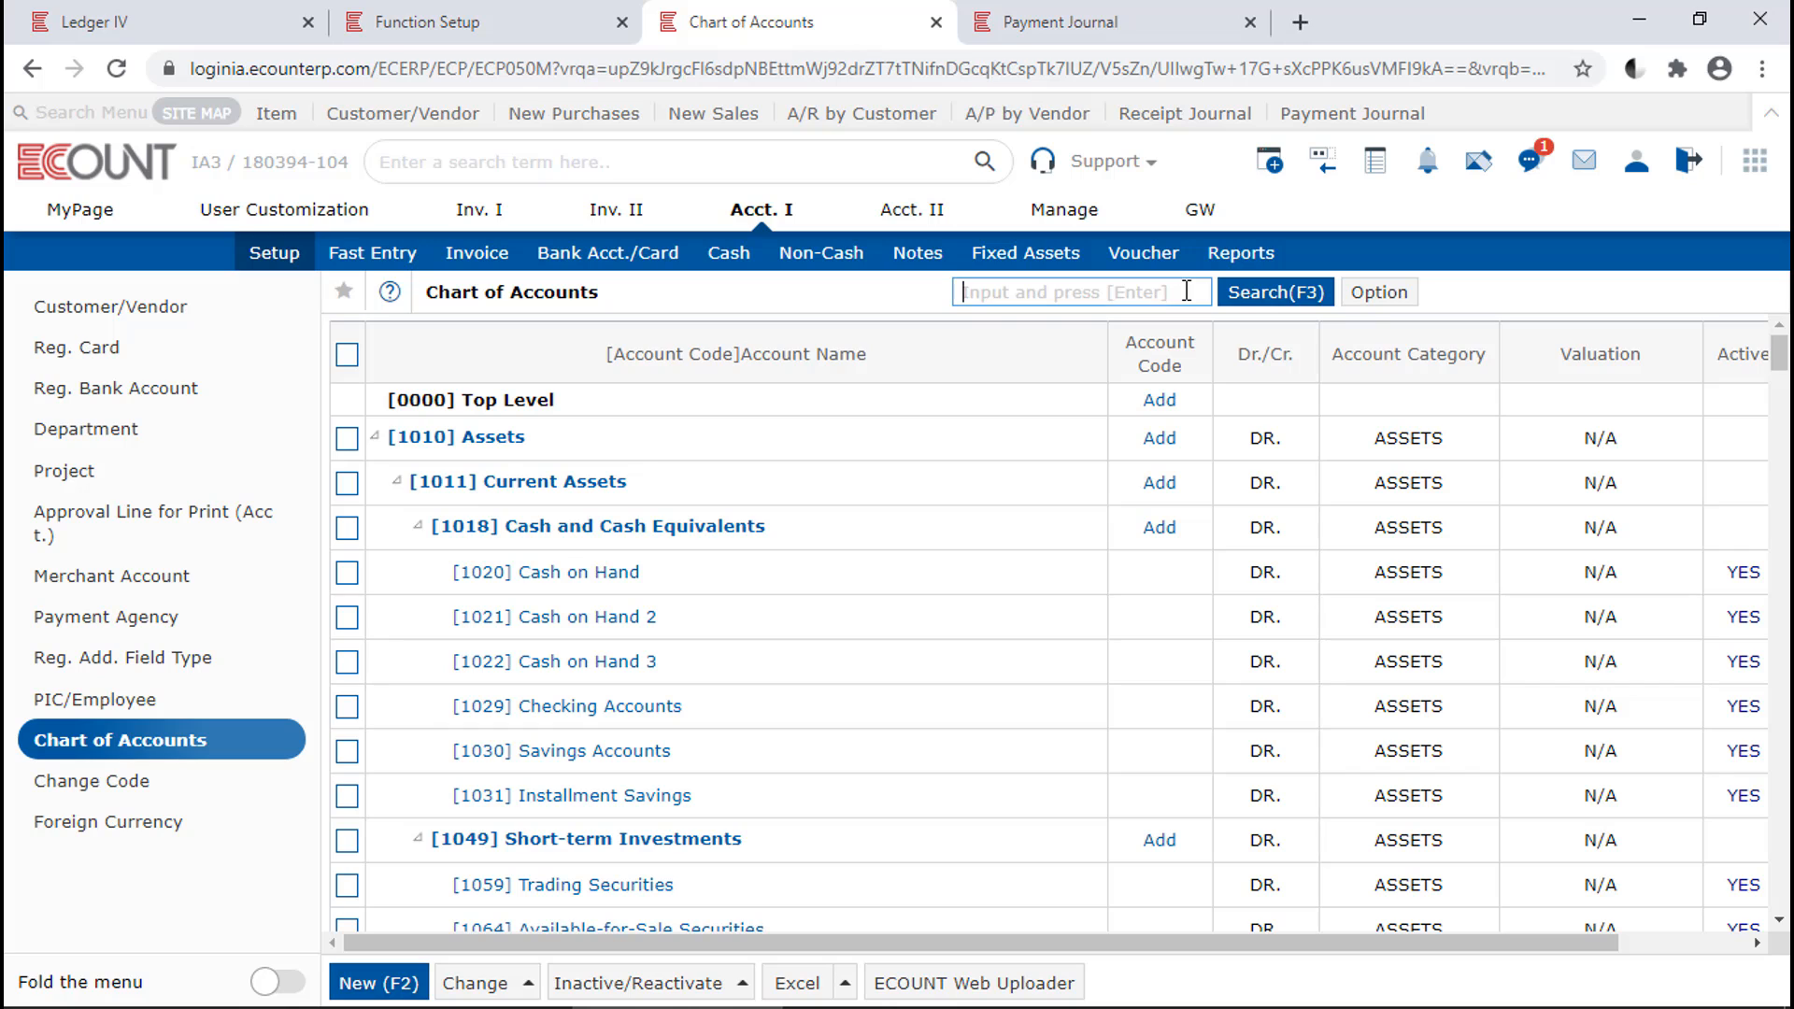
pyautogui.write('8279')
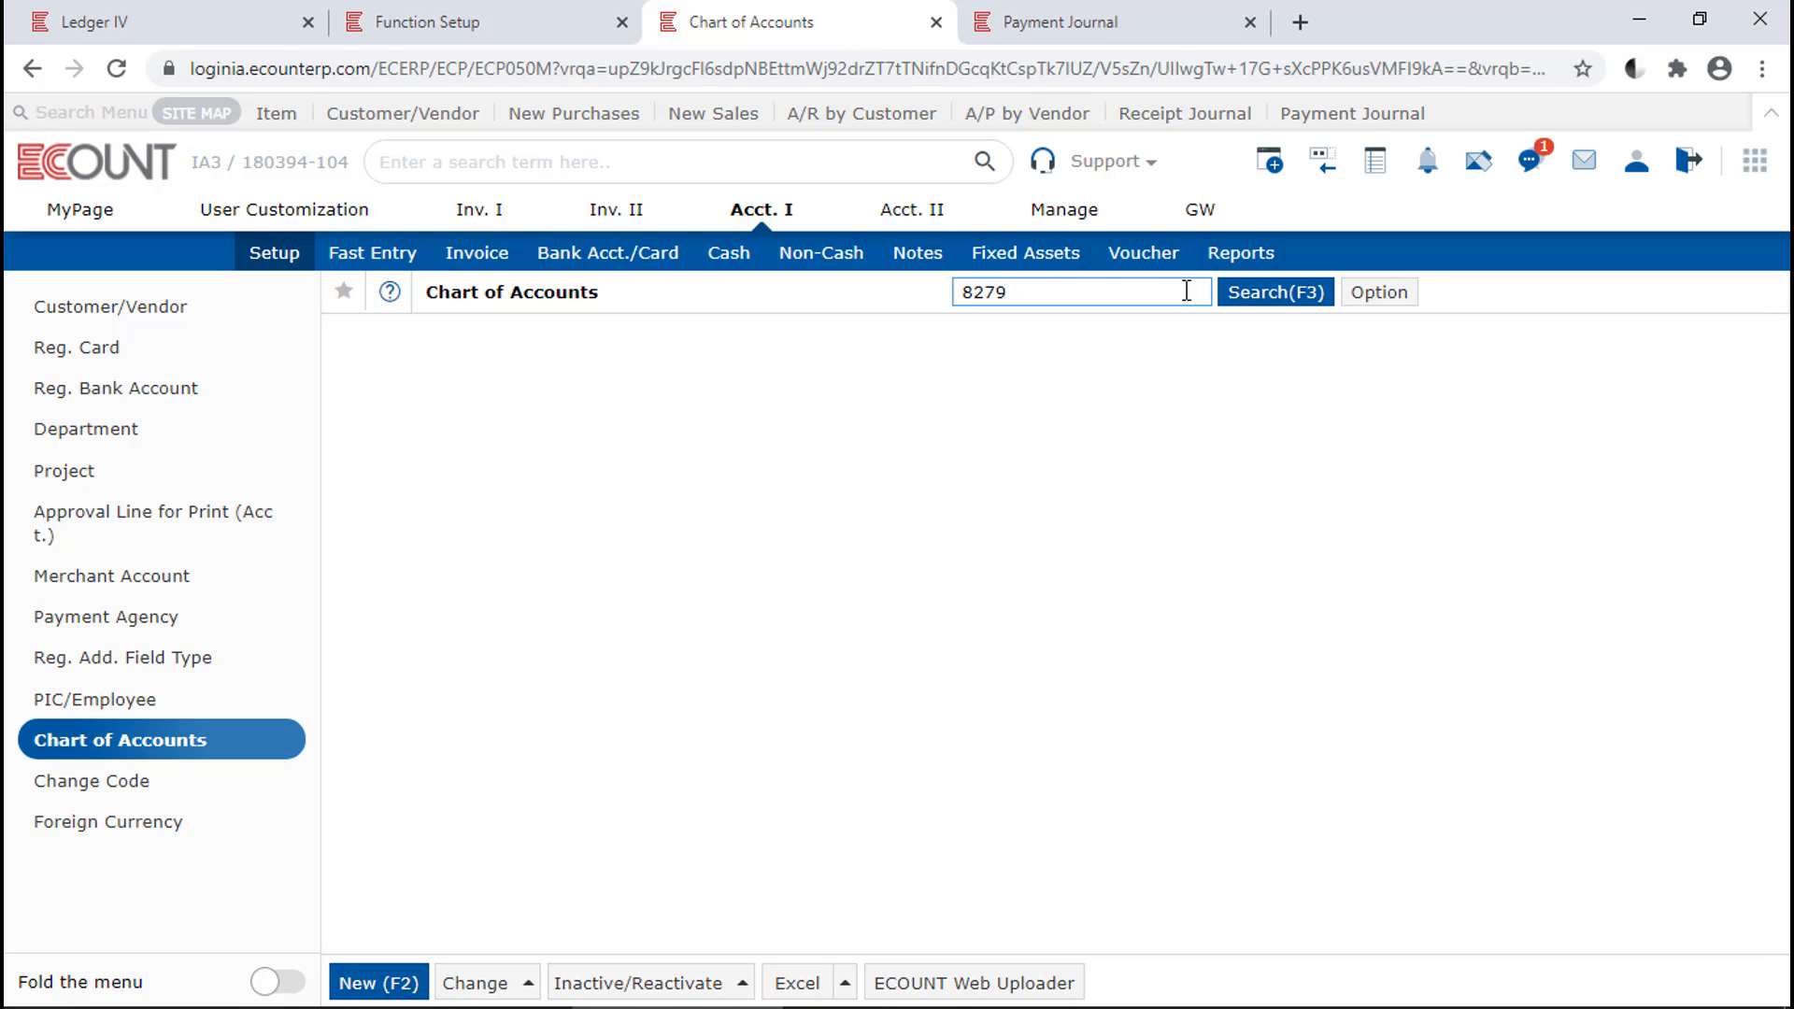
pyautogui.press('Return')
# - Open the Remarks List of account 8279, Automobile Expenses(S&A), and examine its remark codes and names
pyautogui.moveTo(1490, 680); pyautogui.dragTo(1589, 679)
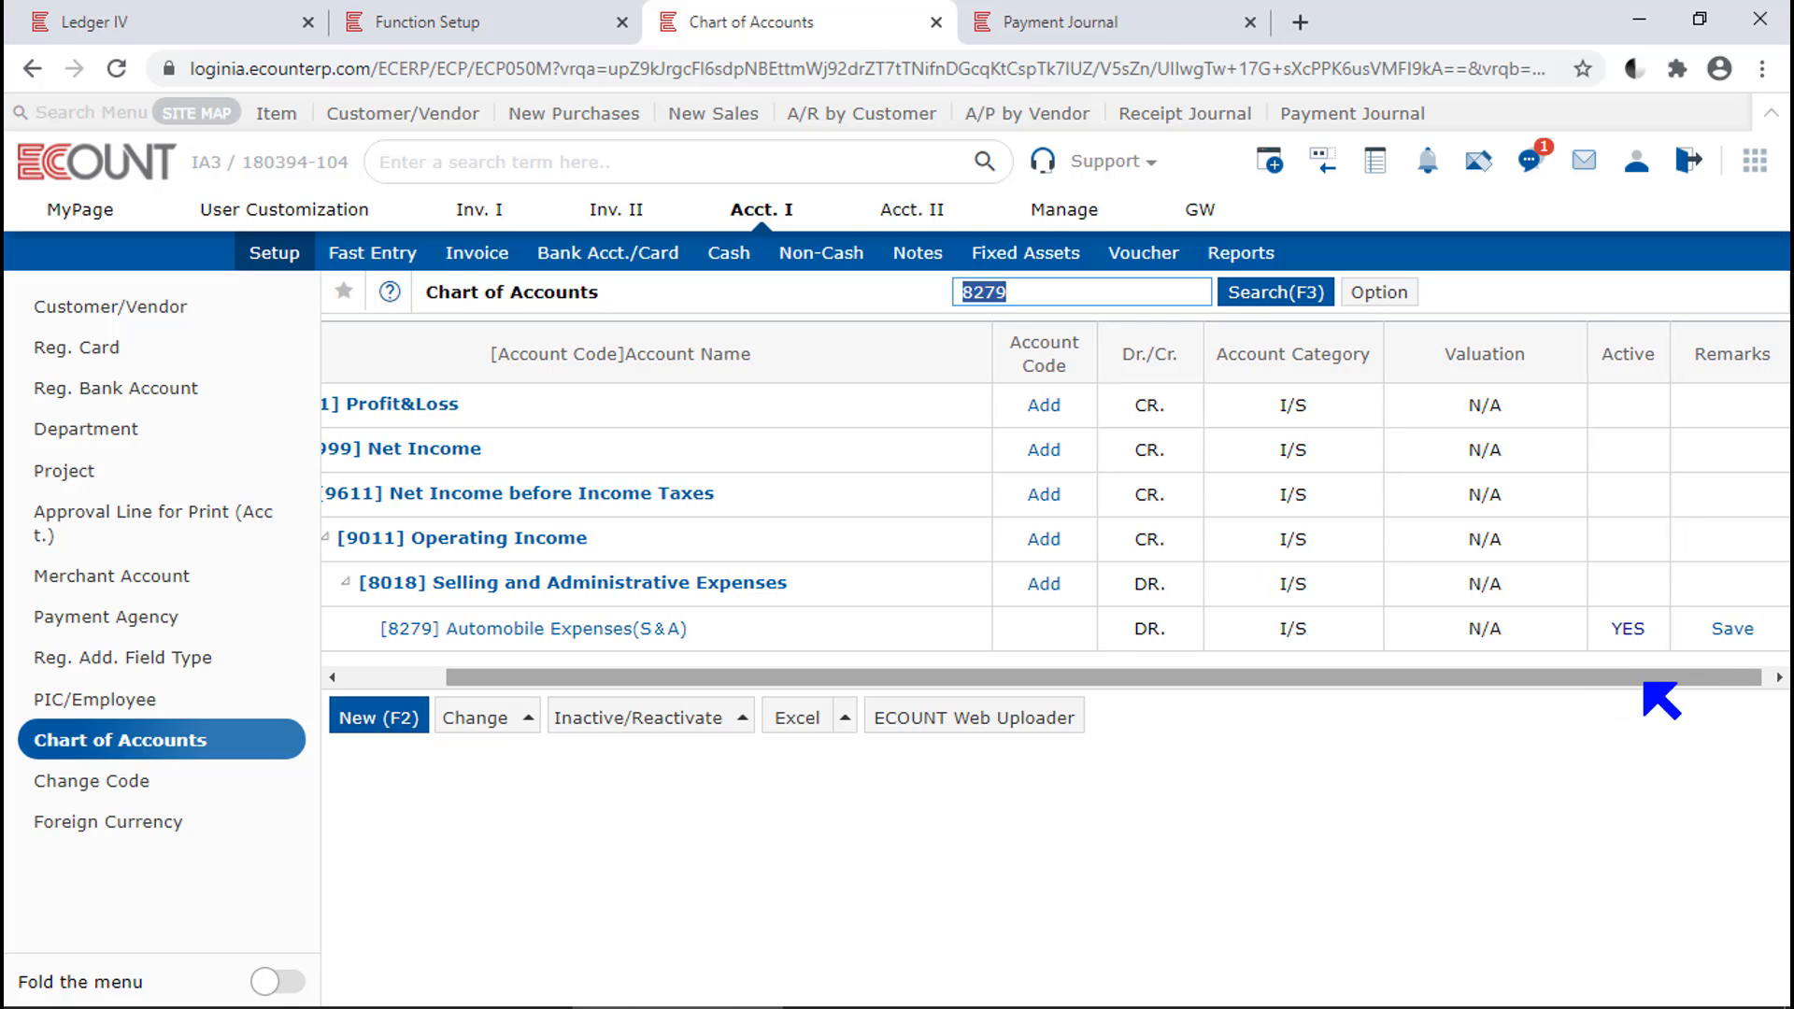
pyautogui.click(1722, 641)
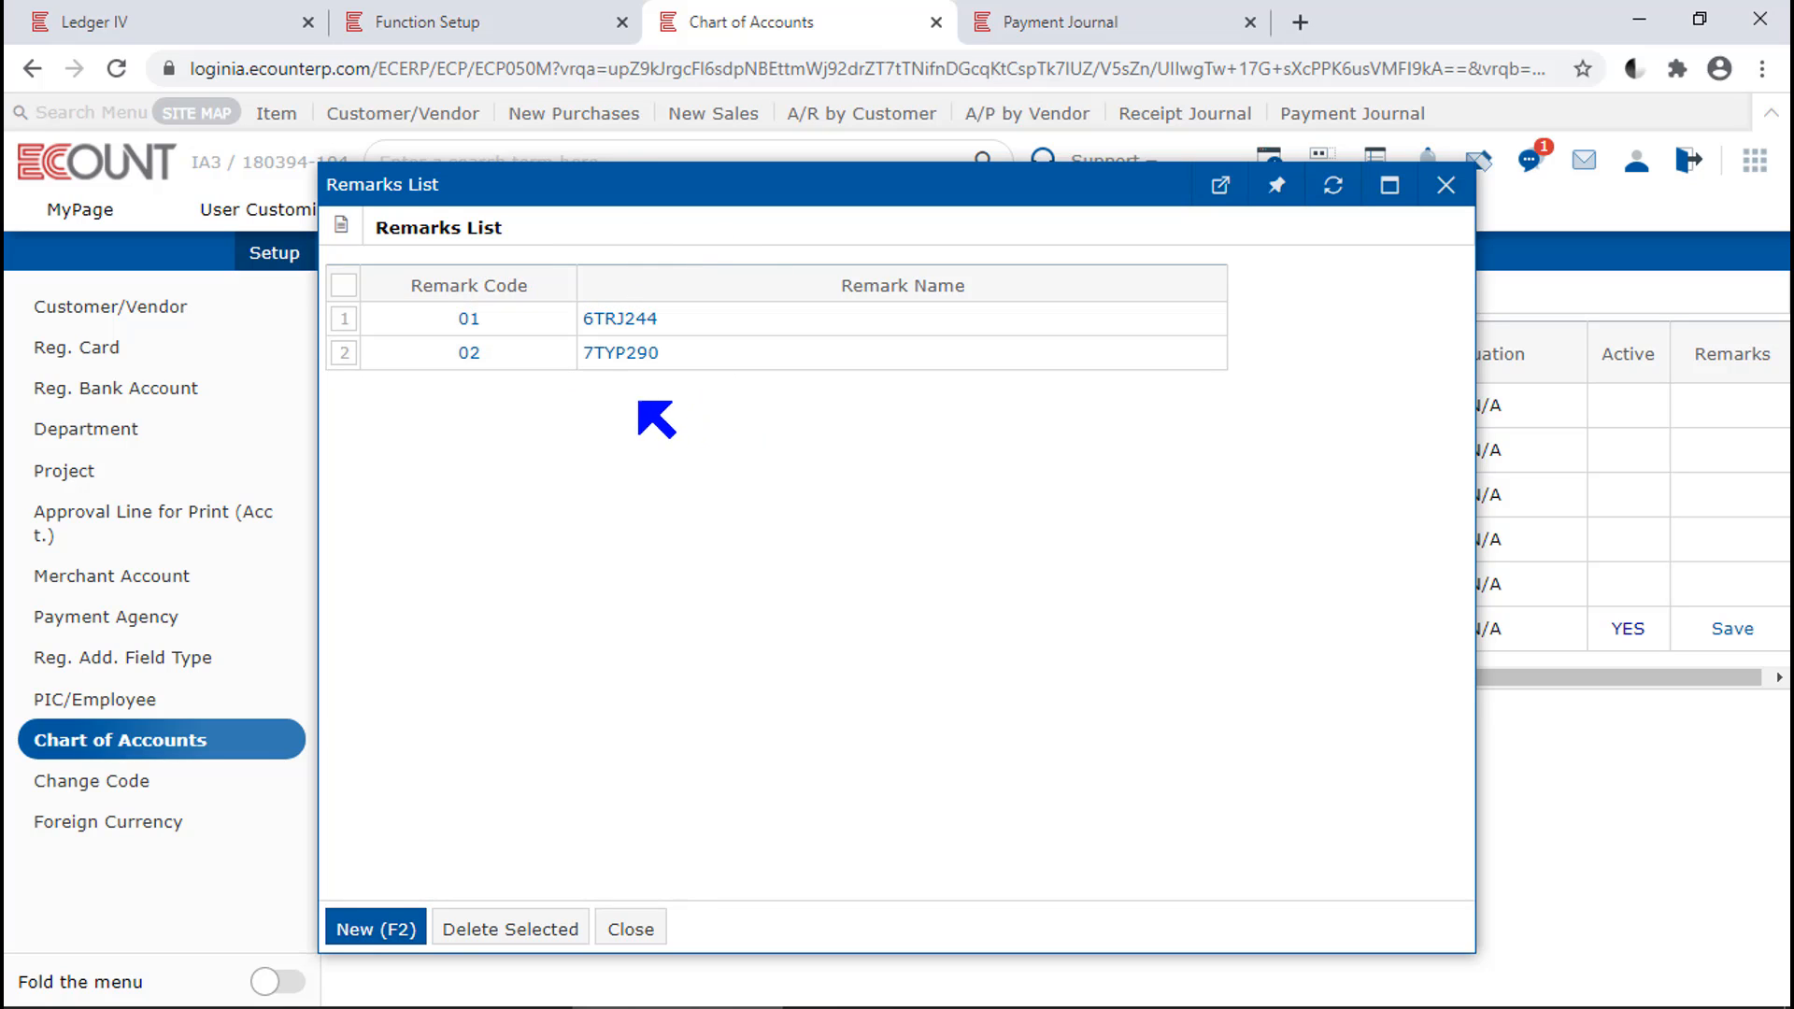
pyautogui.click(375, 929)
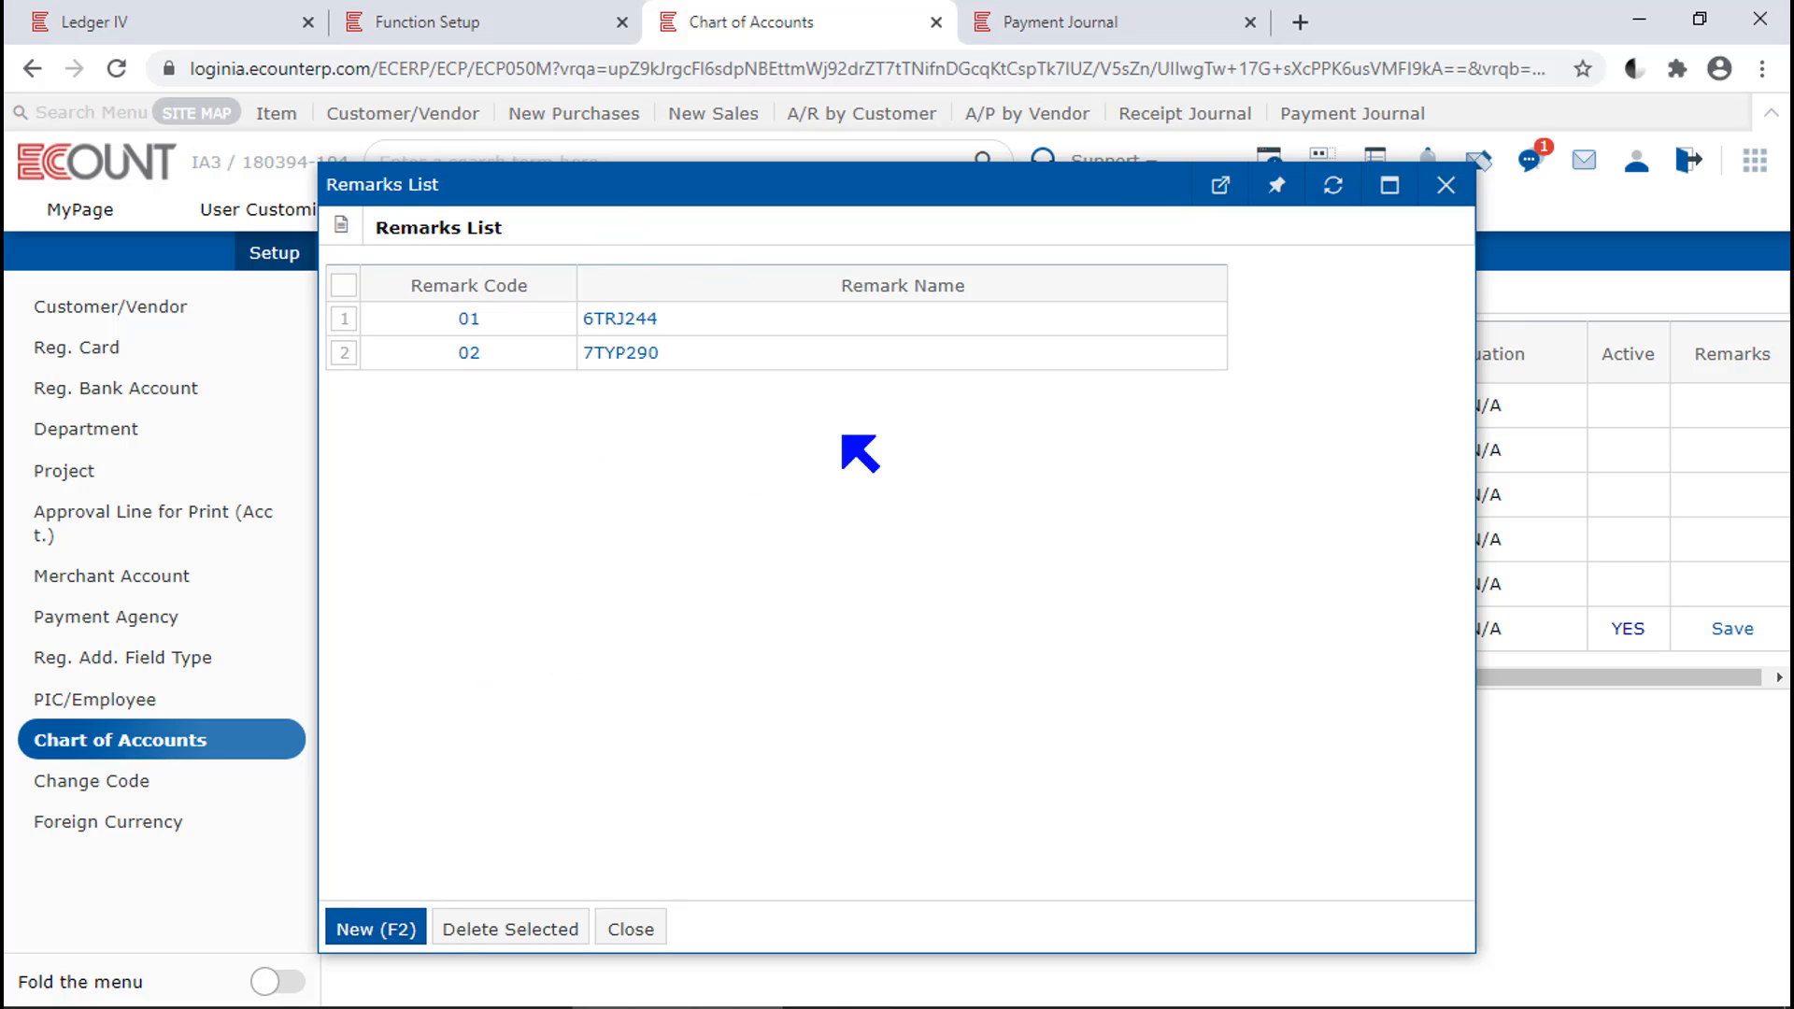
# - In the Payment Journal, assign remark code 02 (7TYP290) to the Automobile Expenses line for account 8279 and save the entry
pyautogui.click(1108, 5)
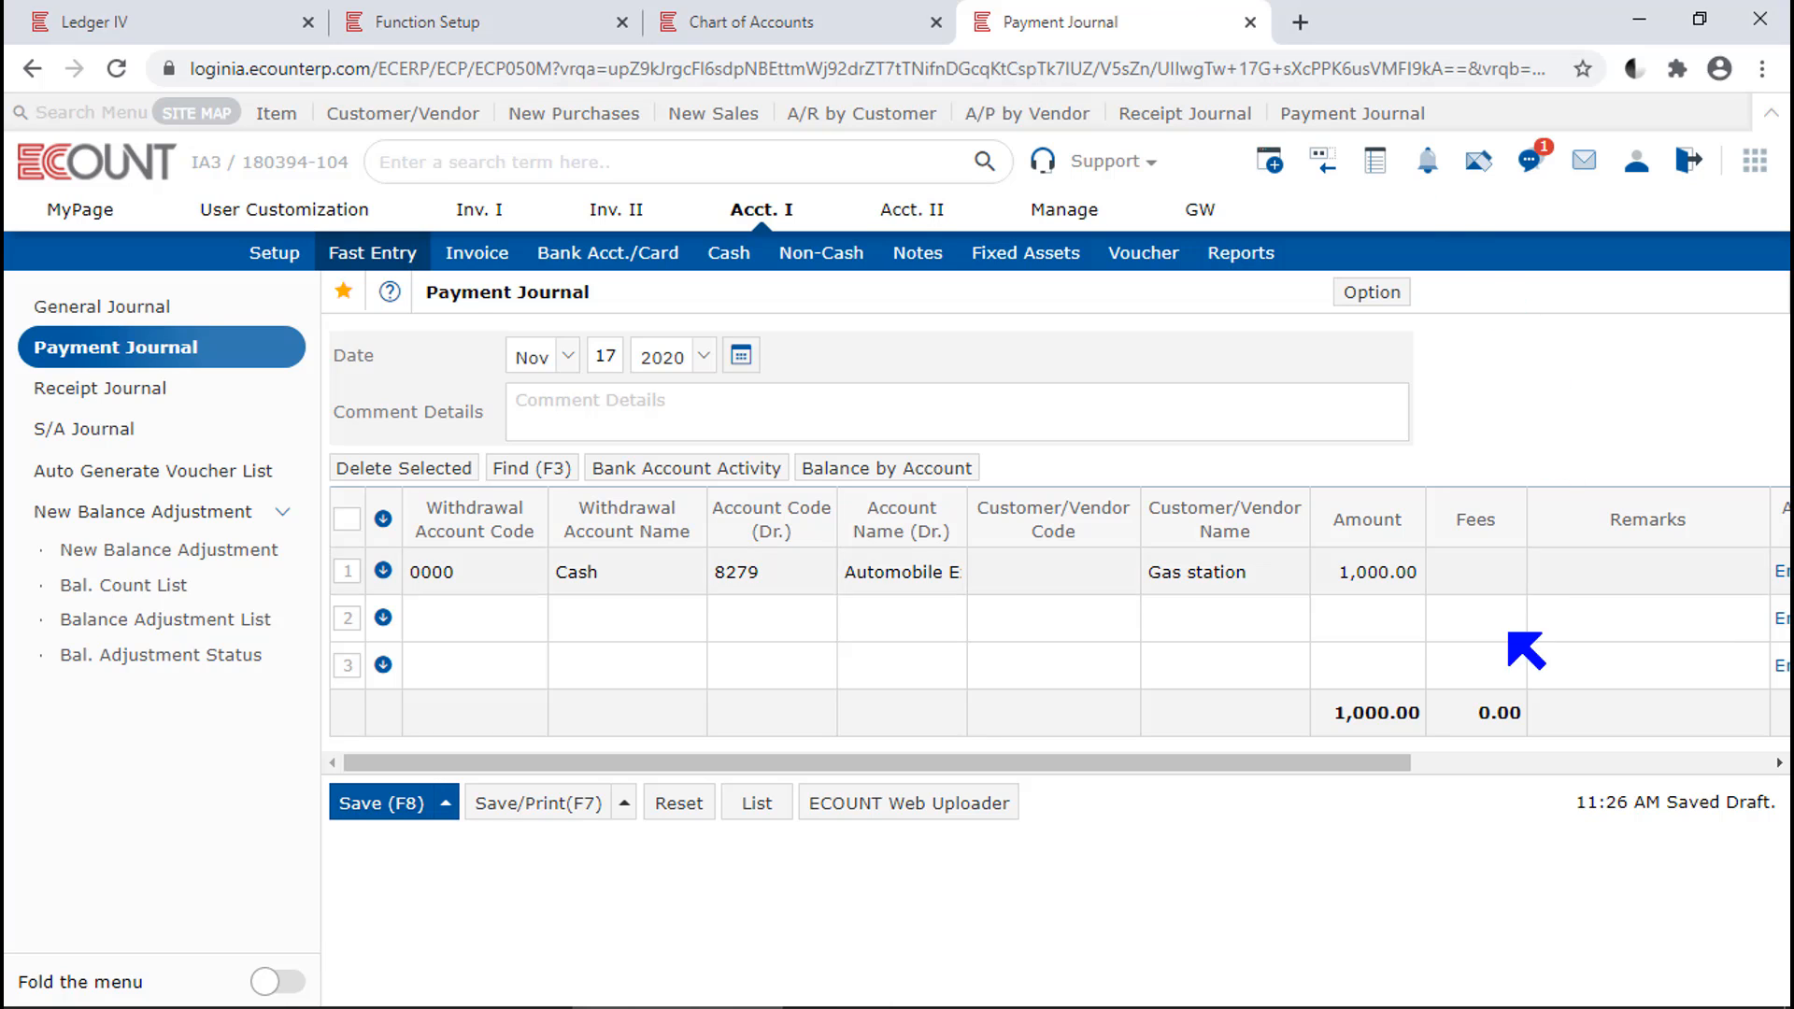
pyautogui.moveTo(1408, 762); pyautogui.dragTo(1609, 764)
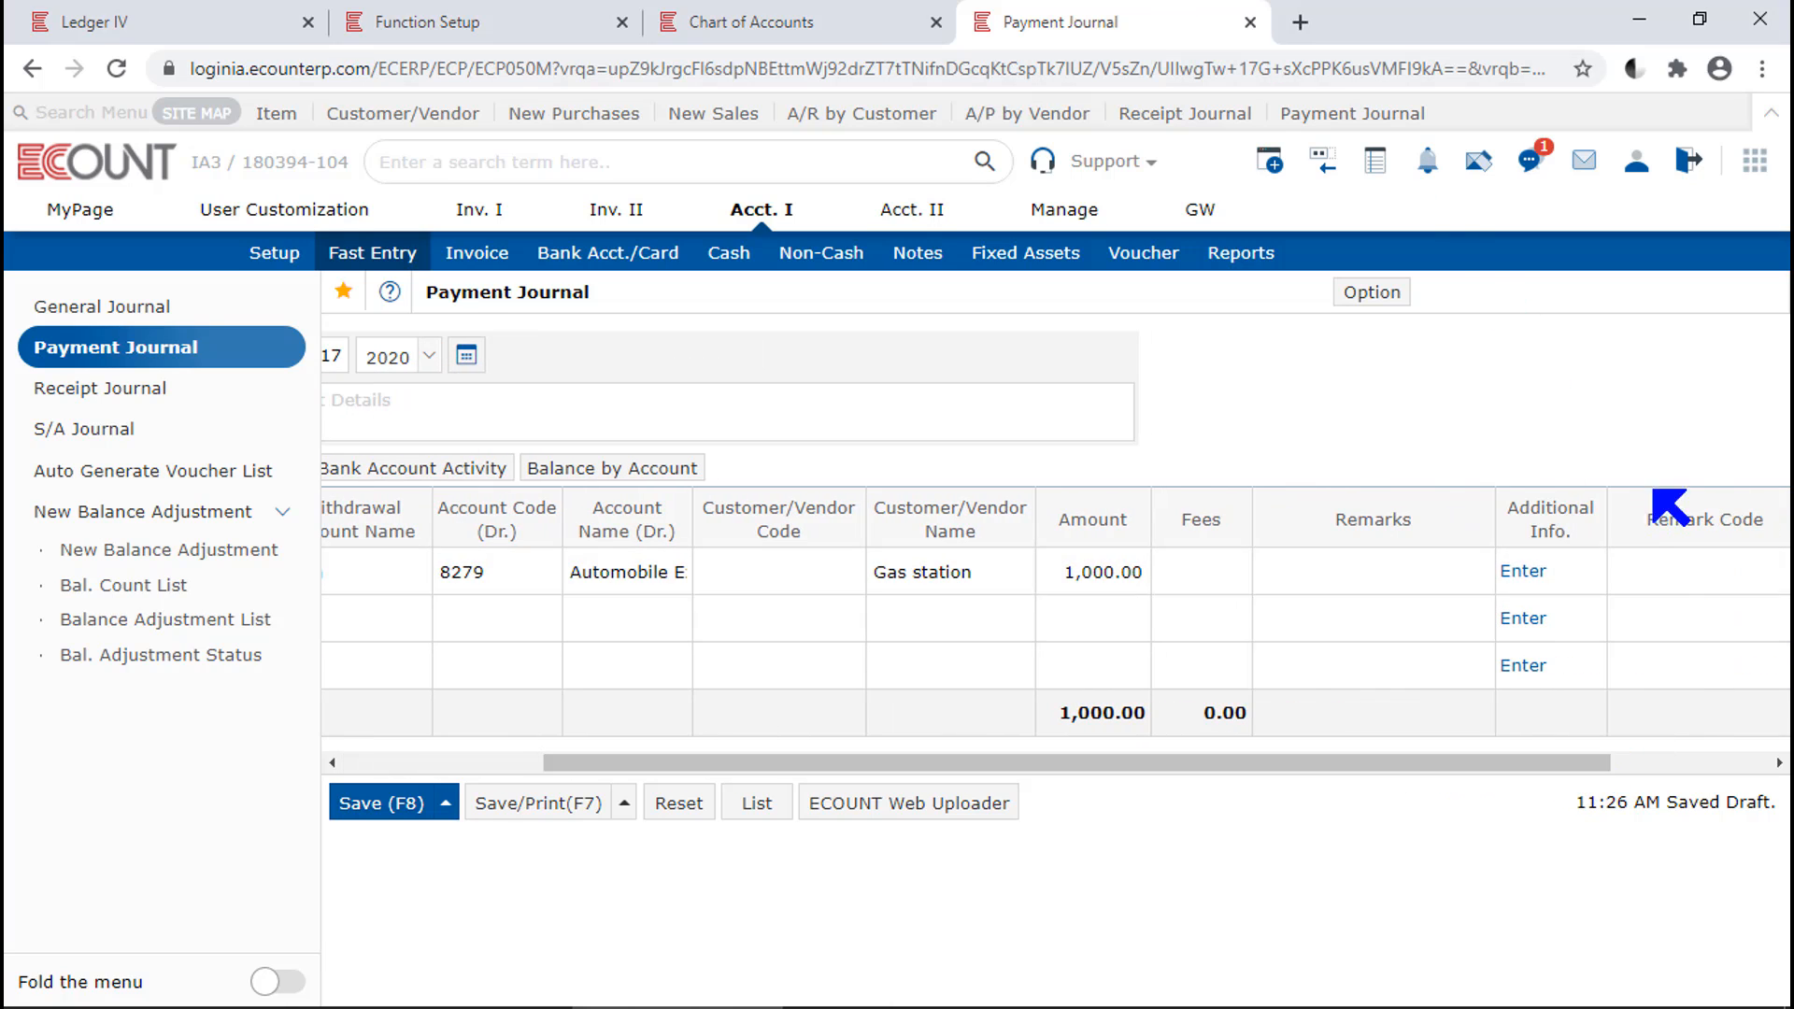
pyautogui.click(1672, 583)
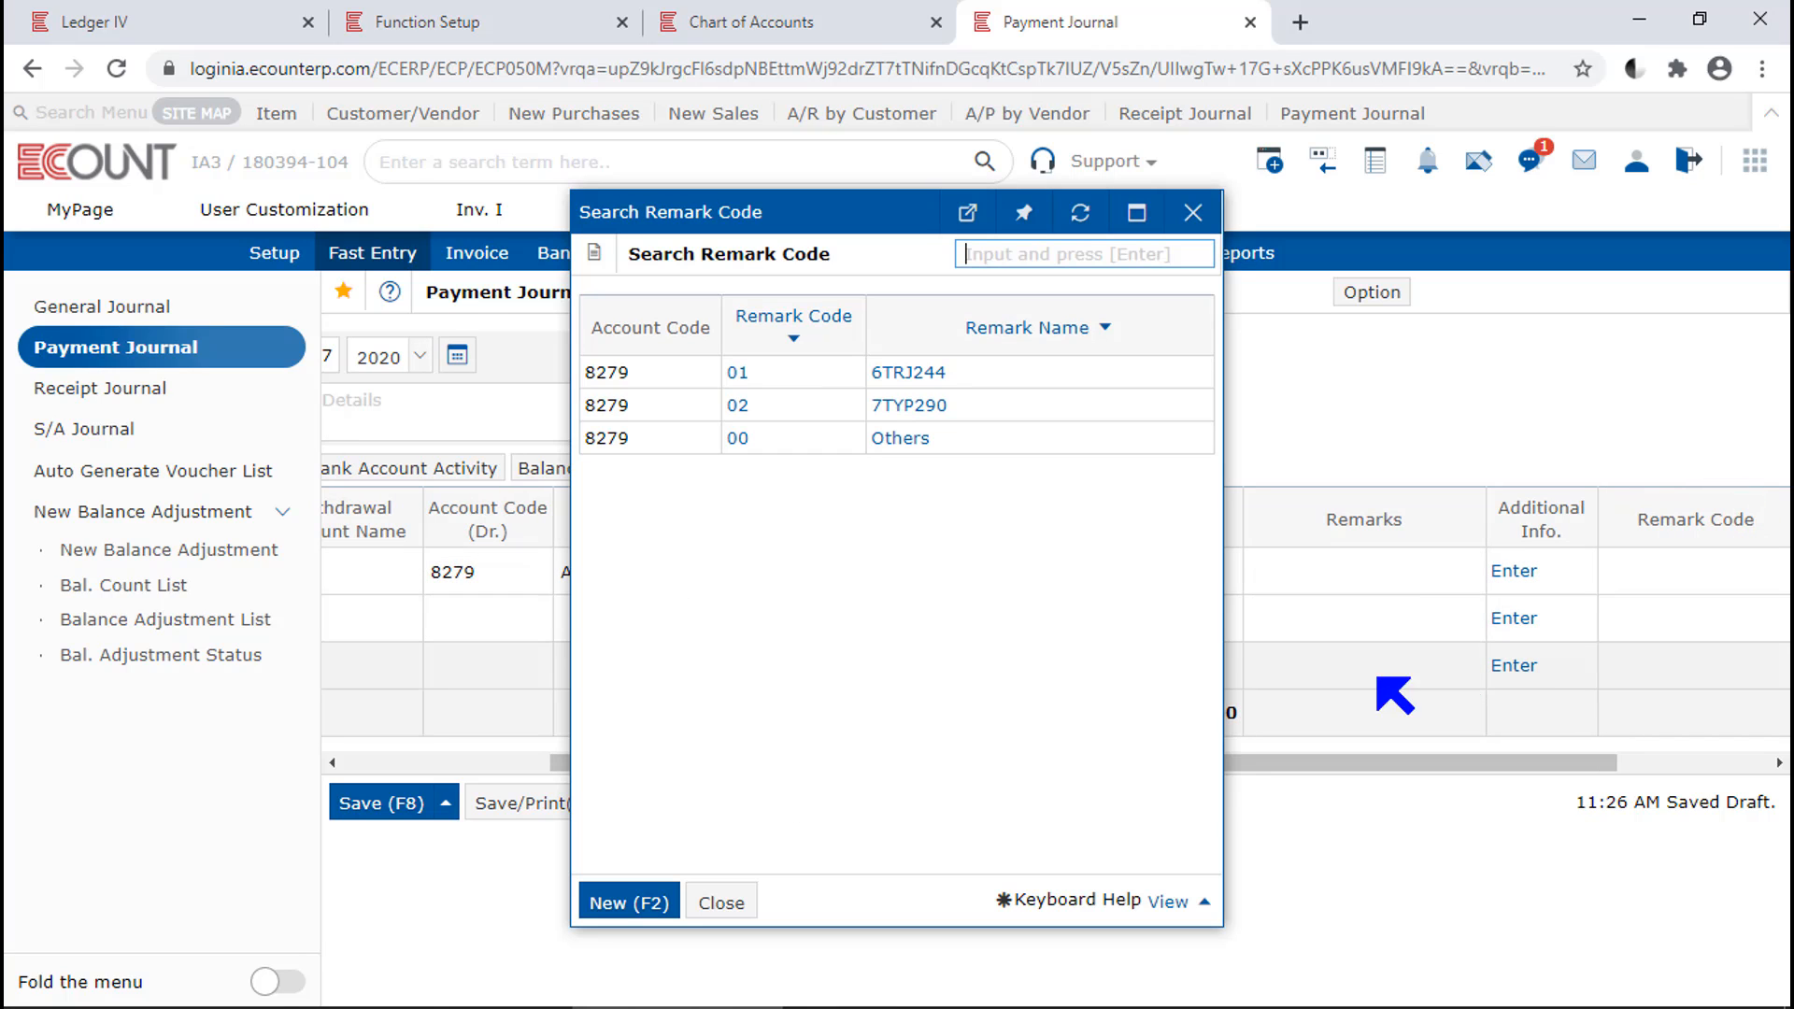
pyautogui.moveTo(929, 212); pyautogui.dragTo(1153, 226)
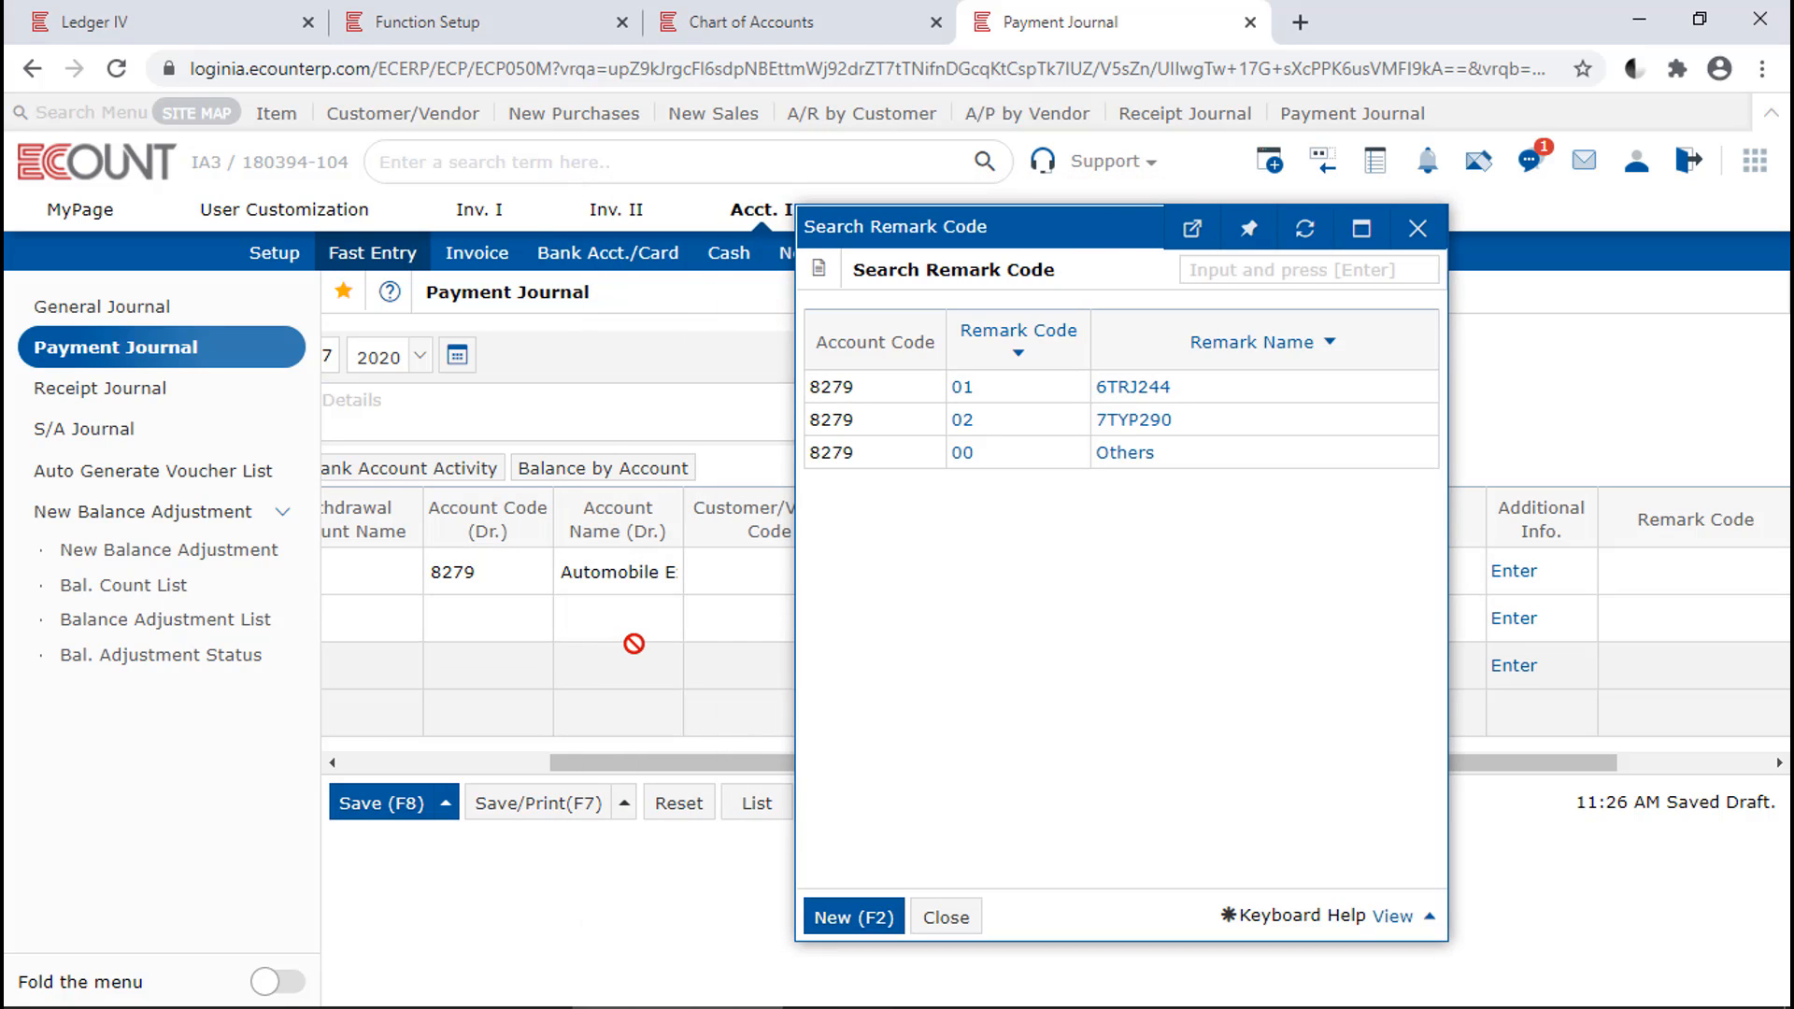
pyautogui.click(1134, 419)
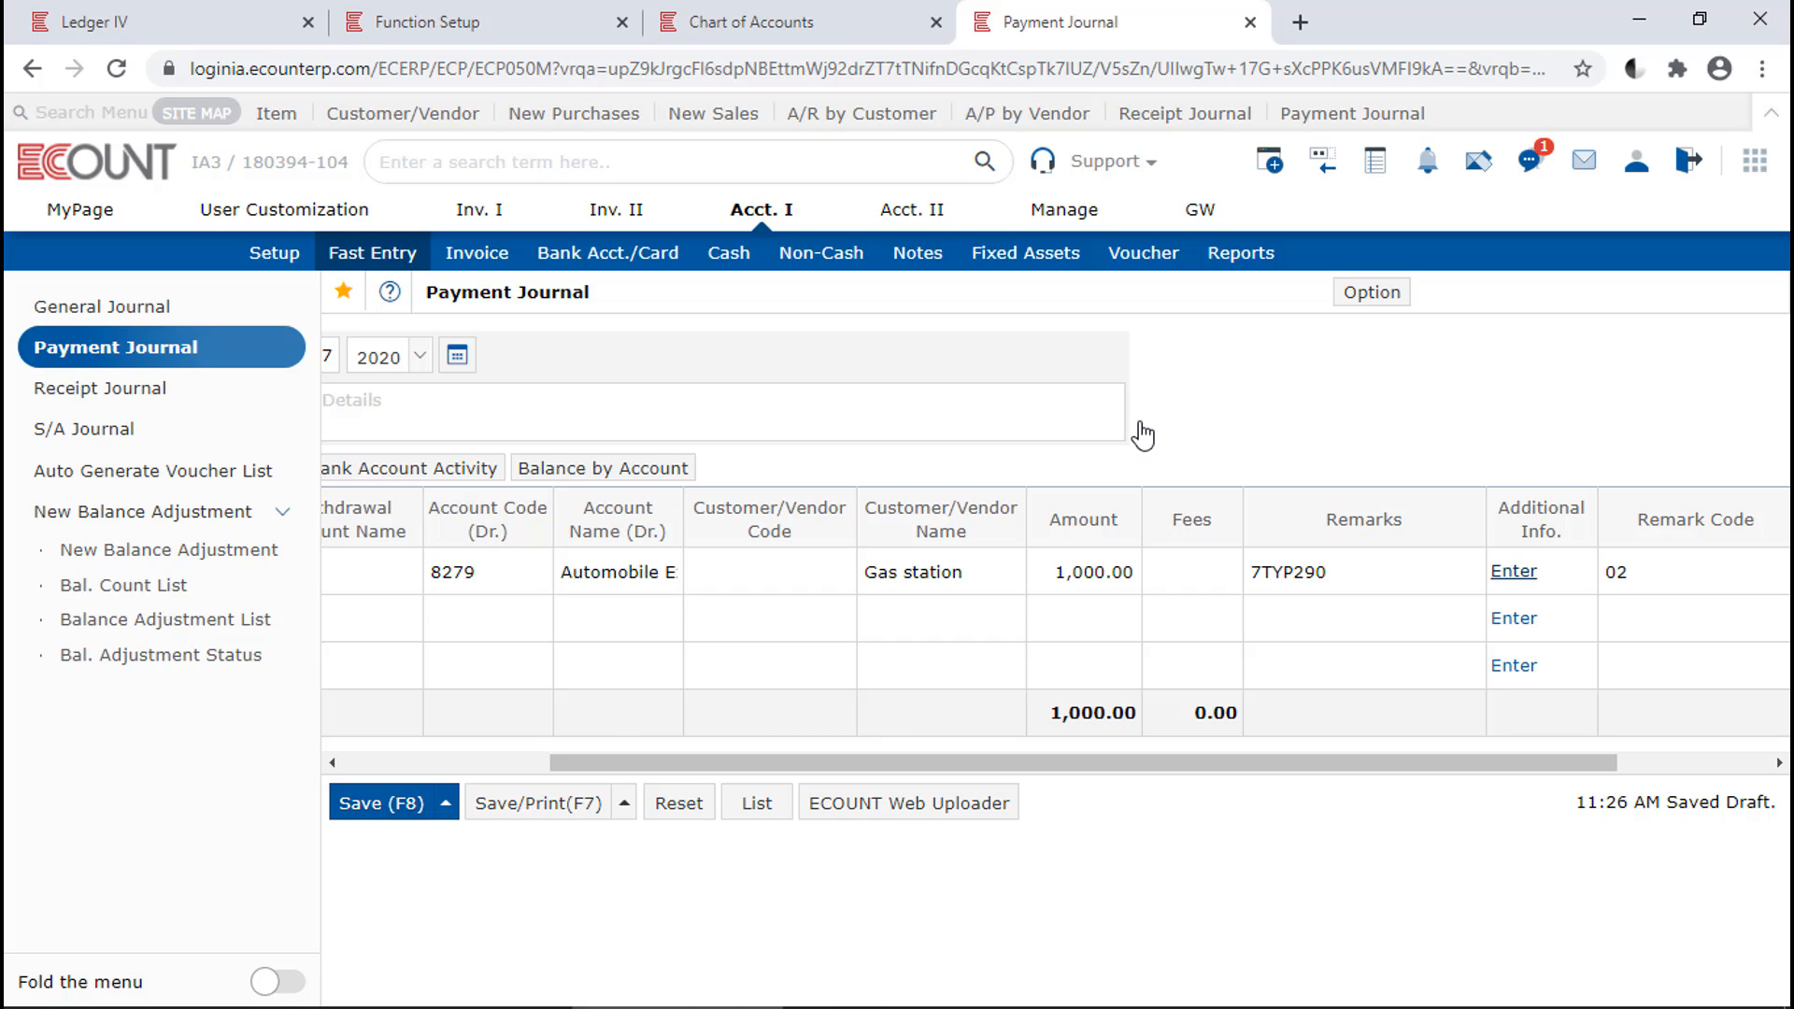
pyautogui.click(412, 807)
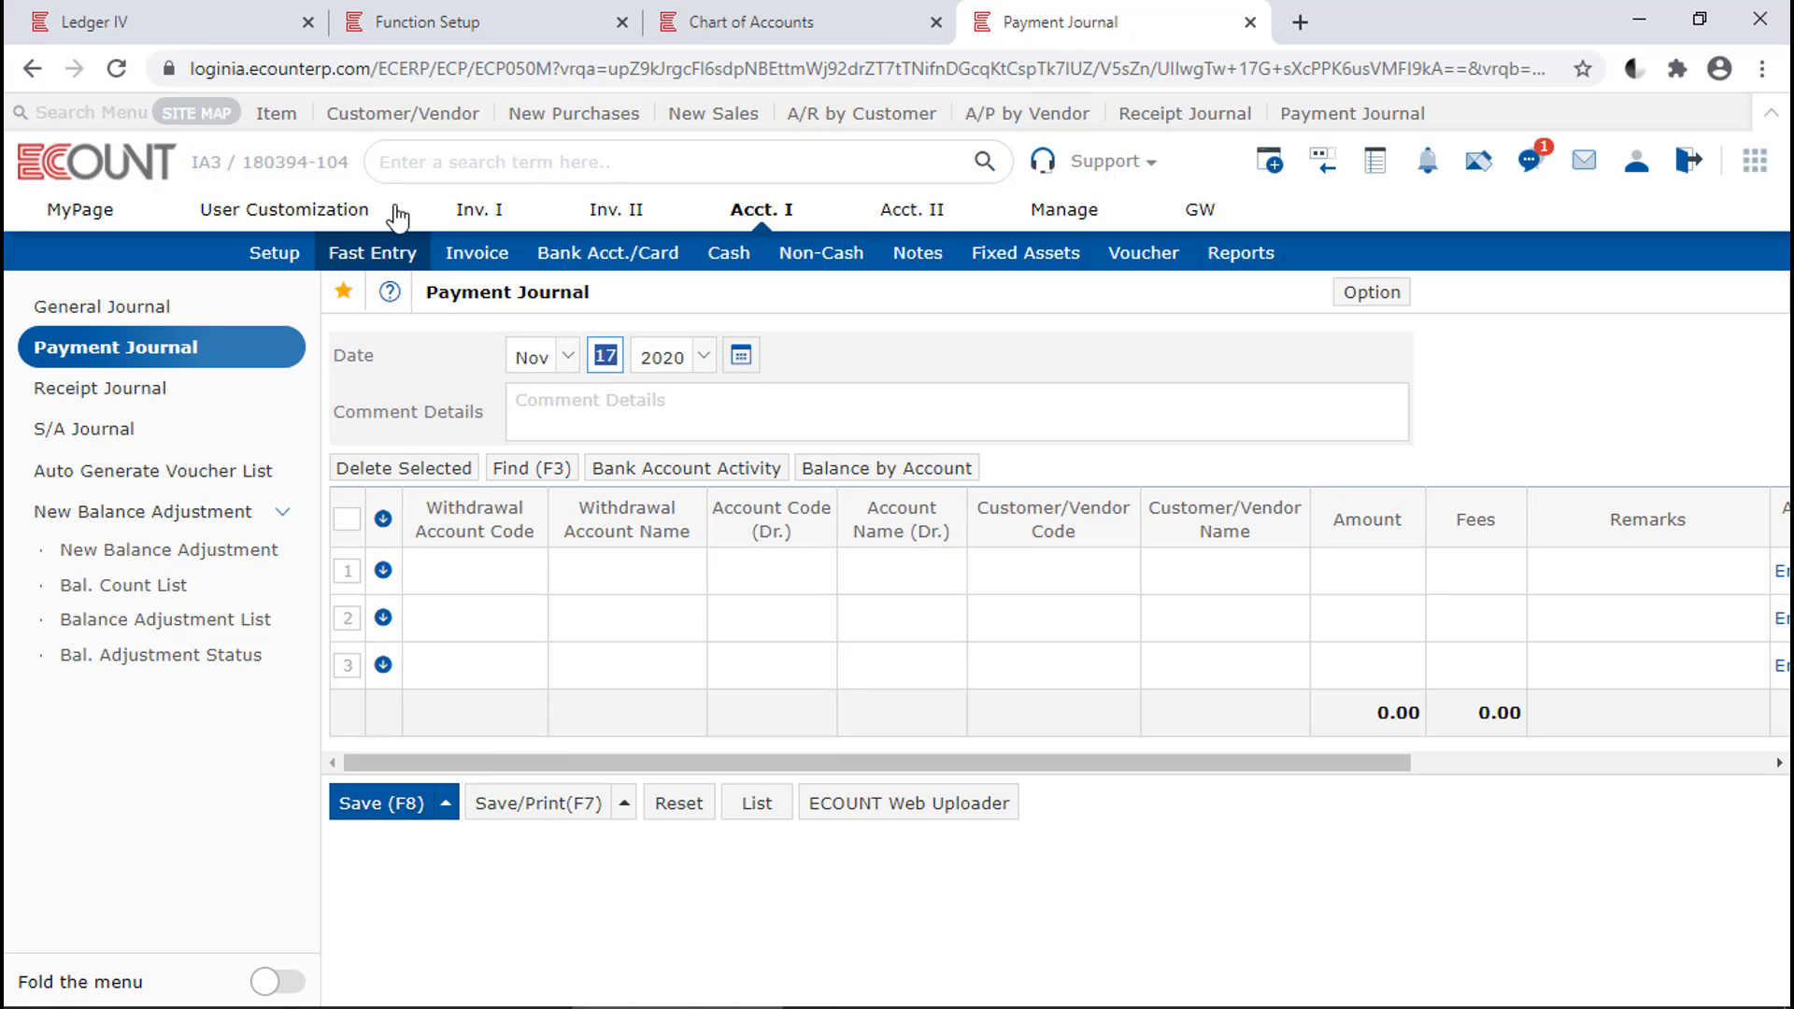
# - Run the Ledger IV report by line for account code 8279 and examine its separate sections for remarks 6TRJ244 and 7TYP290
pyautogui.click(238, 19)
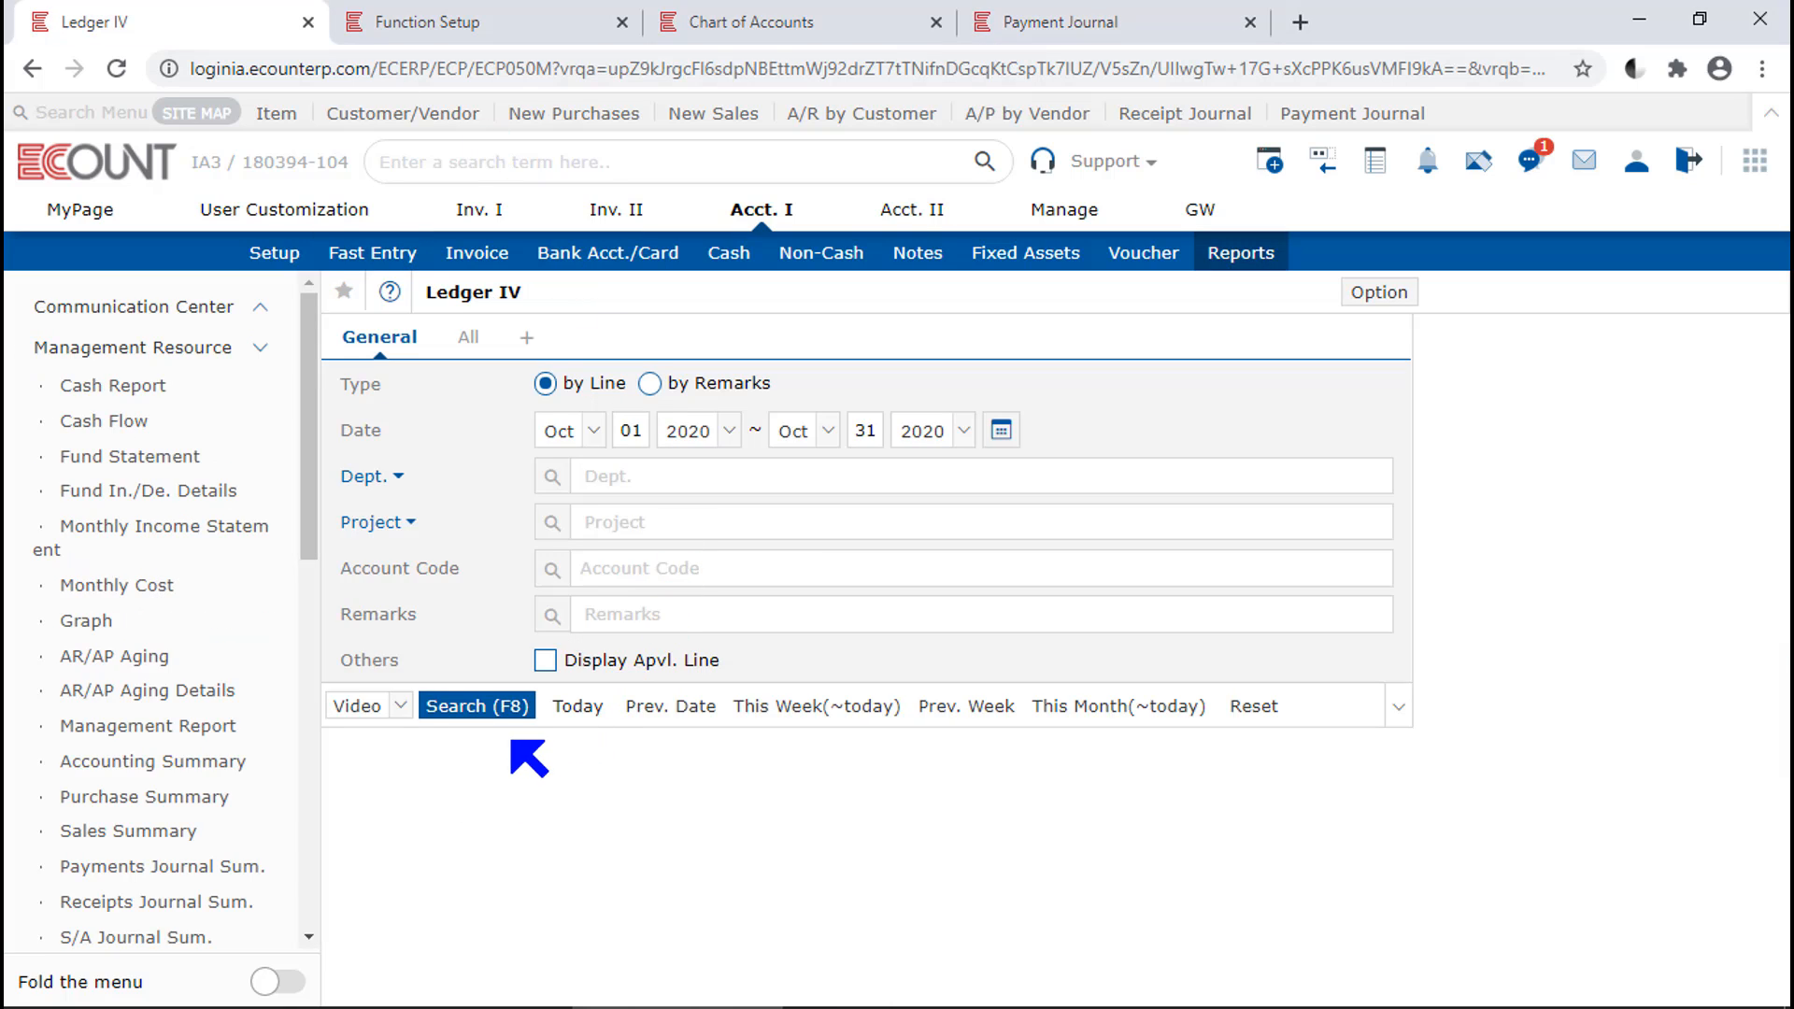
pyautogui.click(479, 708)
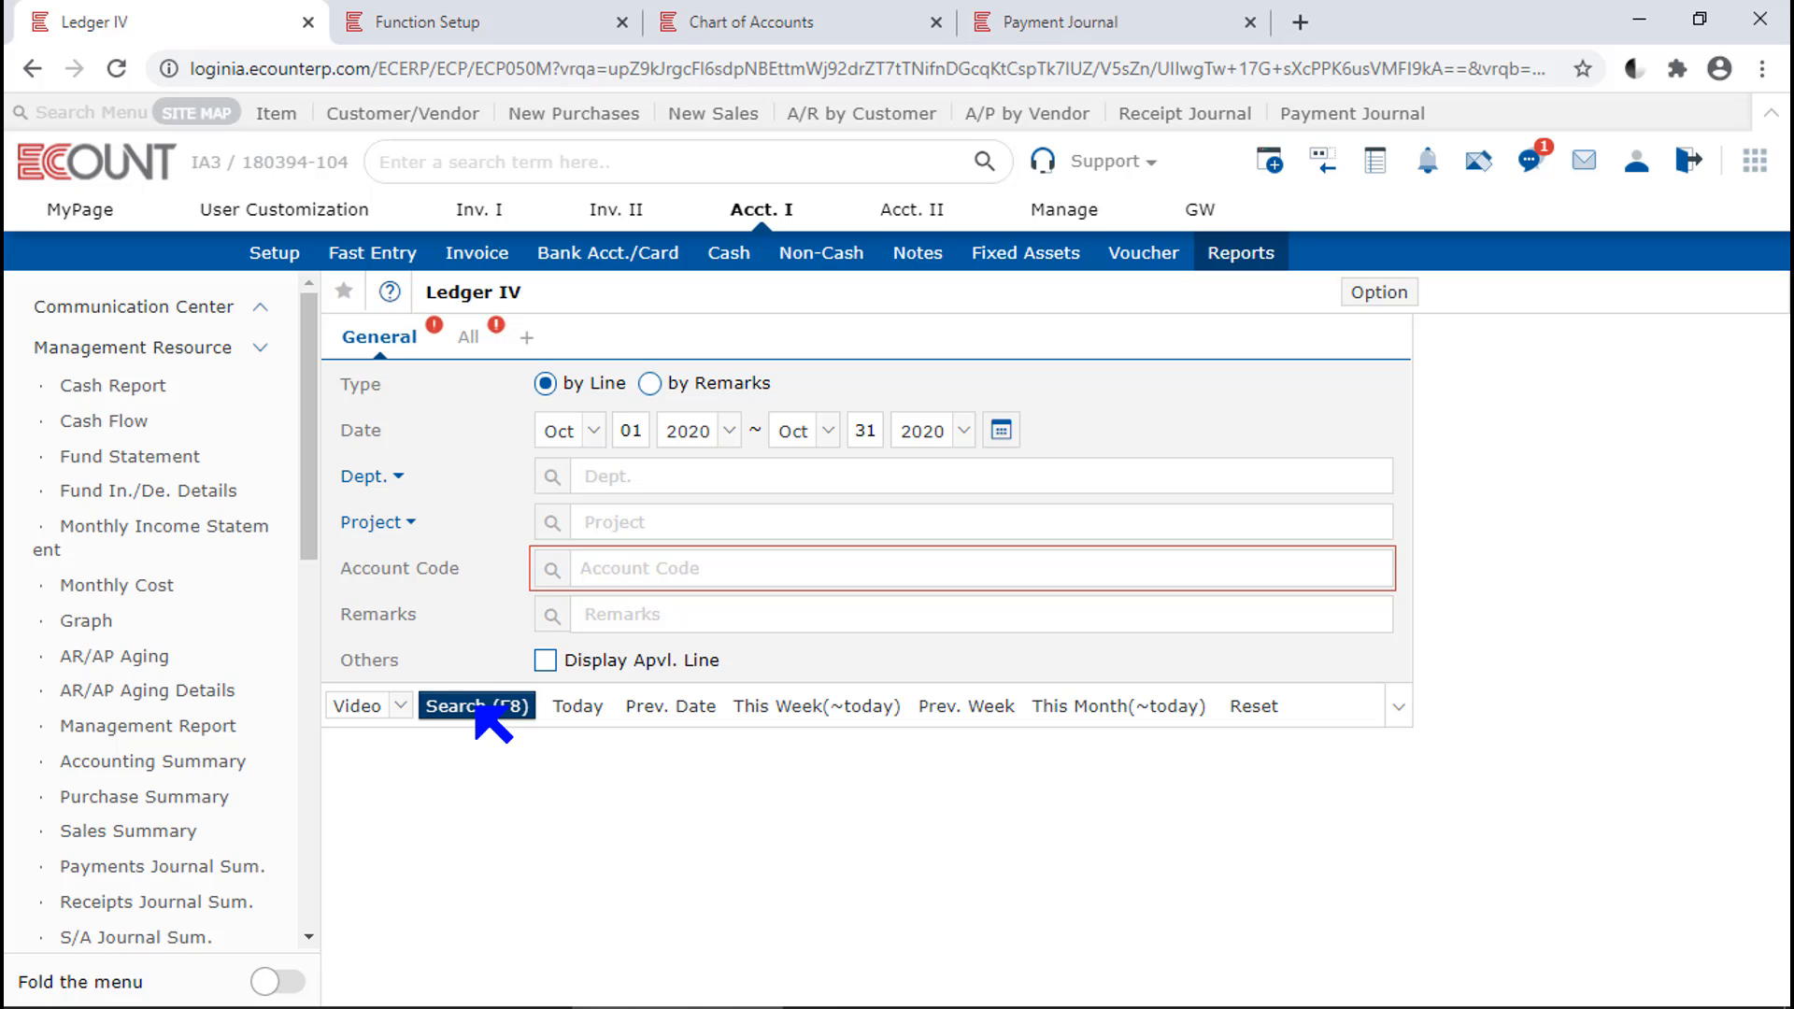
pyautogui.click(645, 566)
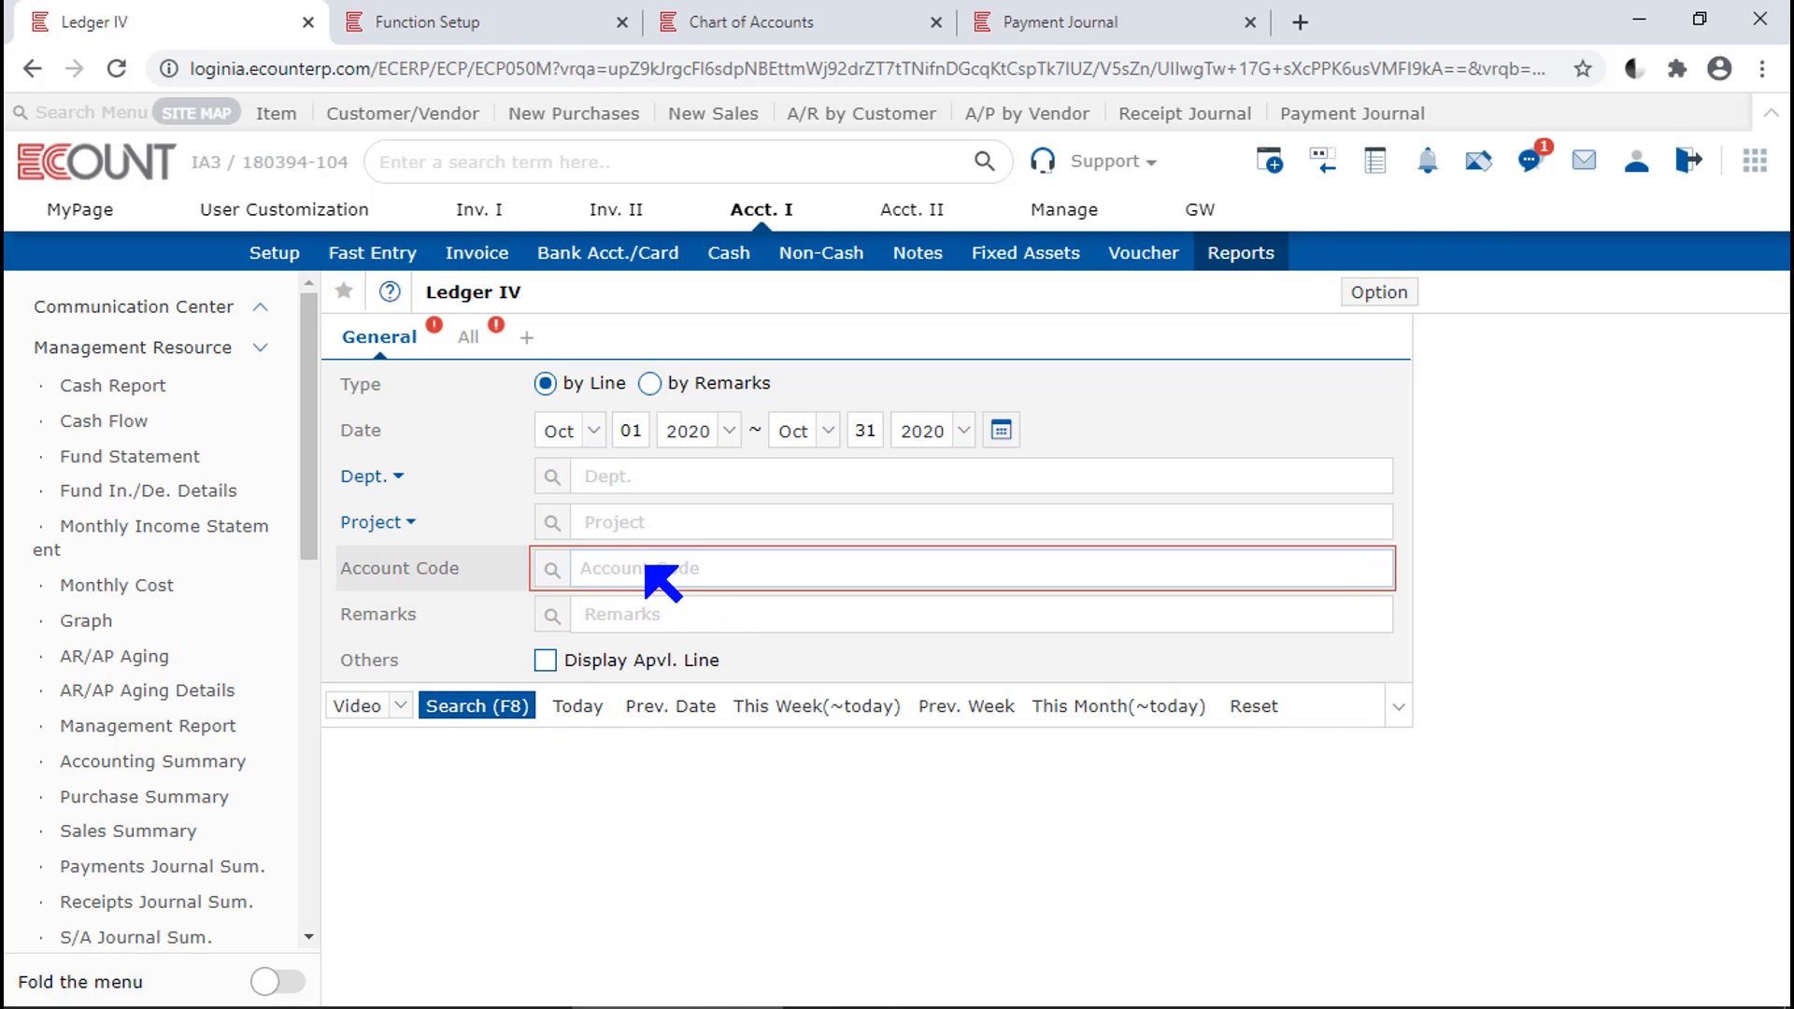
pyautogui.write('8279')
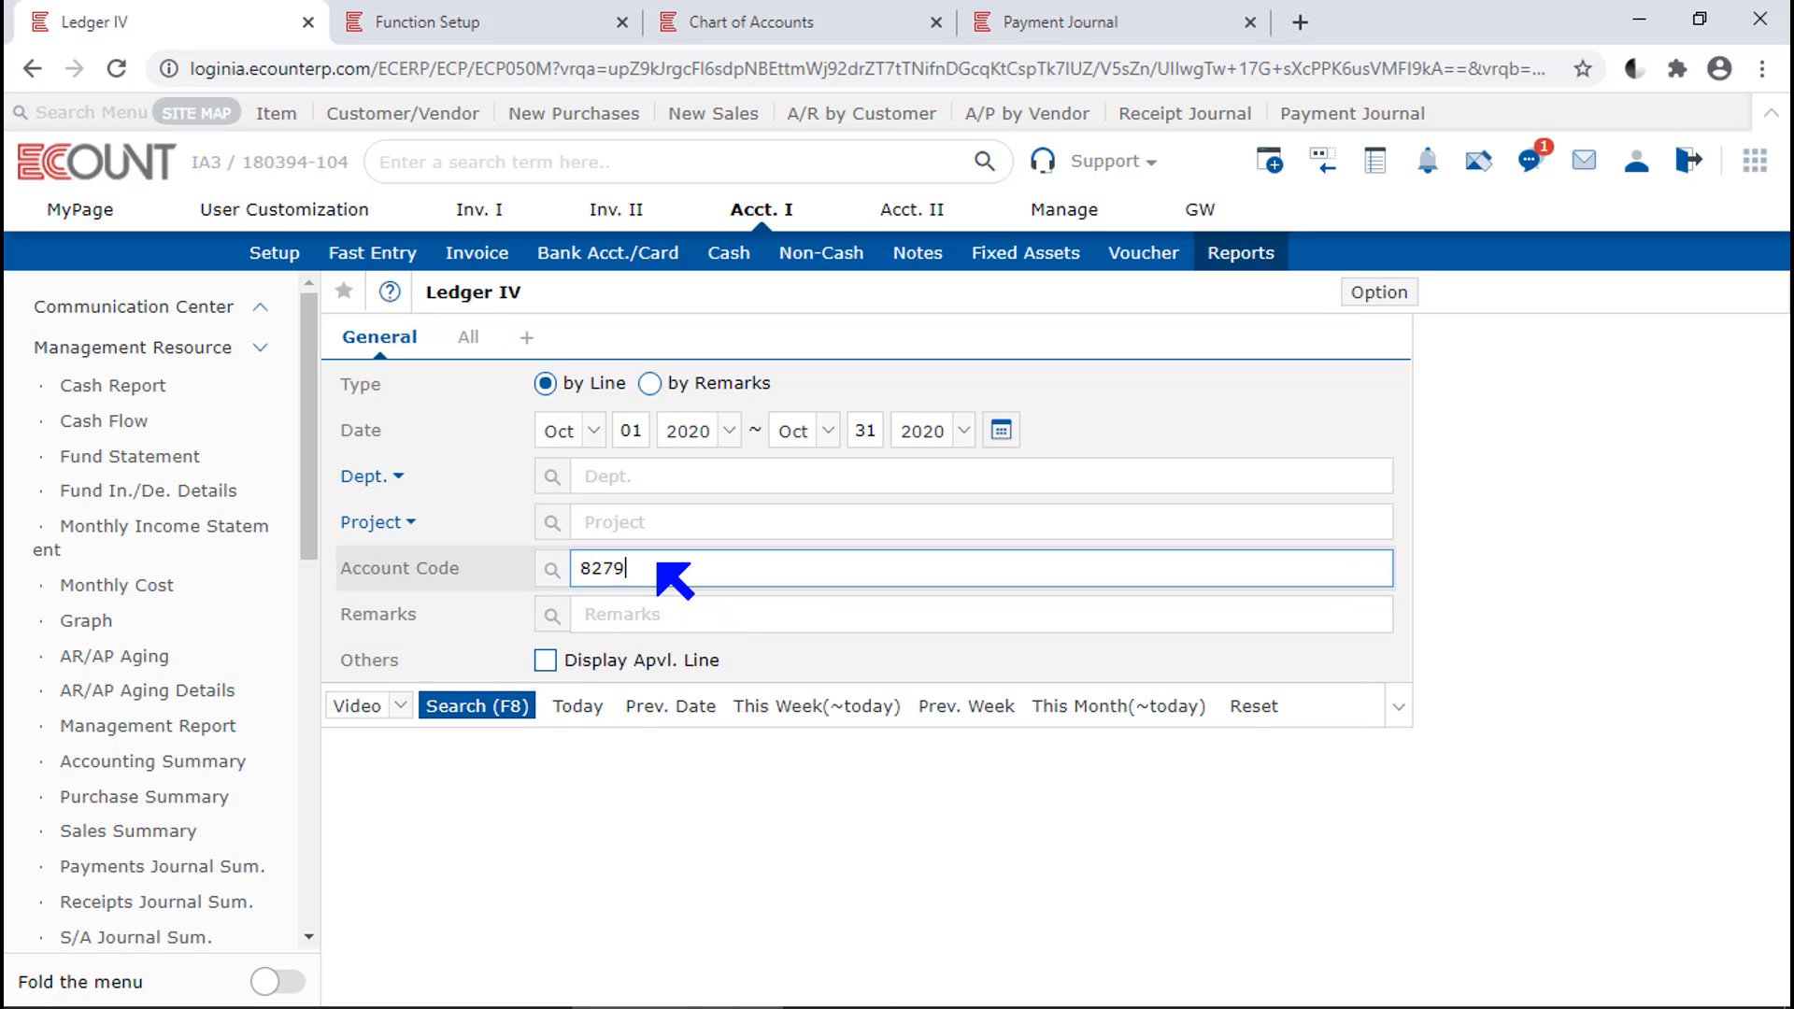
pyautogui.press('Return')
pyautogui.click(504, 706)
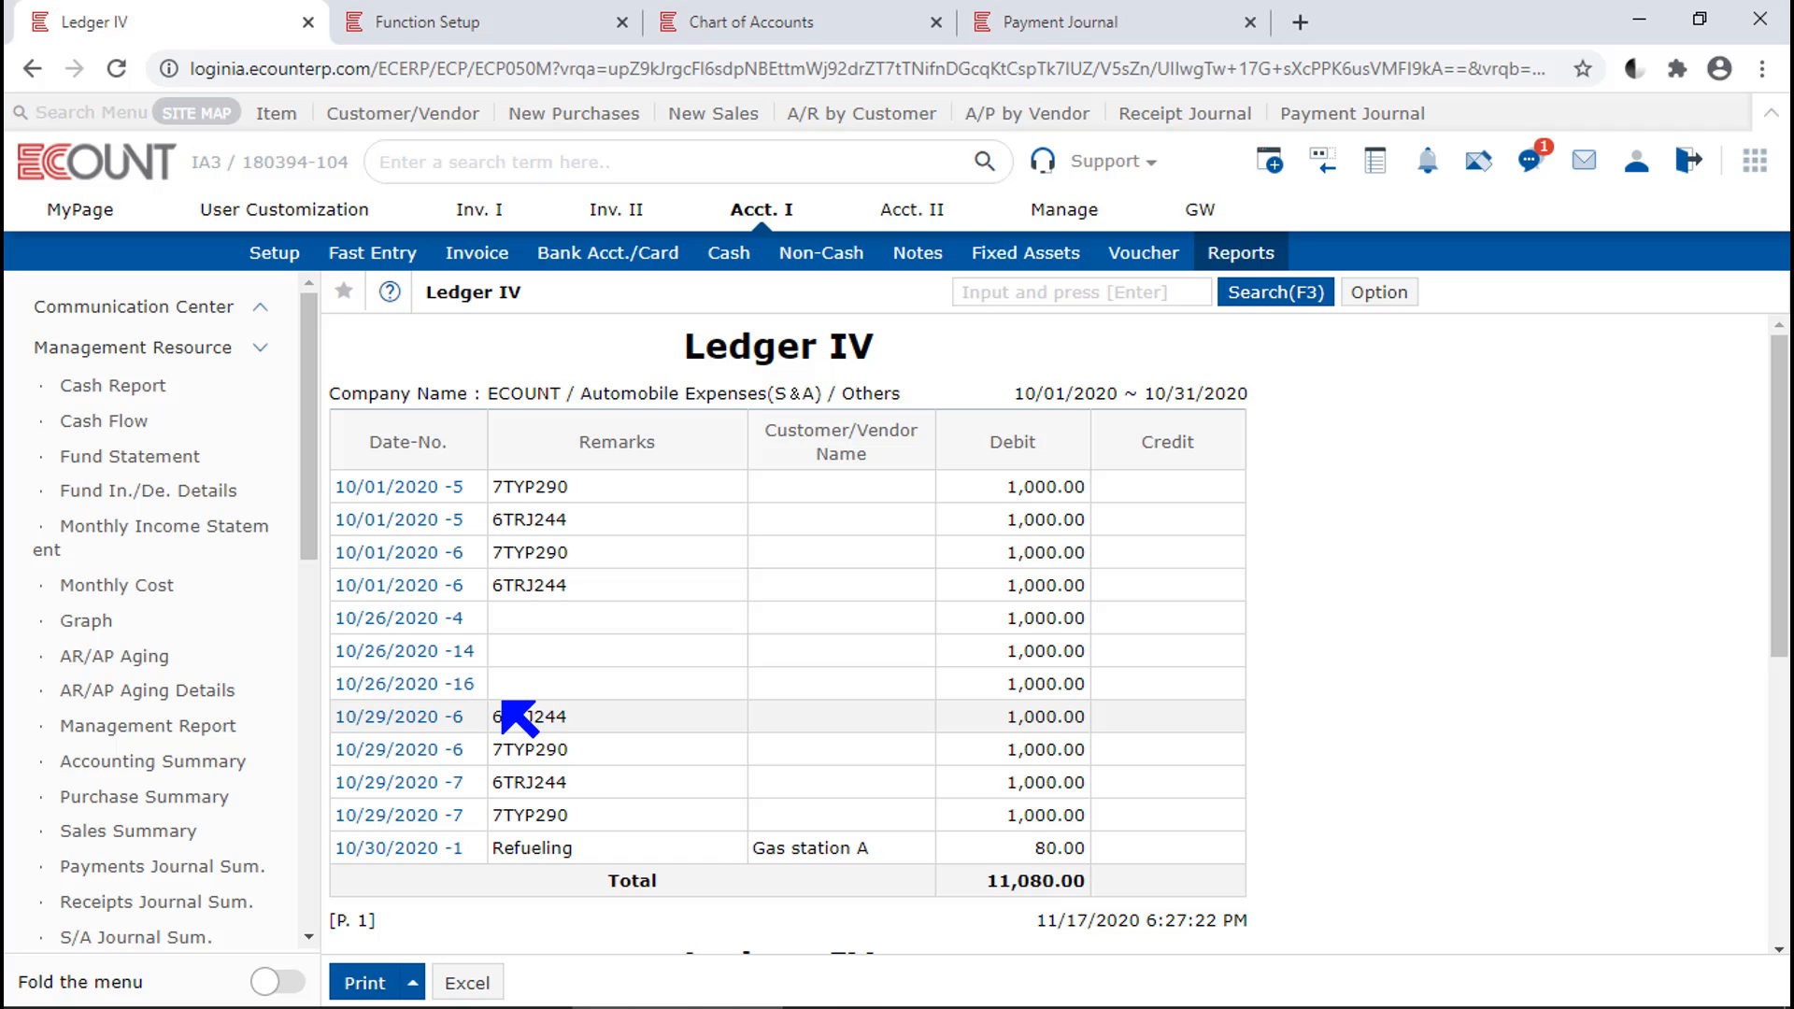
pyautogui.scroll(-3, 1381, 563)
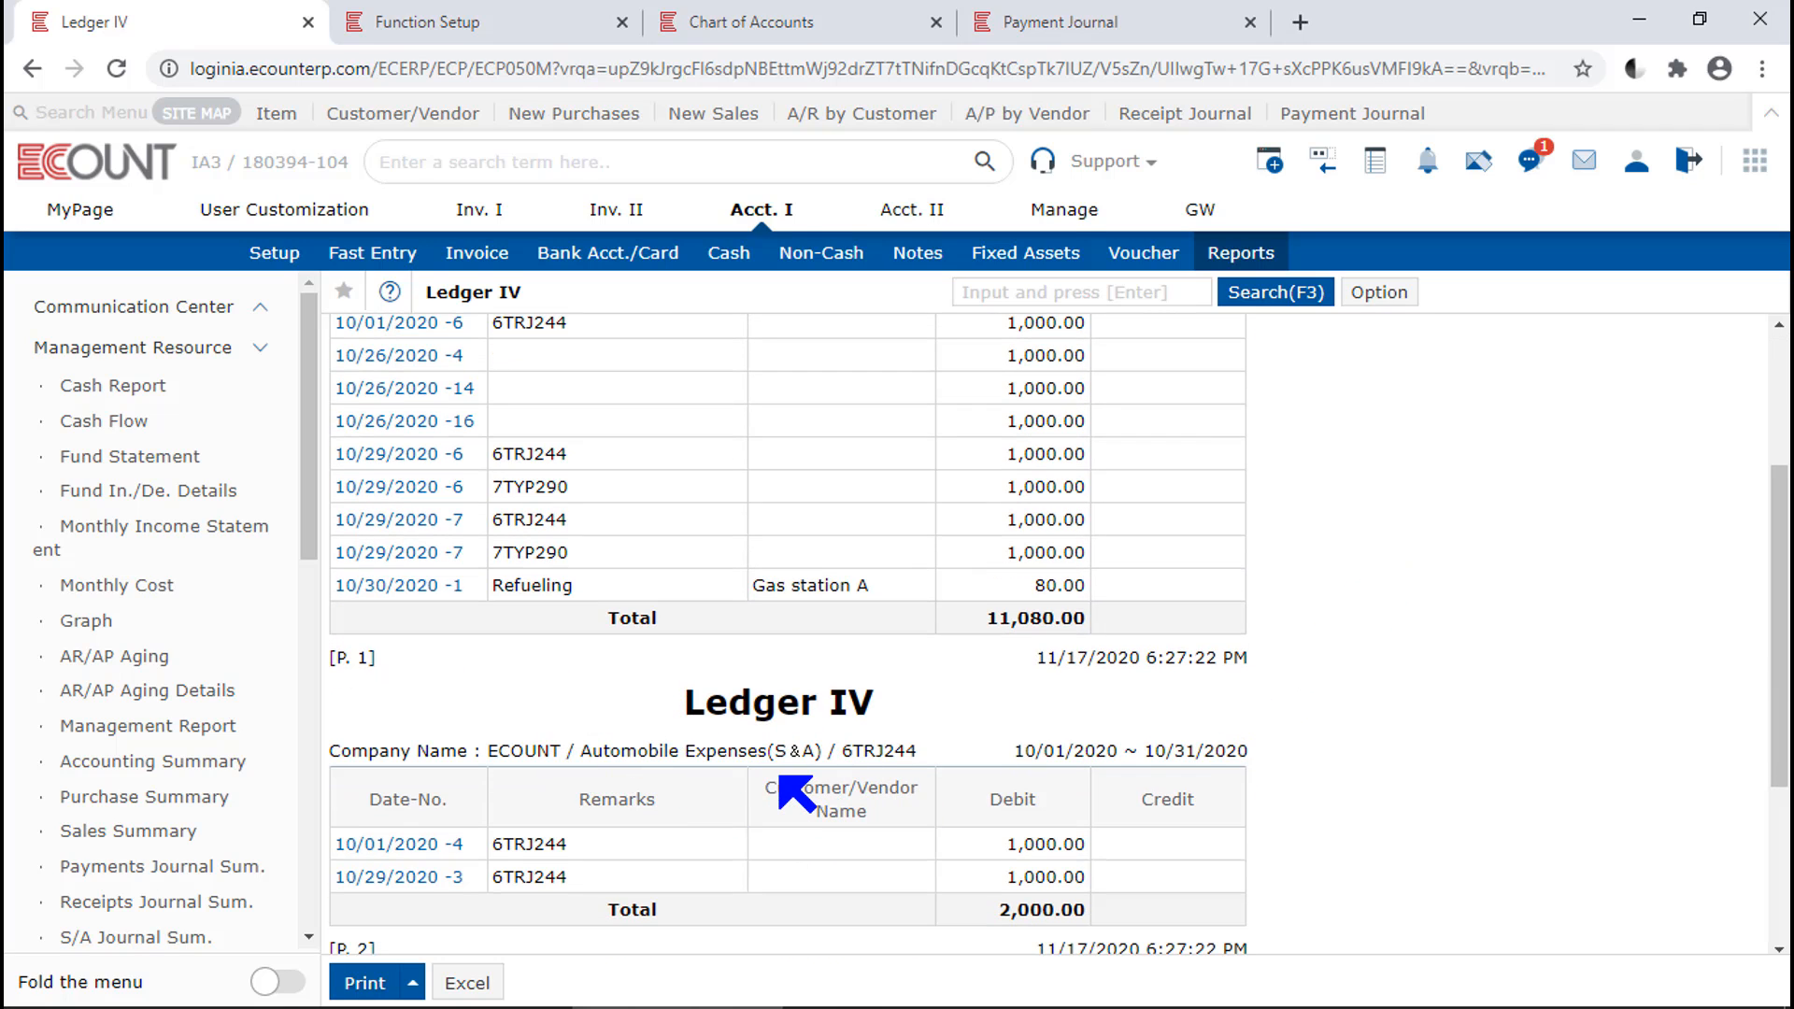
pyautogui.moveTo(917, 752); pyautogui.dragTo(826, 753)
pyautogui.scroll(-3, 862, 759)
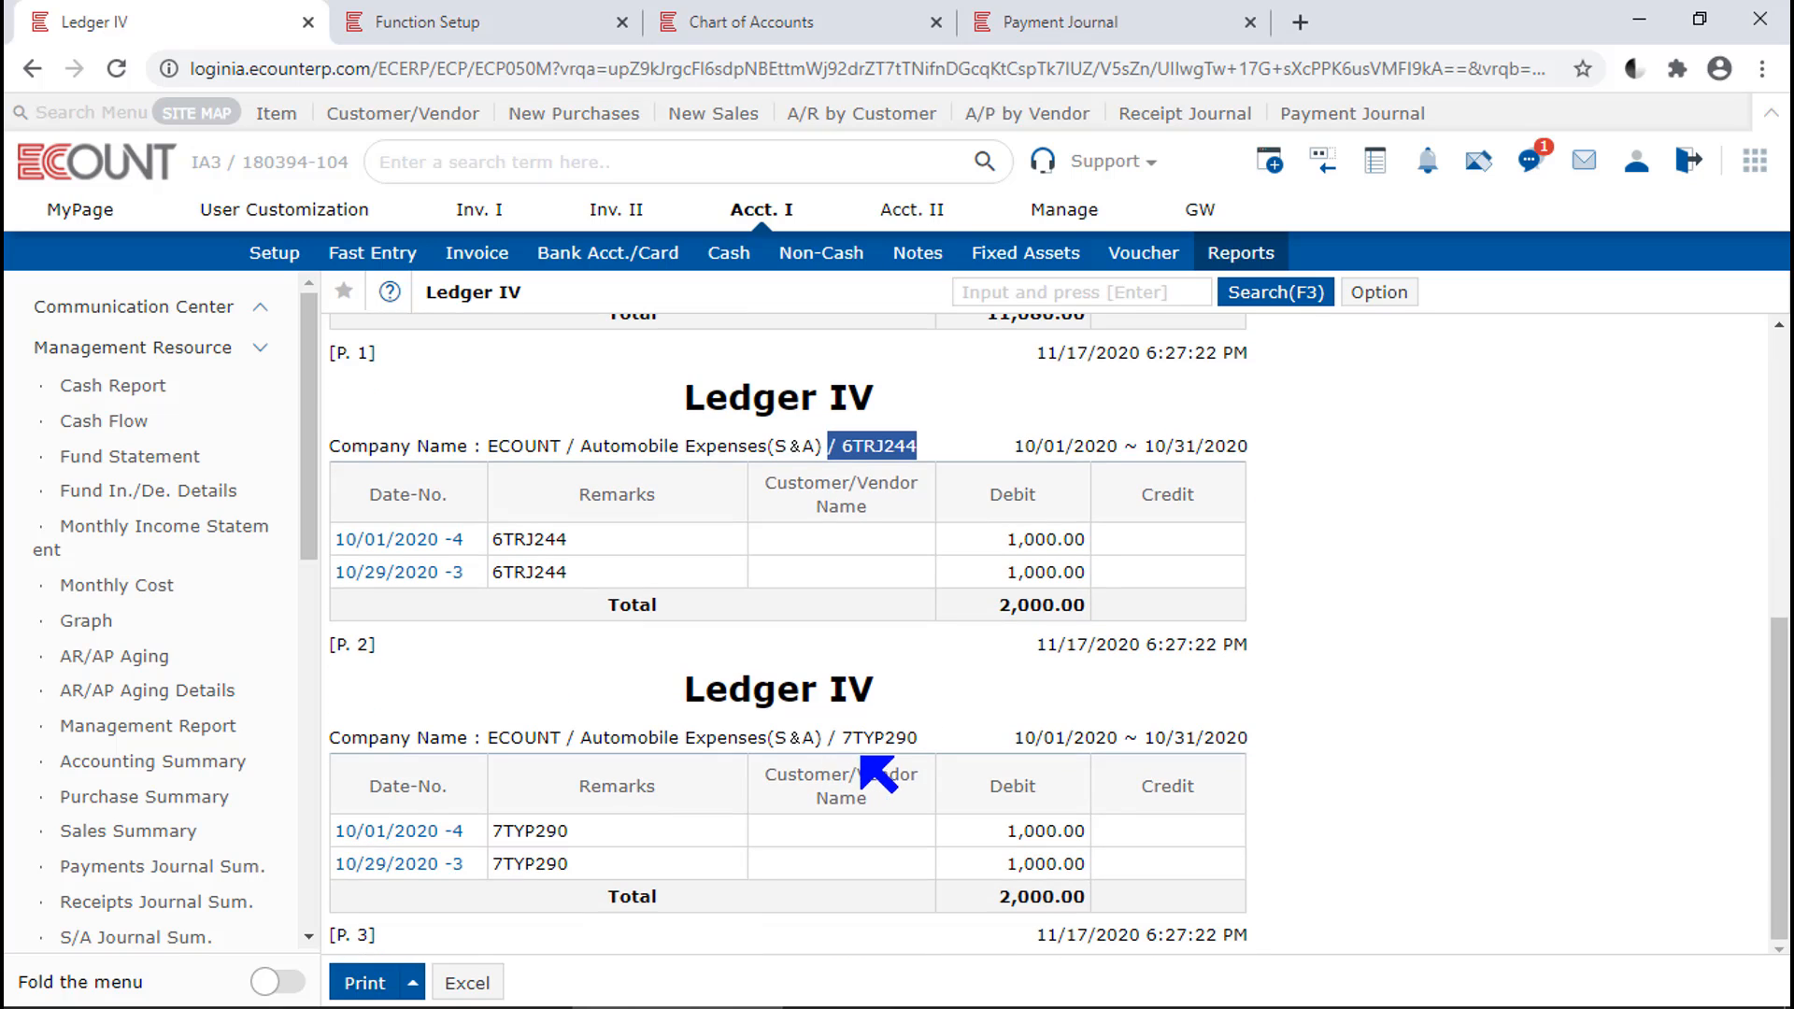
pyautogui.moveTo(934, 745); pyautogui.dragTo(846, 738)
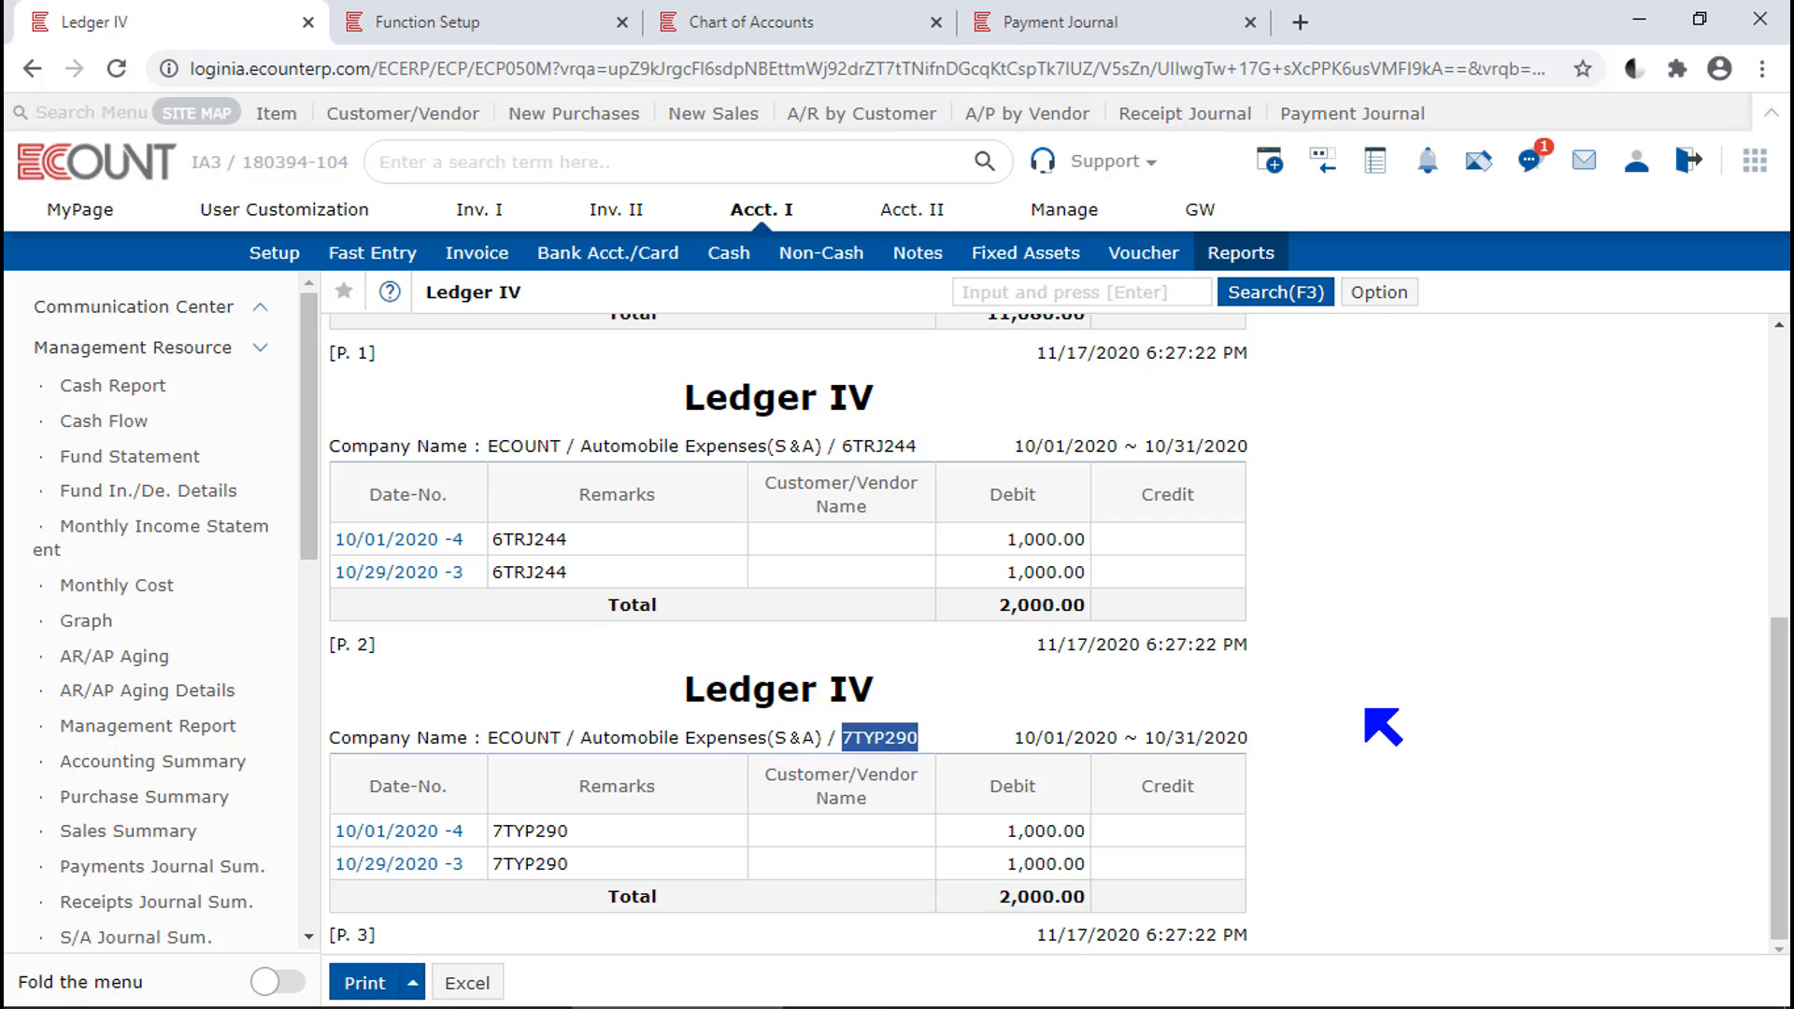
# - Rerun the Ledger IV report for Automobile Expenses(S&A) with the type set to by Remarks
pyautogui.scroll(4, 1378, 561)
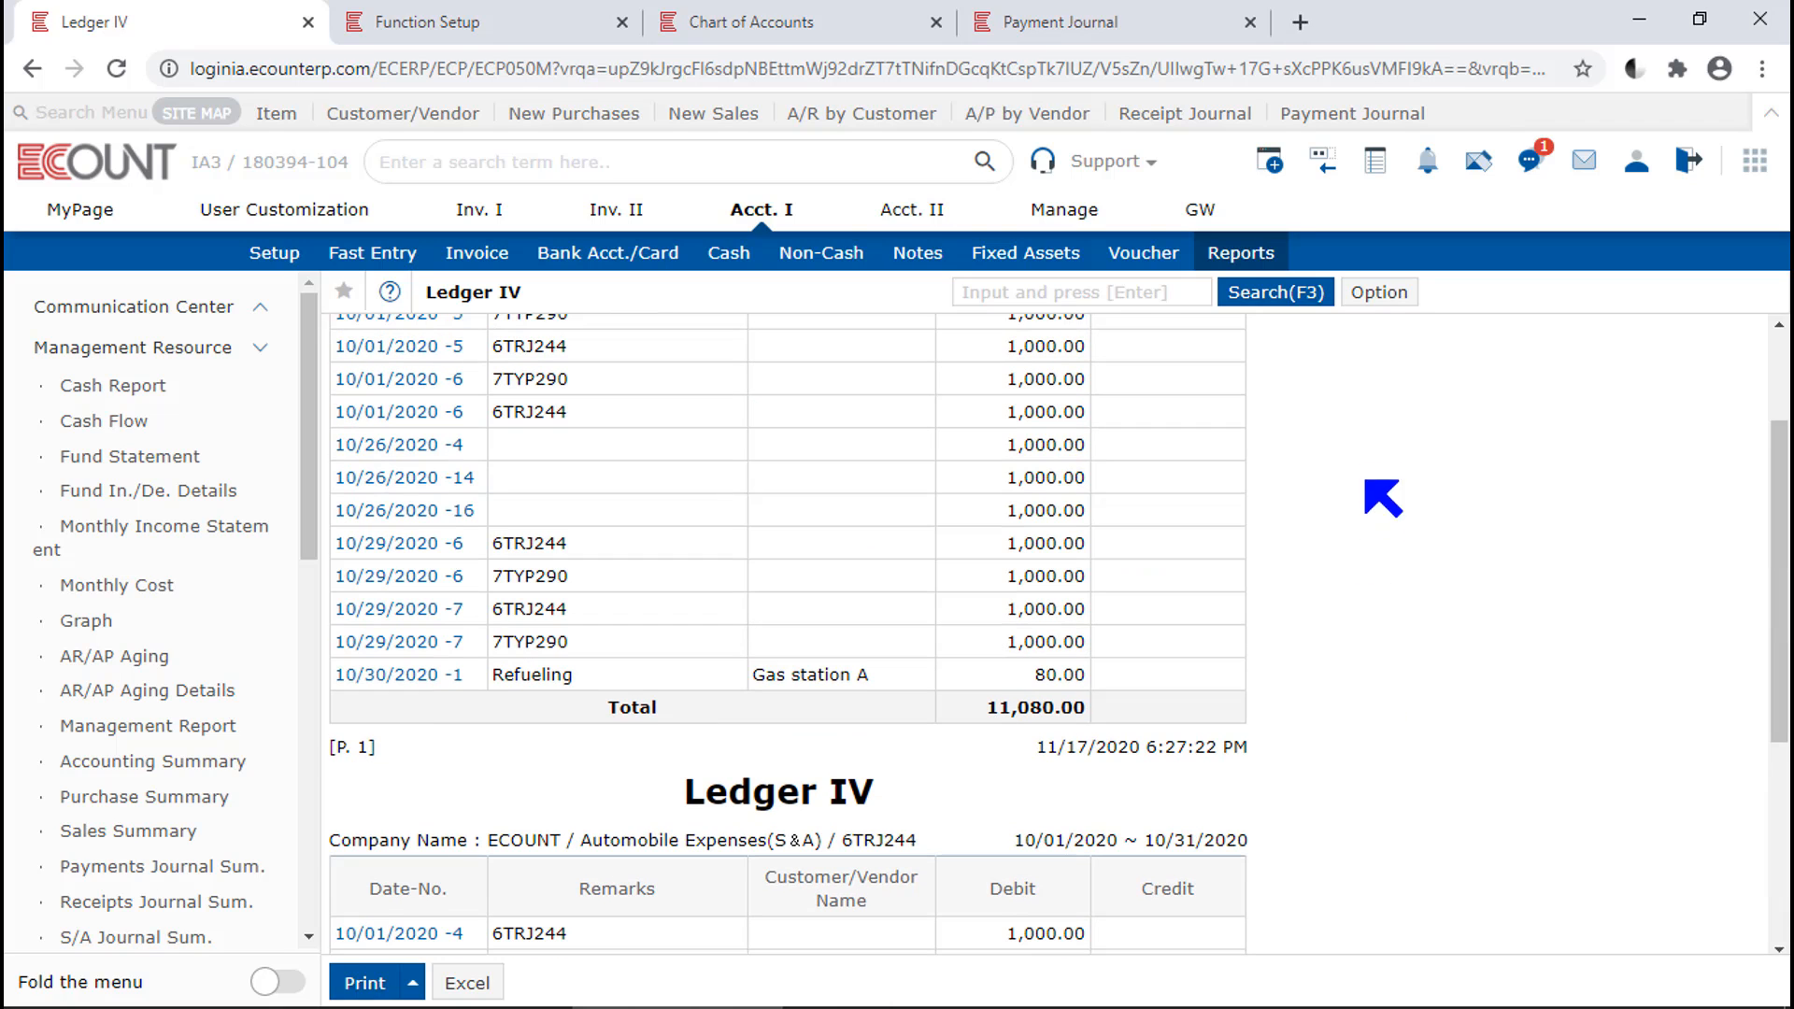
pyautogui.click(1299, 296)
pyautogui.click(738, 383)
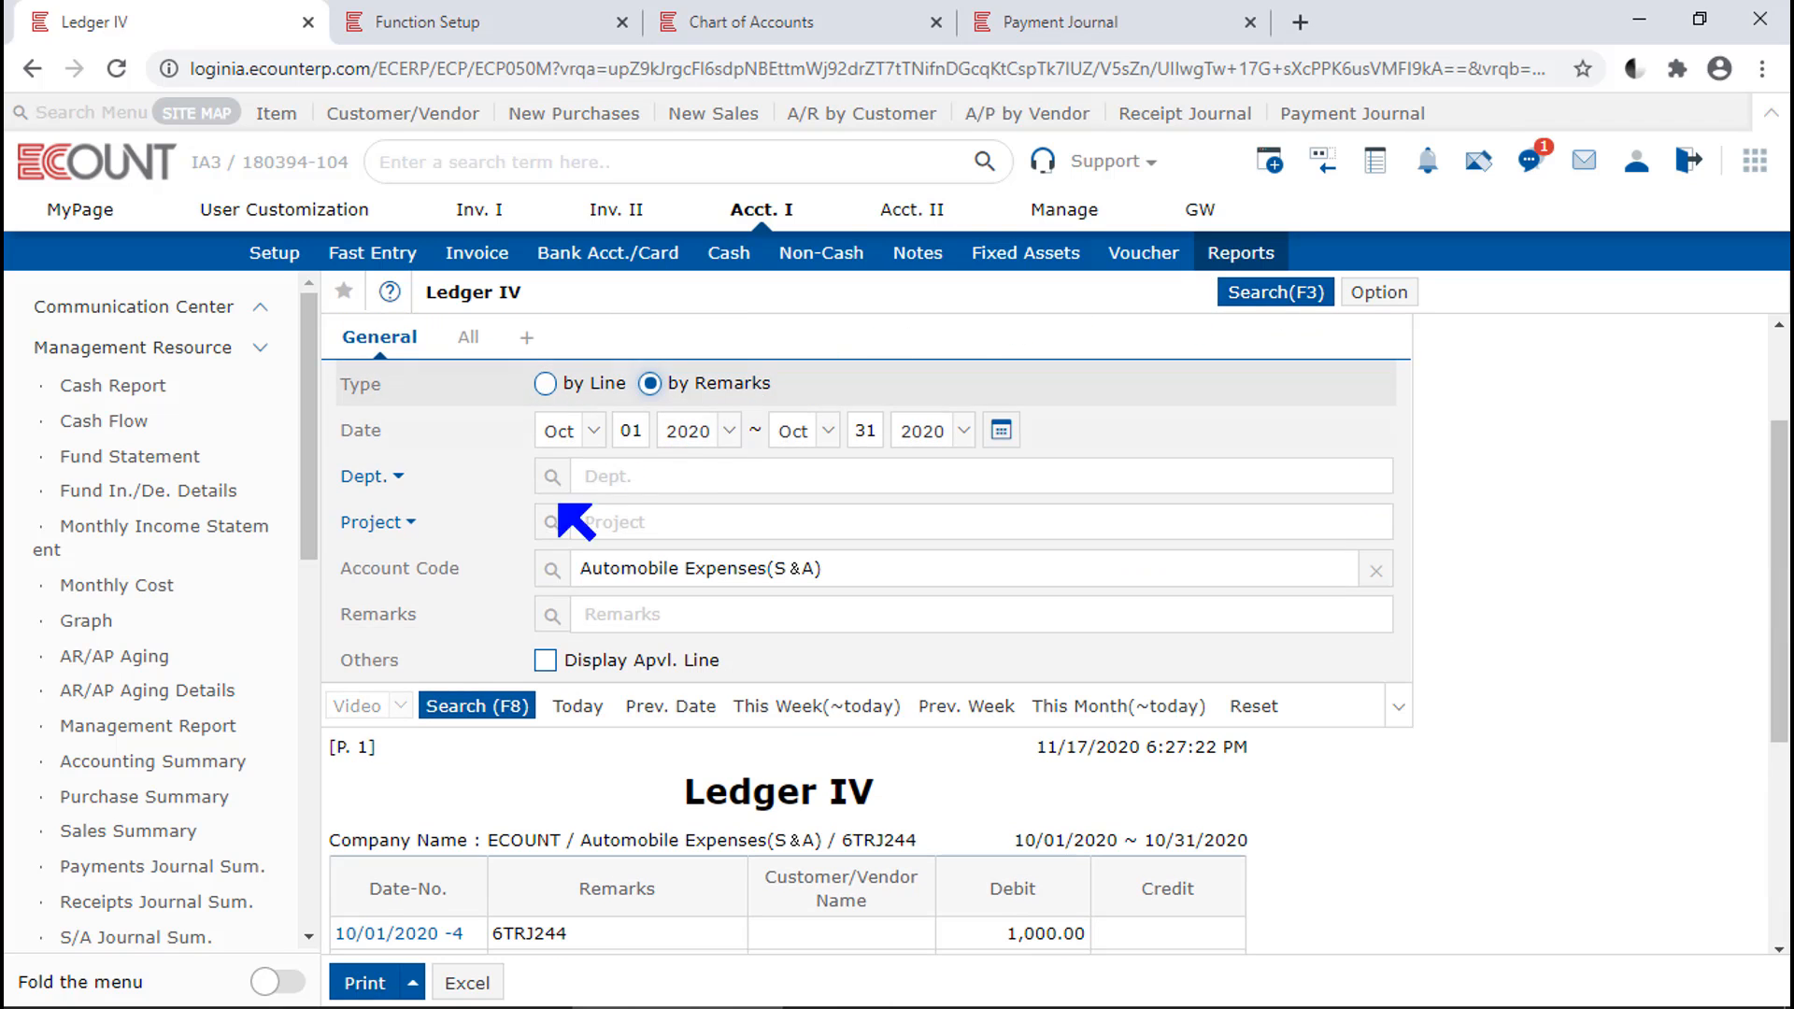
pyautogui.click(475, 705)
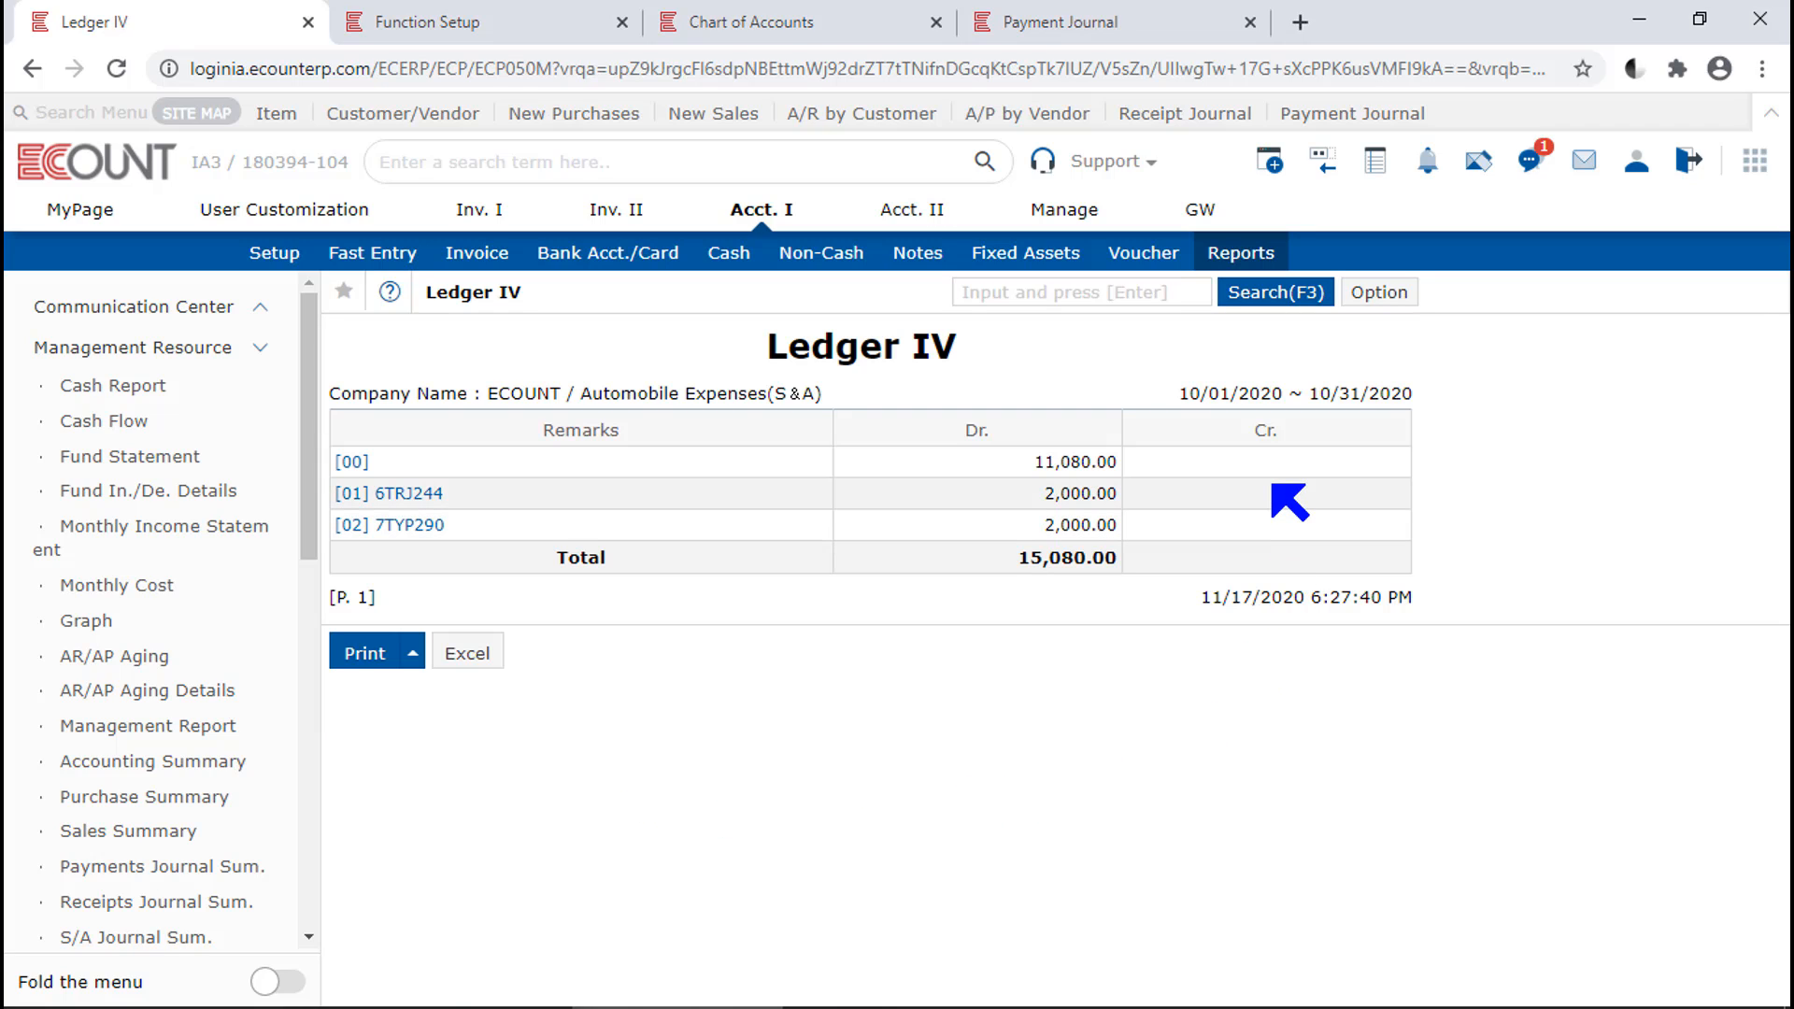
# - Open the Account In./De. Details report from the accounting reports and examine its Account search condition
pyautogui.click(1253, 260)
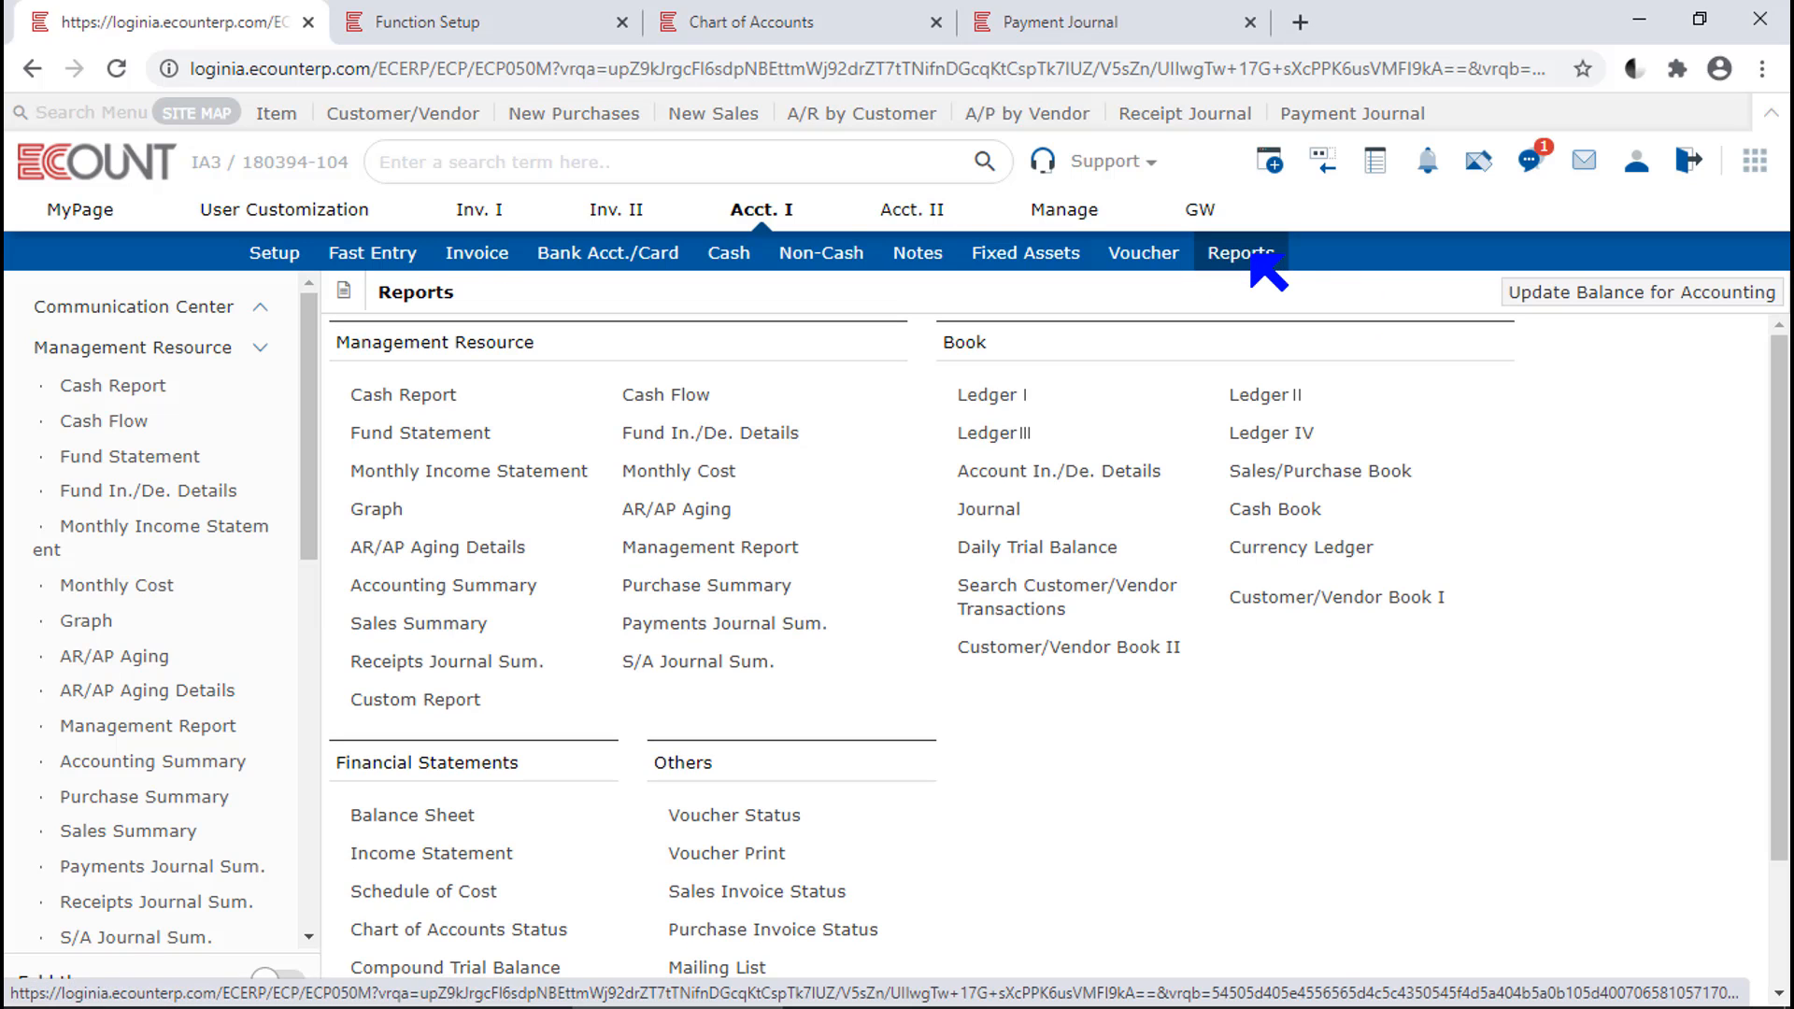
pyautogui.click(1159, 470)
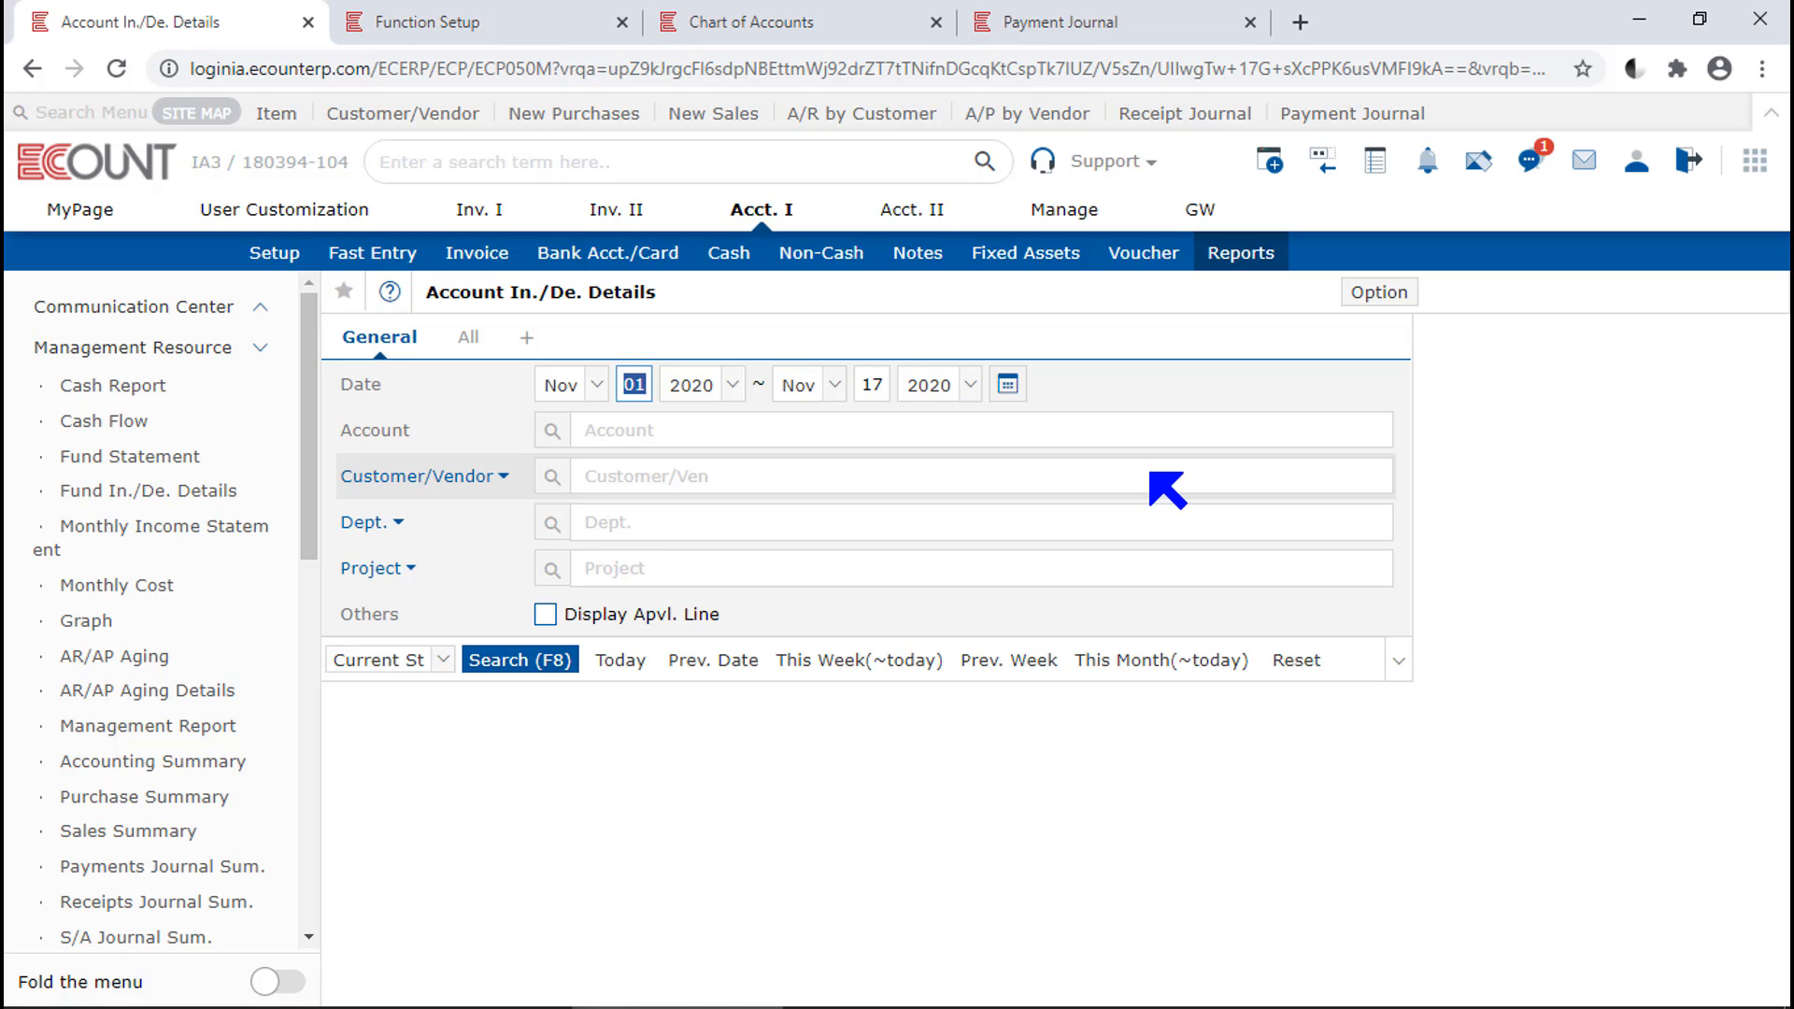
pyautogui.click(637, 430)
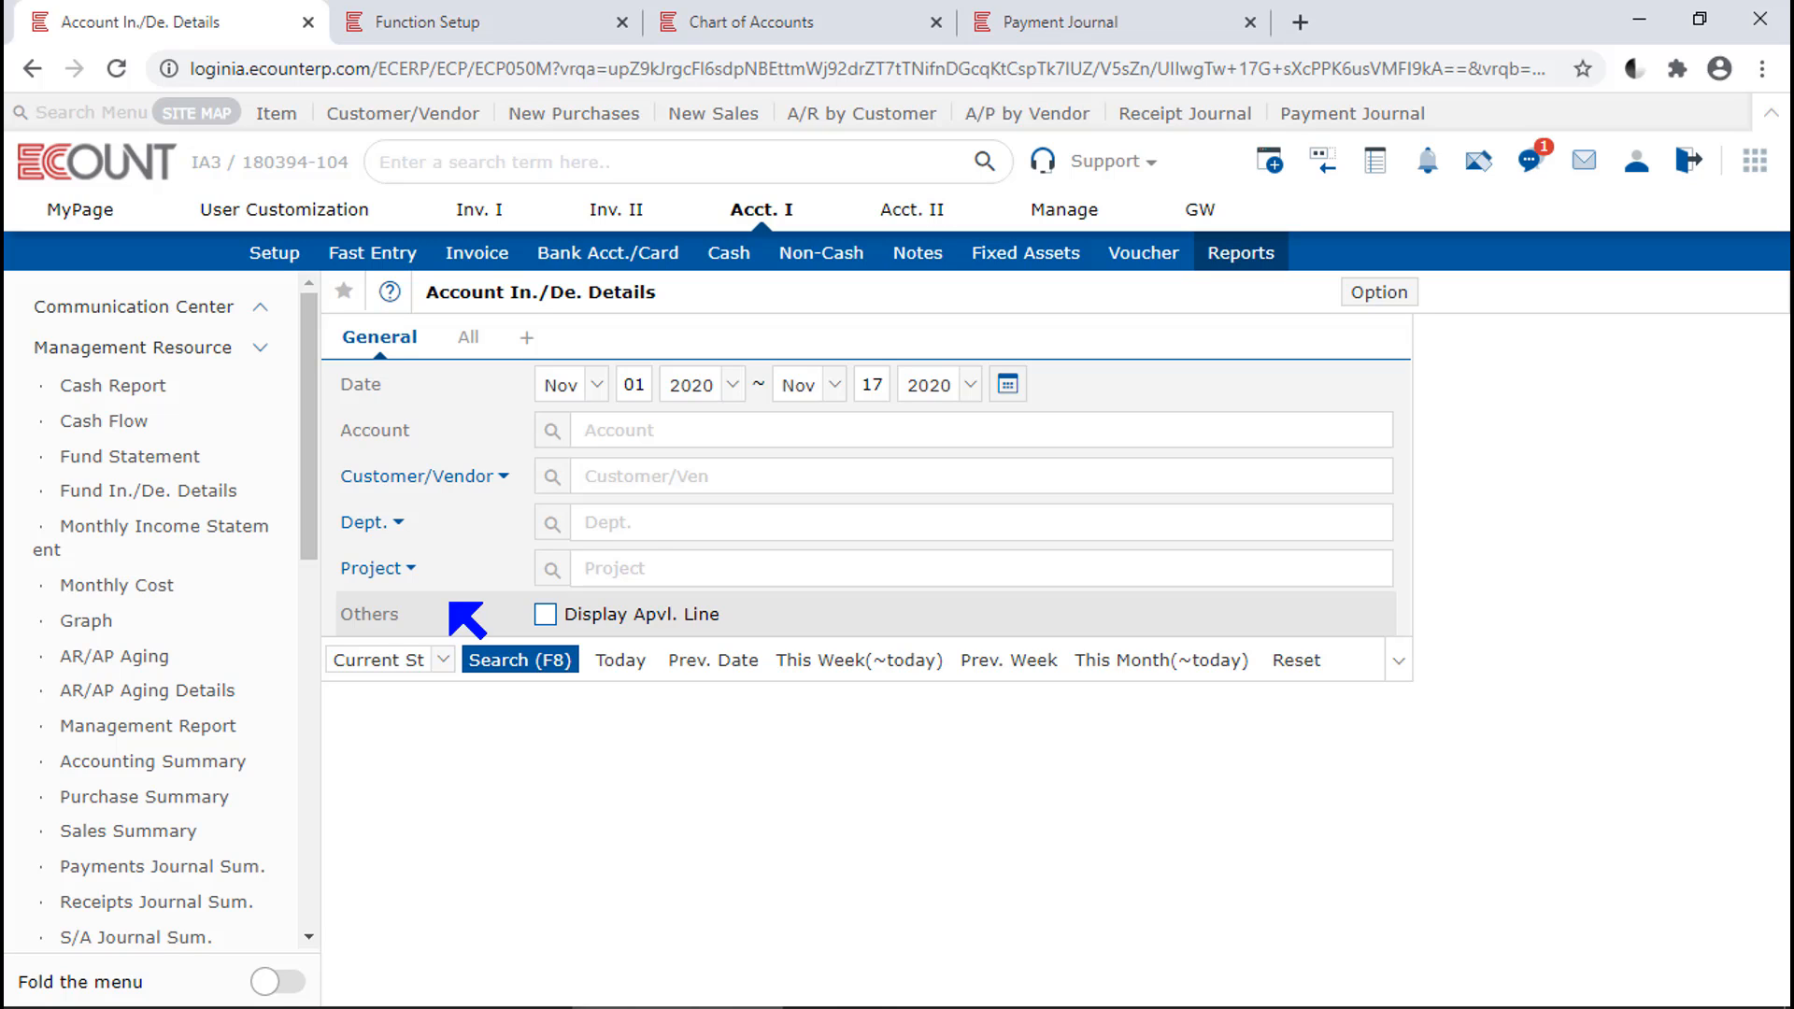
pyautogui.click(636, 430)
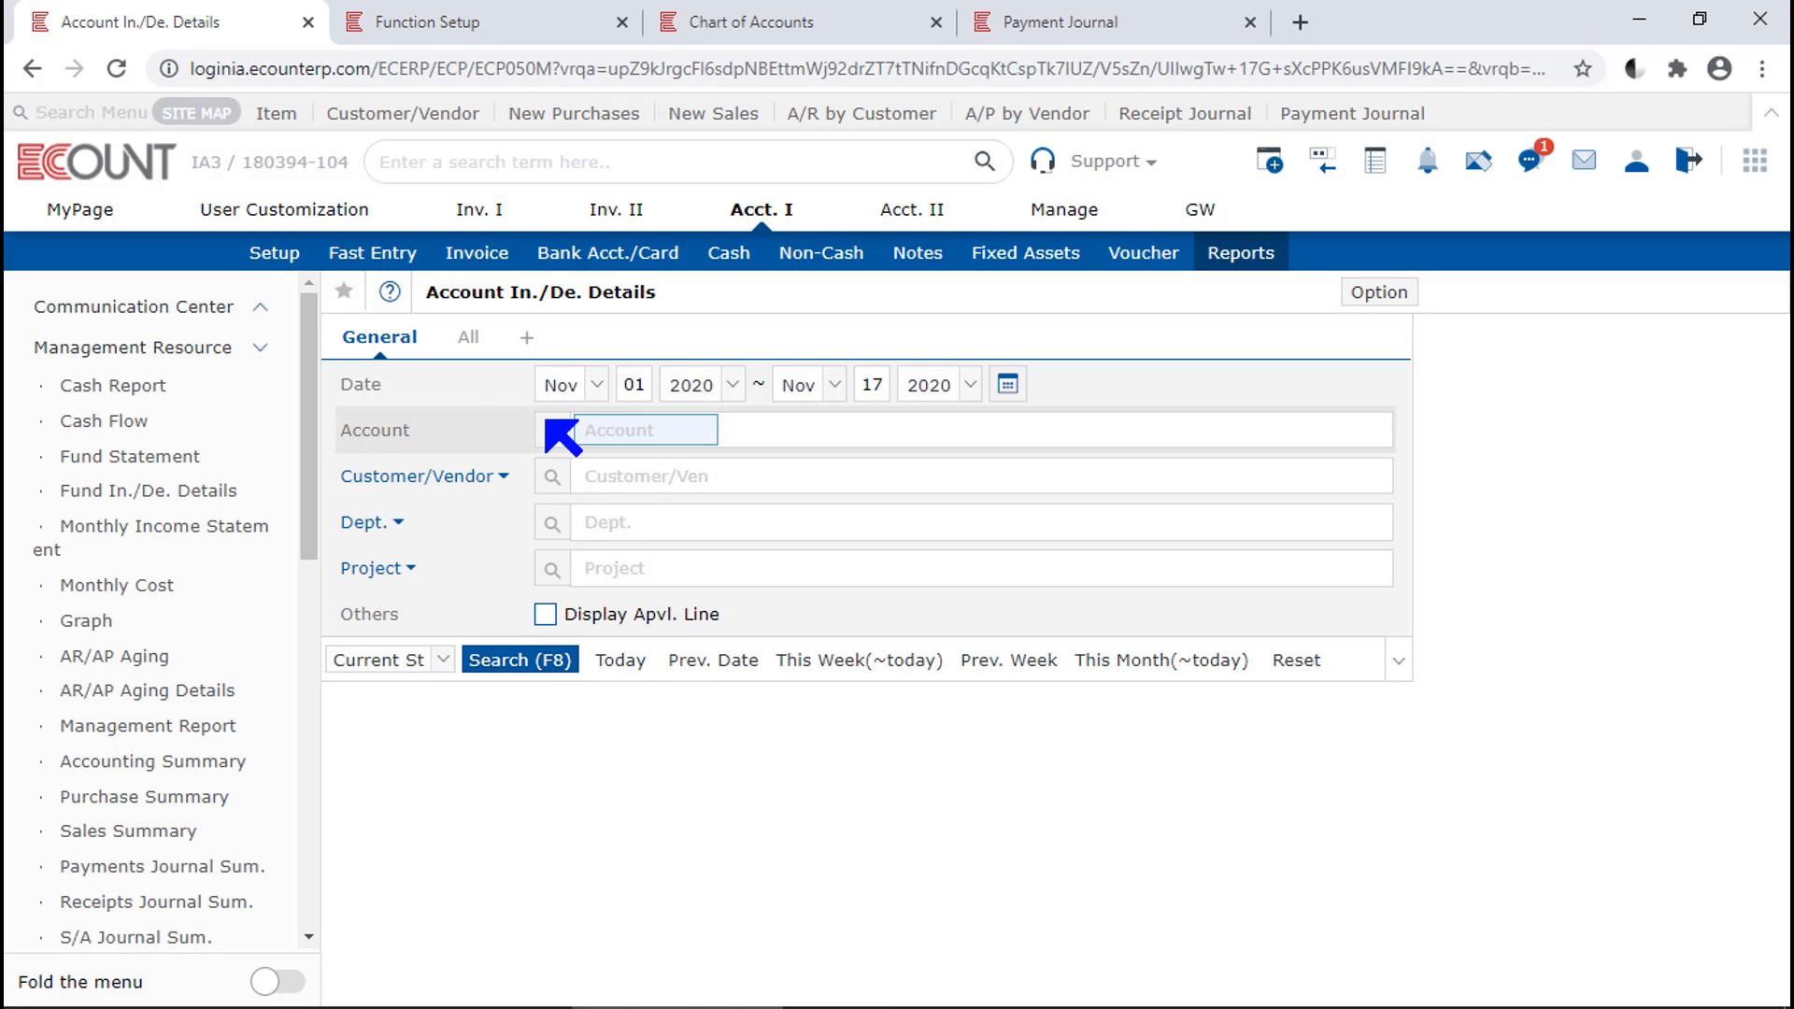
pyautogui.click(467, 430)
# - Run the Account In./De. Details report for account 2519 and examine its Accounts Payable increase and decrease tables
pyautogui.click(598, 443)
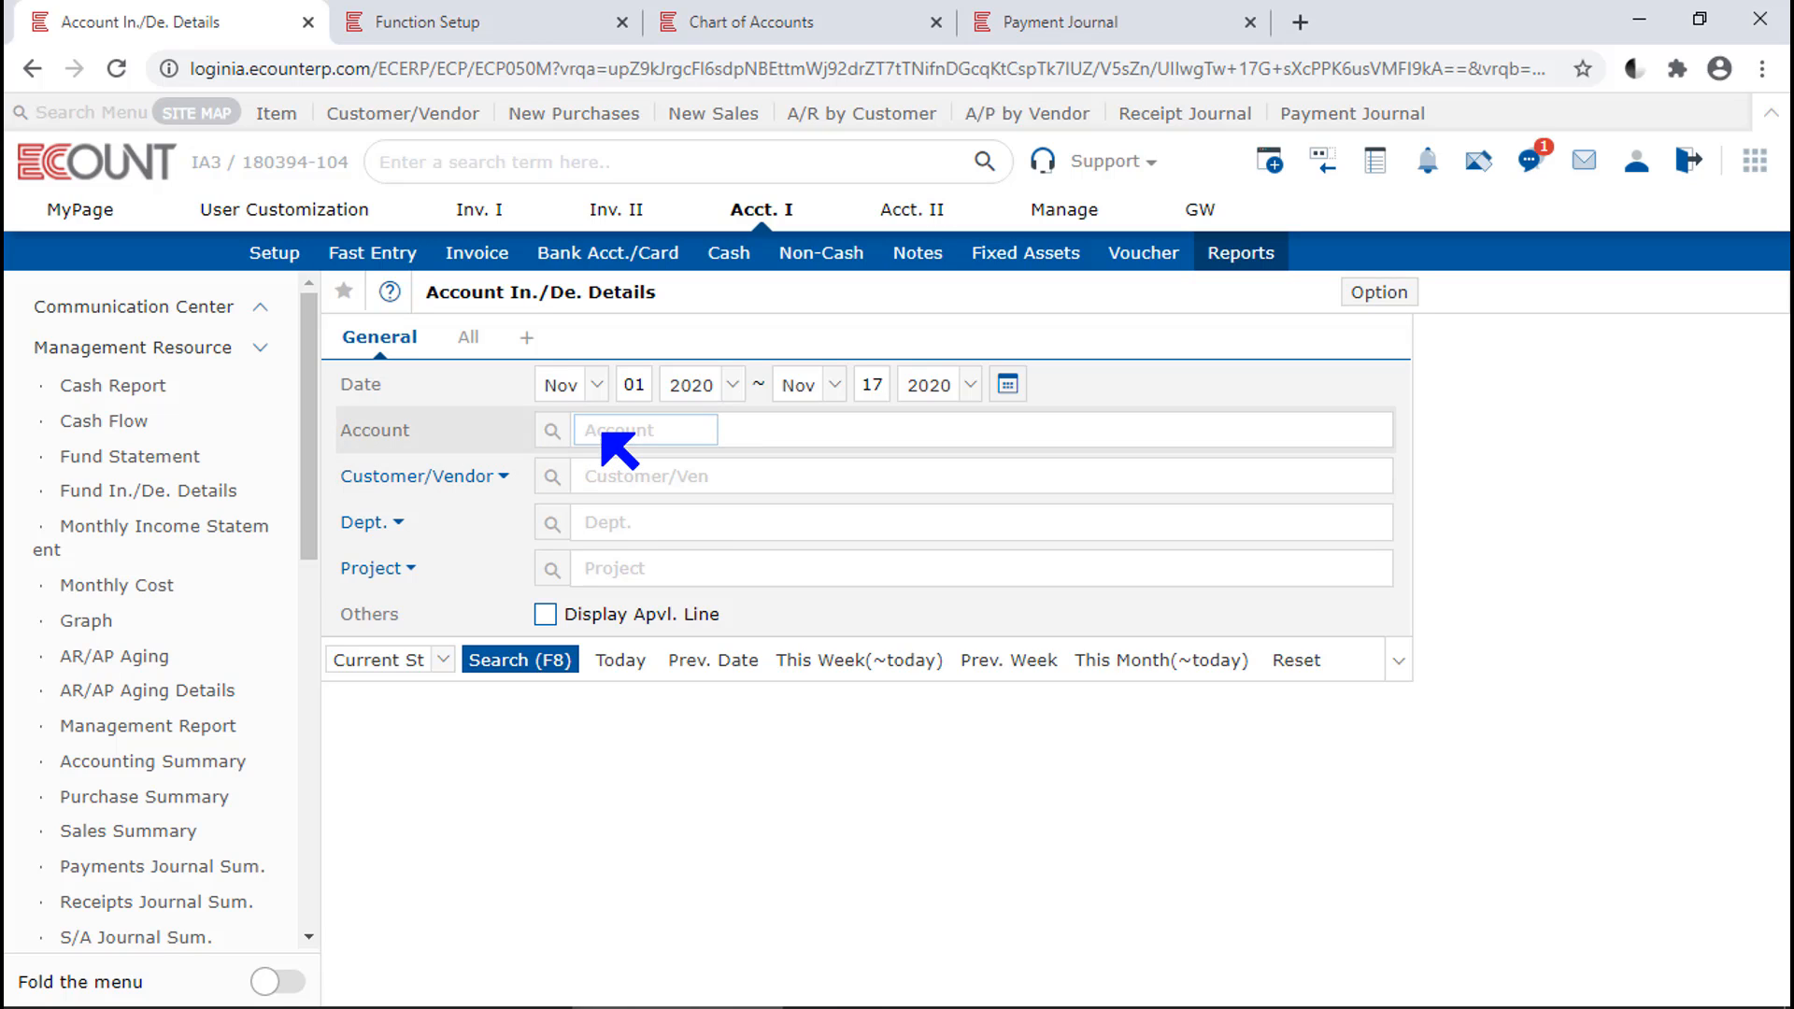
pyautogui.write('251')
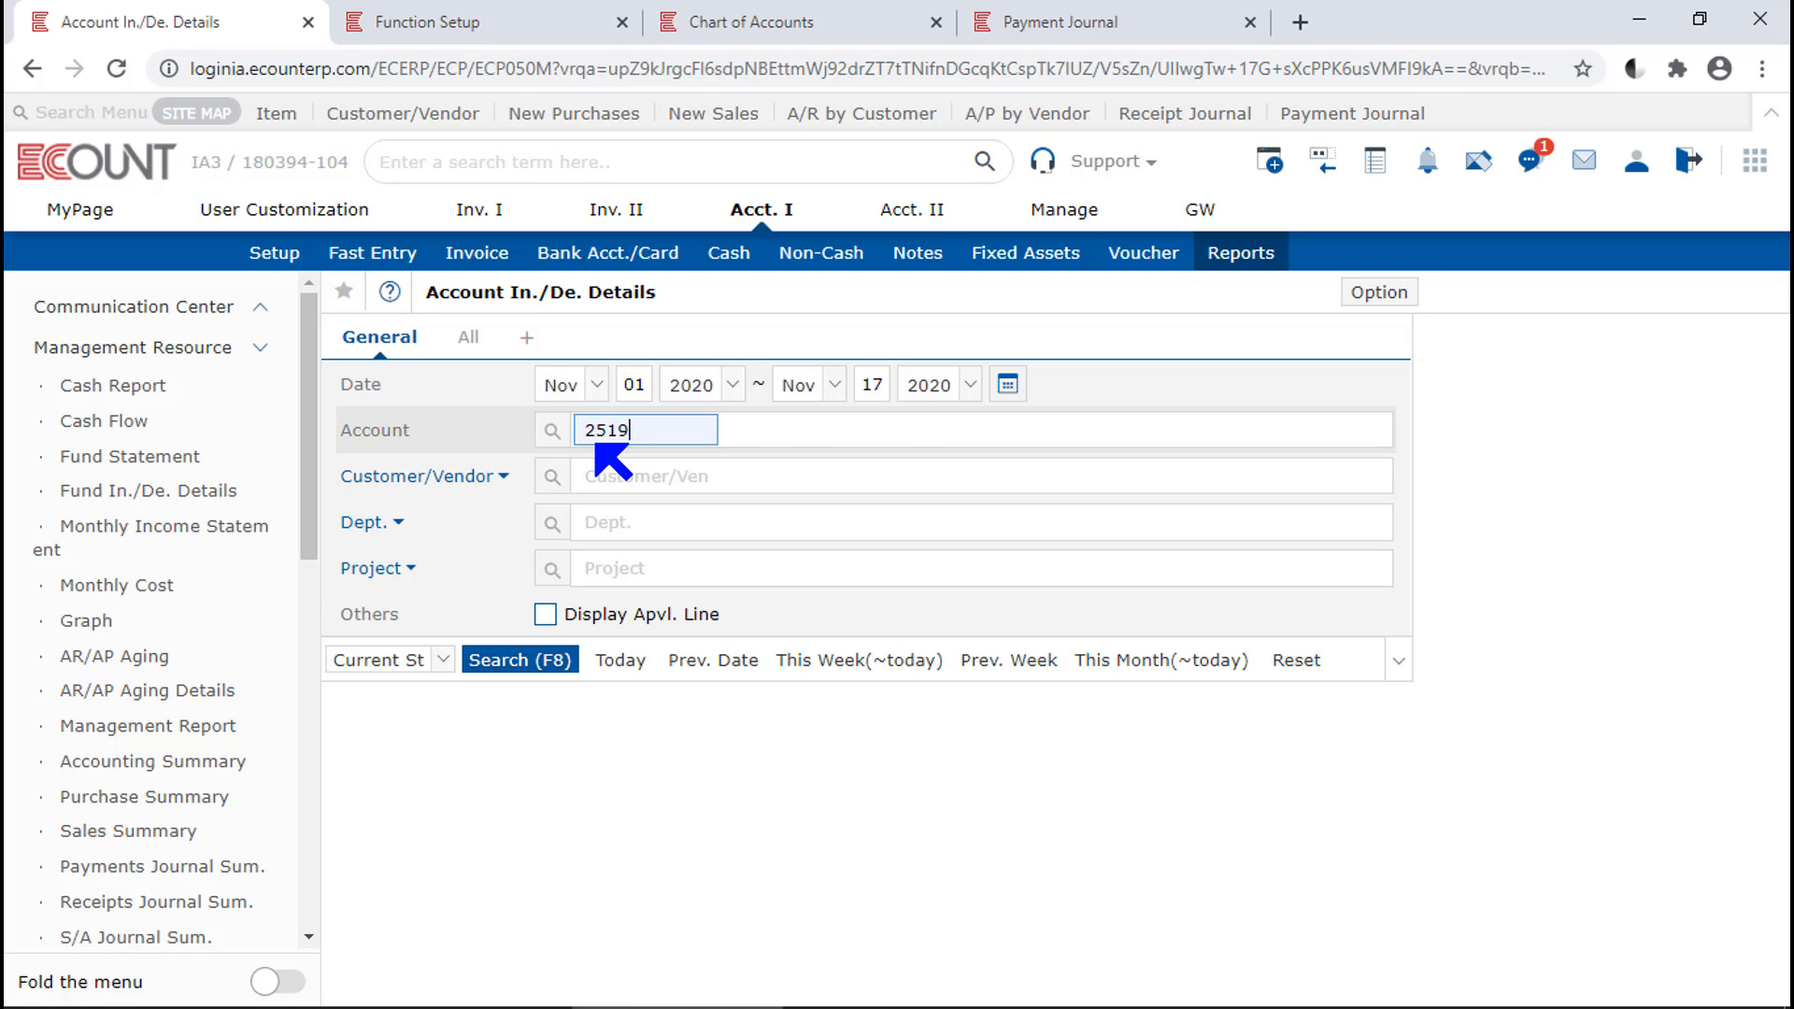
pyautogui.write('9')
pyautogui.press('Return')
pyautogui.click(540, 661)
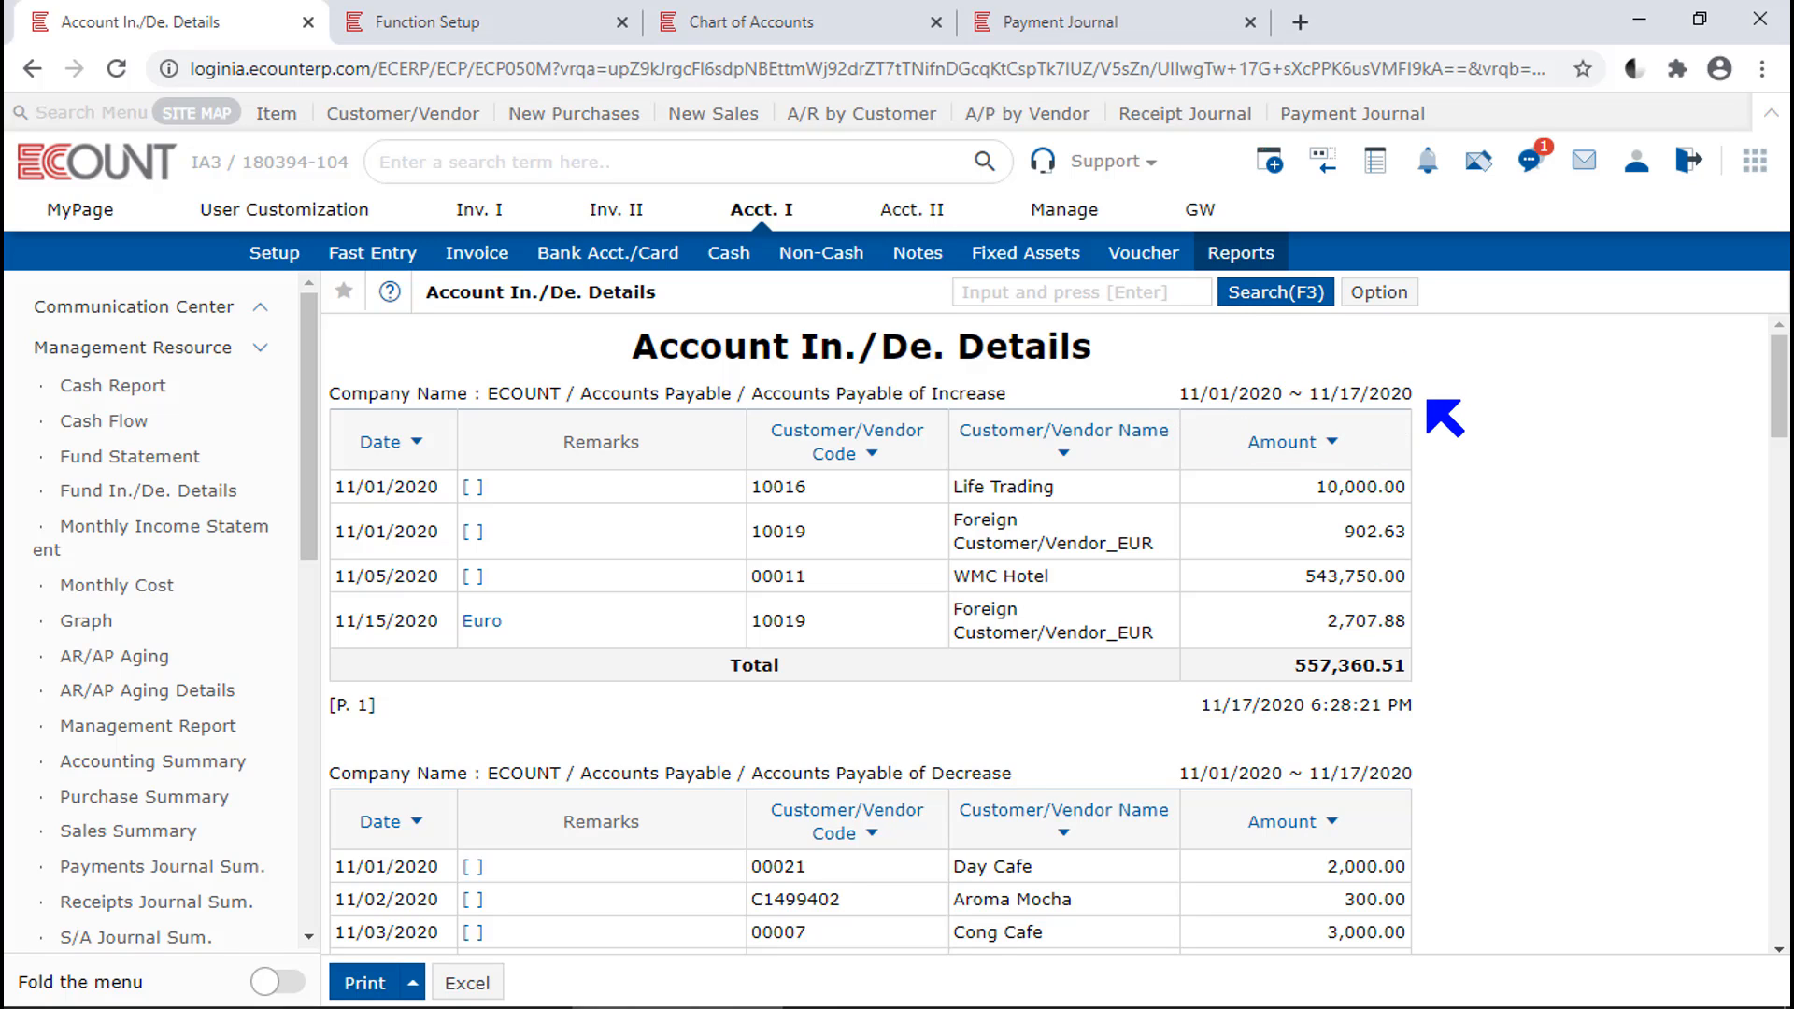
pyautogui.moveTo(1049, 402); pyautogui.dragTo(846, 402)
pyautogui.moveTo(1028, 777); pyautogui.dragTo(795, 780)
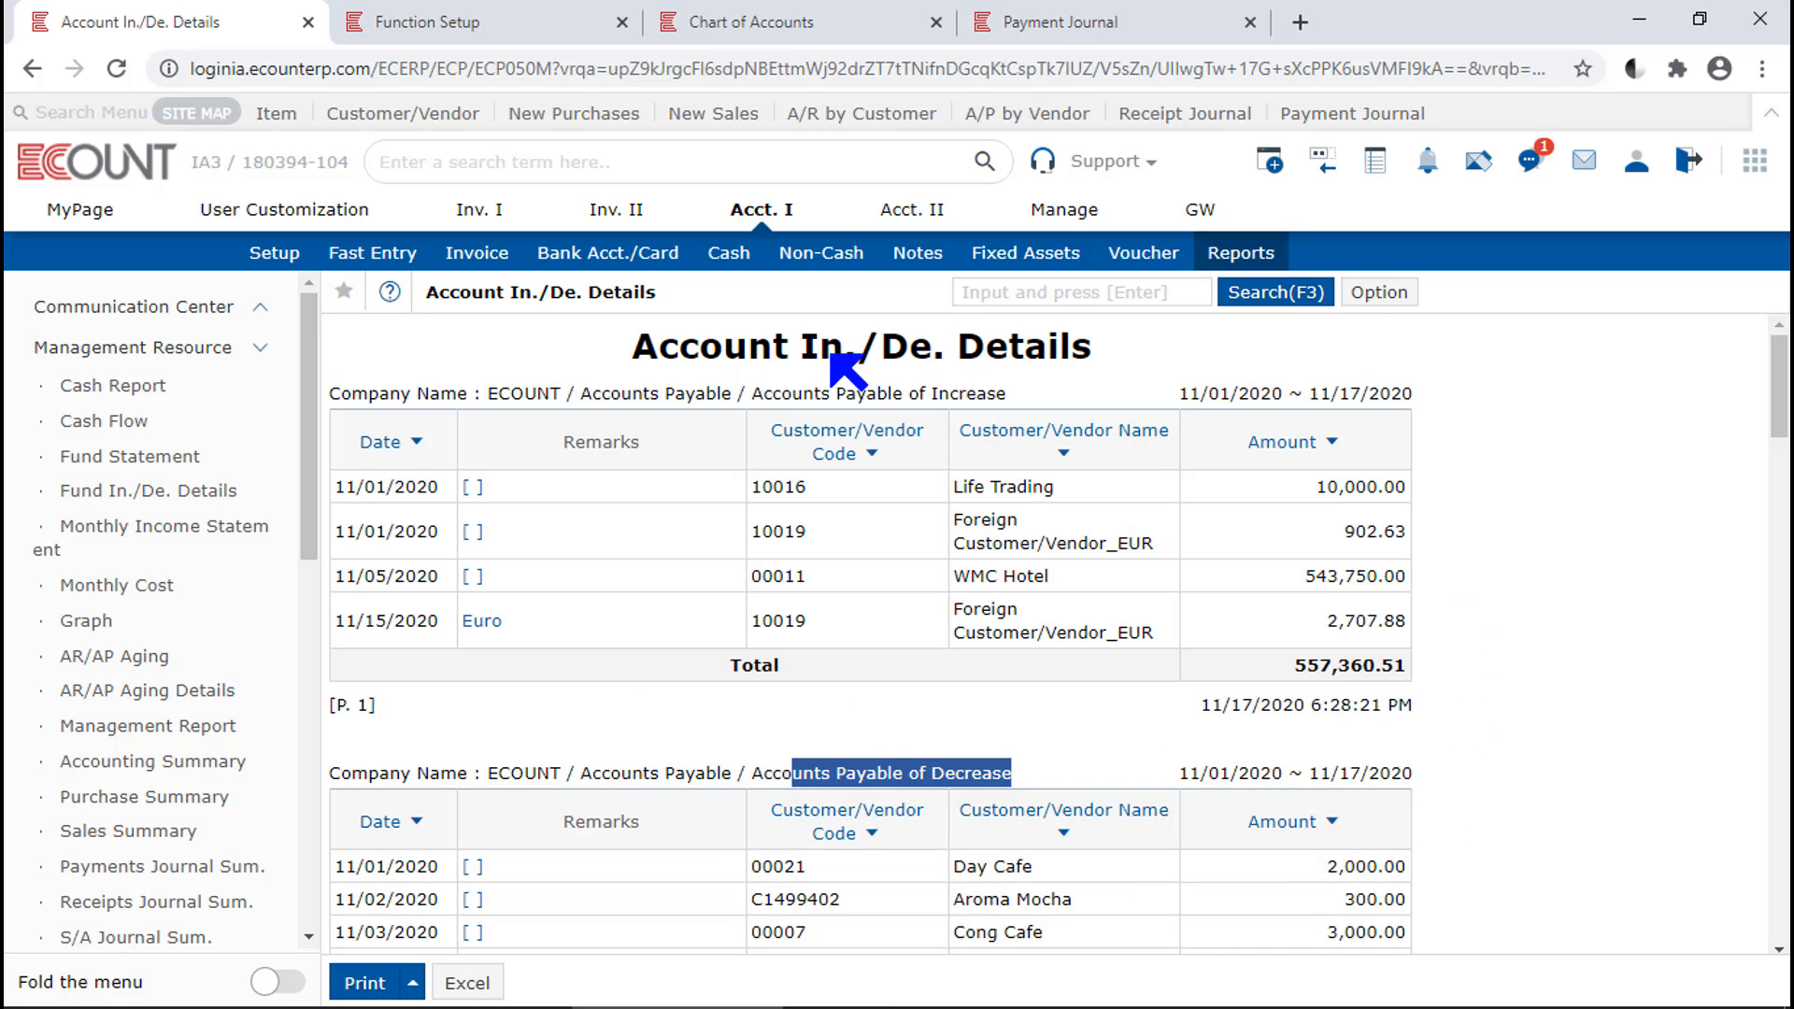
pyautogui.scroll(-6, 1574, 561)
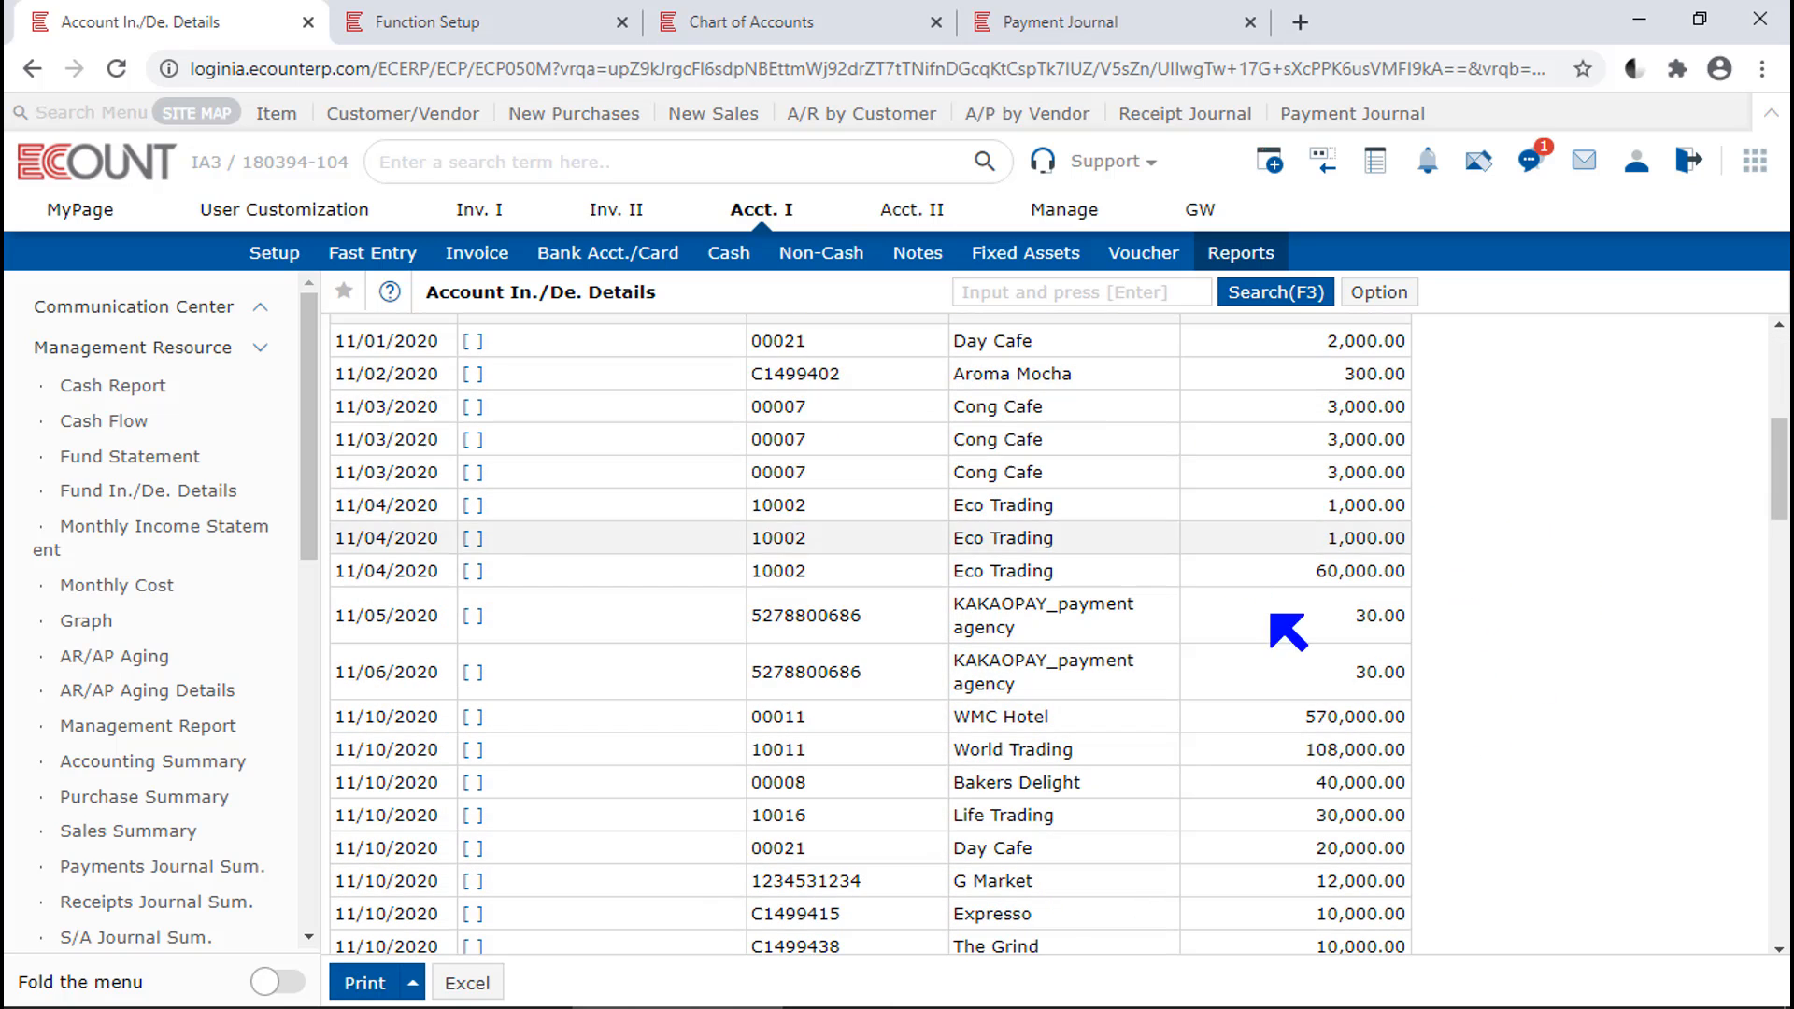
pyautogui.scroll(6, 1652, 645)
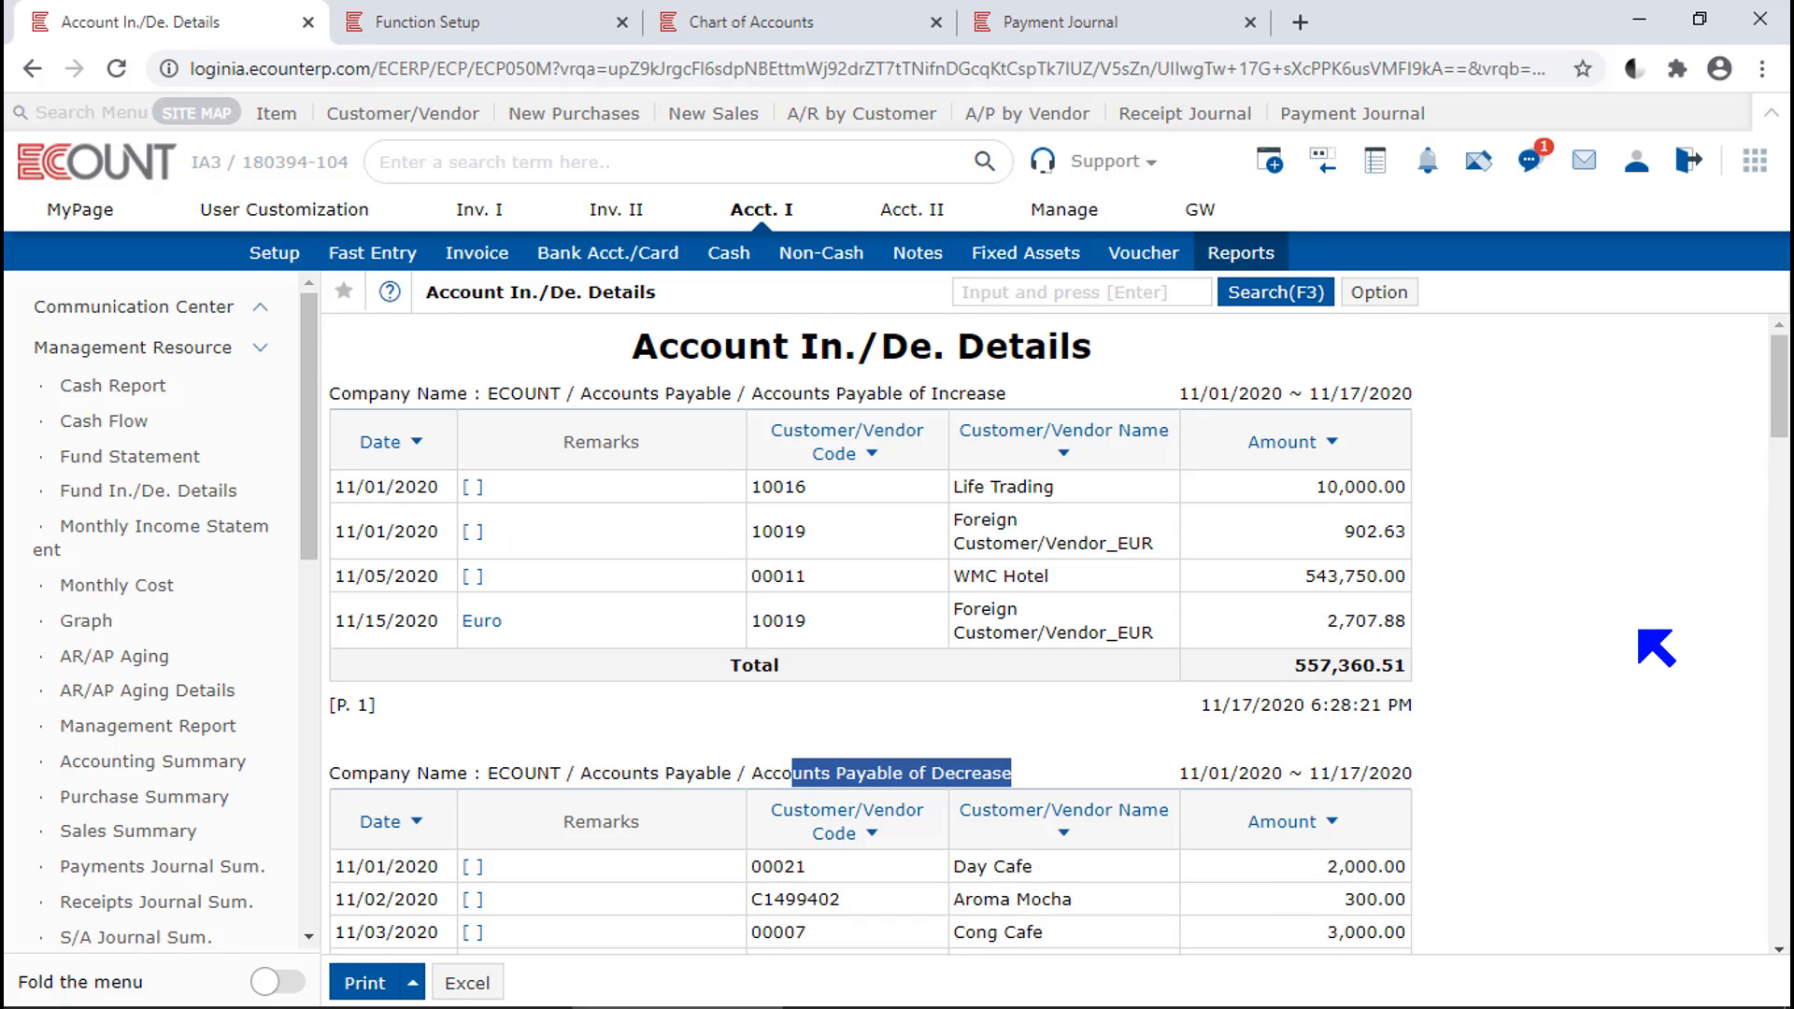